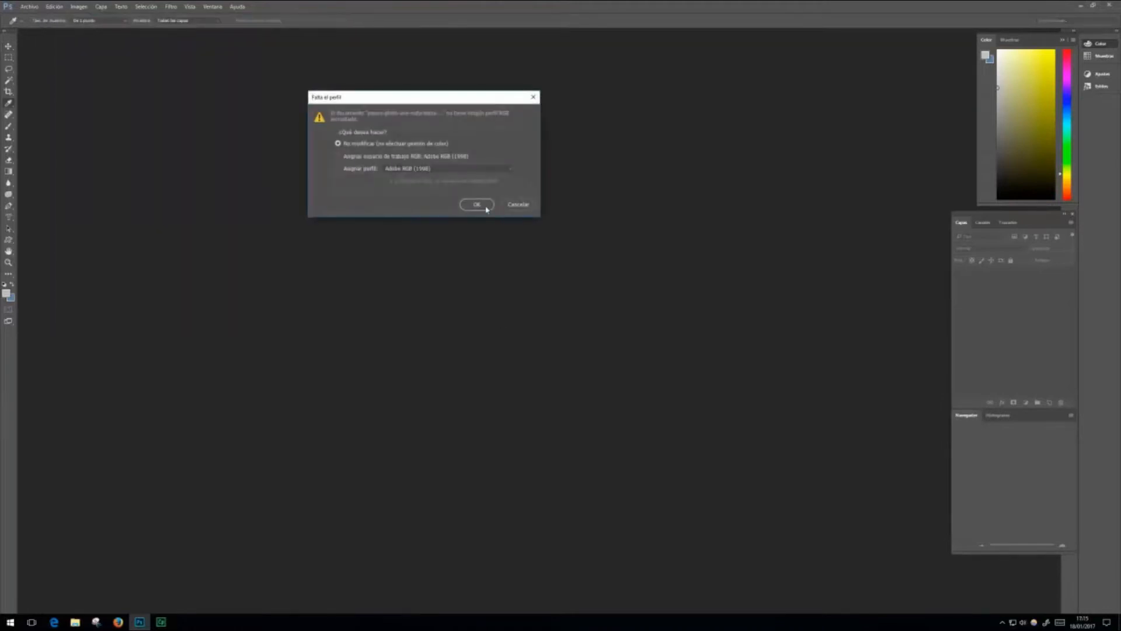
# Step: Open the balloon photo without modifying its colour profile, and duplicate the Fondo layer with the original hidden
pyautogui.click(484, 207)
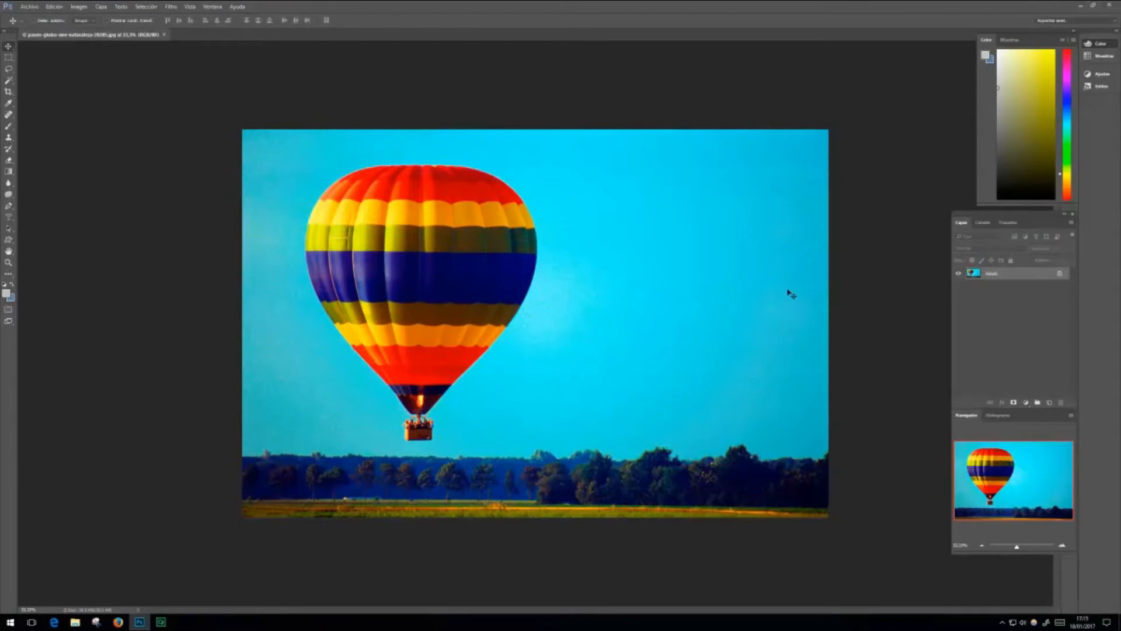
pyautogui.moveTo(1021, 275); pyautogui.dragTo(1049, 402)
pyautogui.click(958, 286)
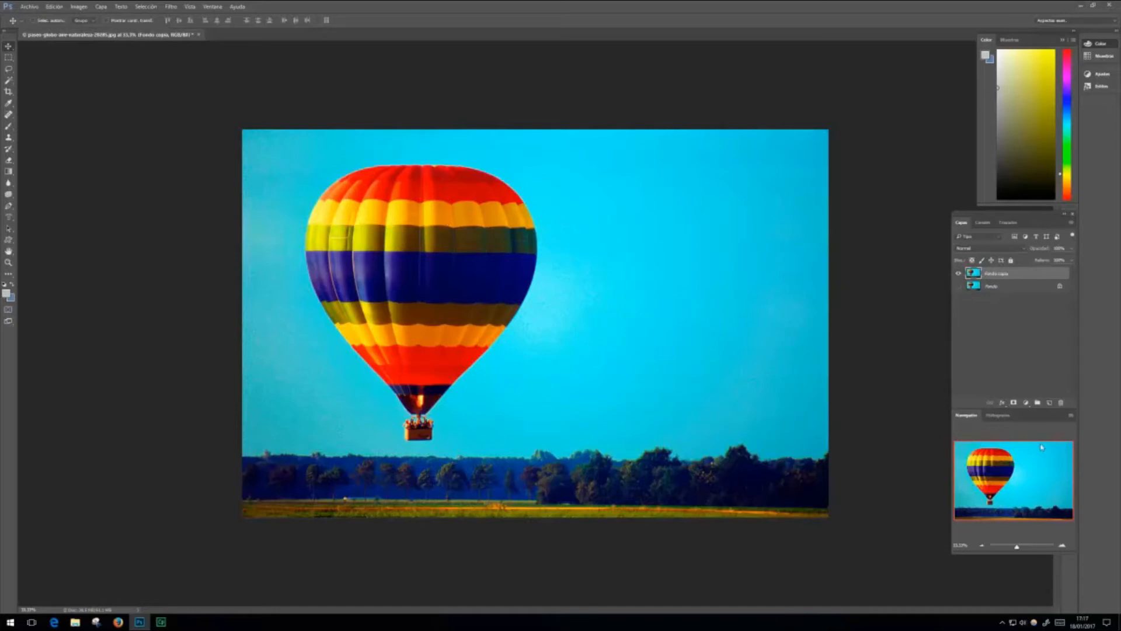
# Step: Examine the balloon's coloured bands and edges up close, and return to the view of the whole image
pyautogui.click(1063, 545)
pyautogui.click(1063, 544)
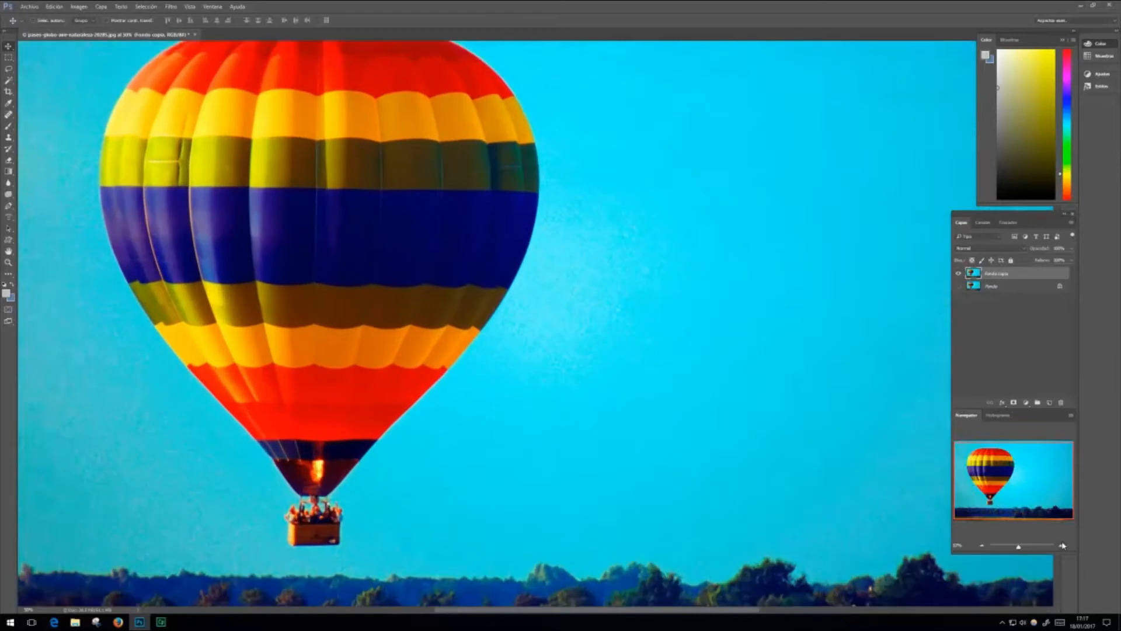
pyautogui.moveTo(378, 313); pyautogui.dragTo(475, 413)
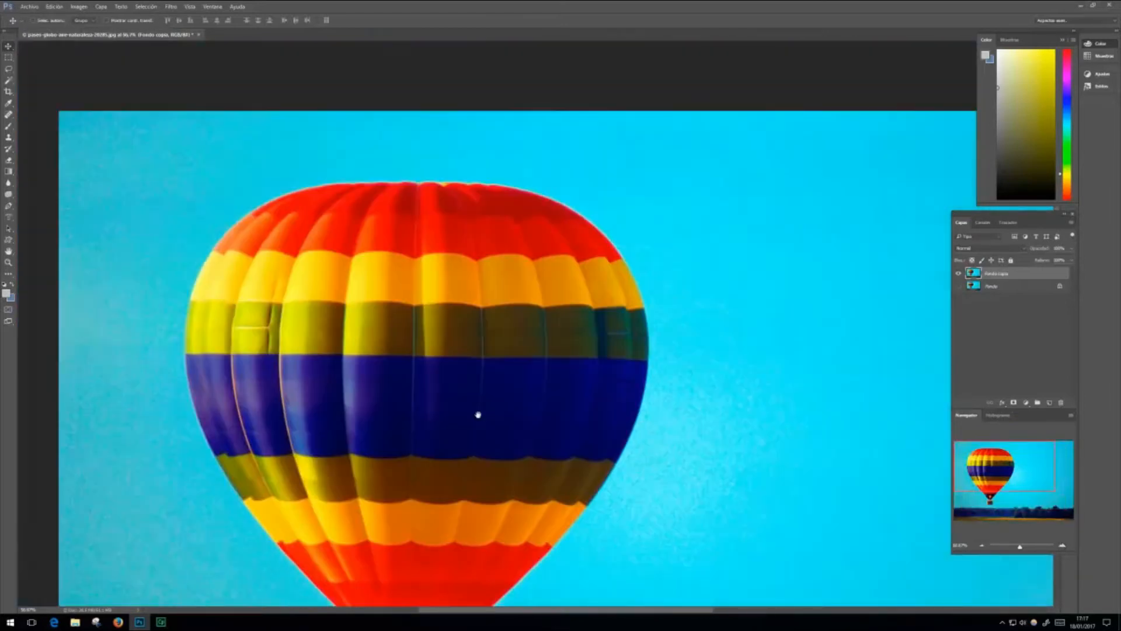
pyautogui.click(1062, 545)
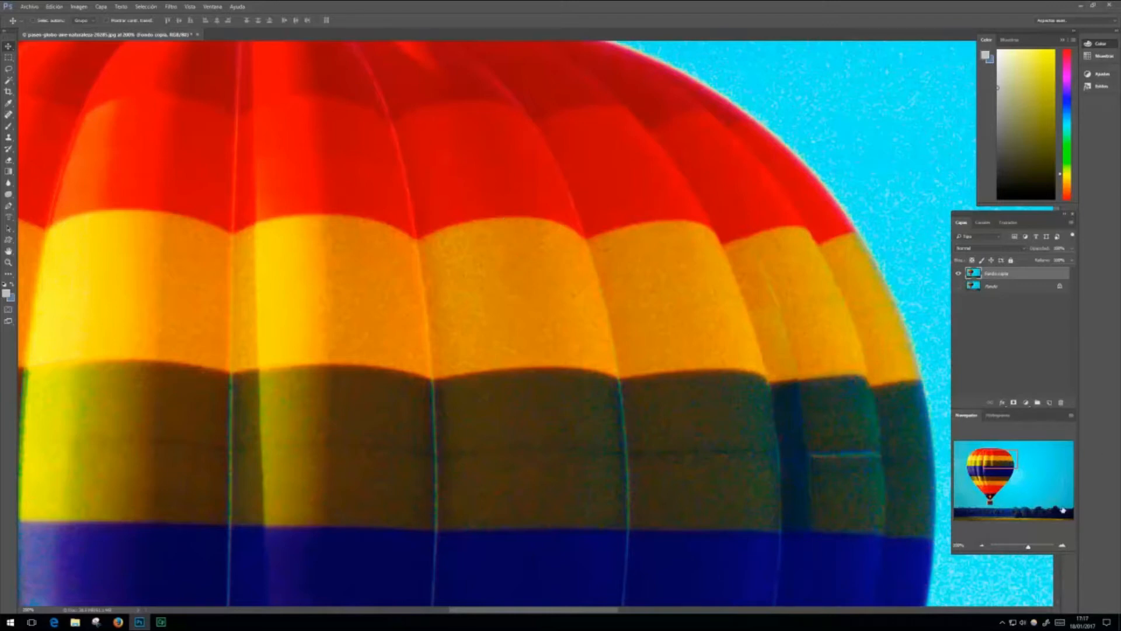
pyautogui.click(983, 546)
pyautogui.click(983, 546)
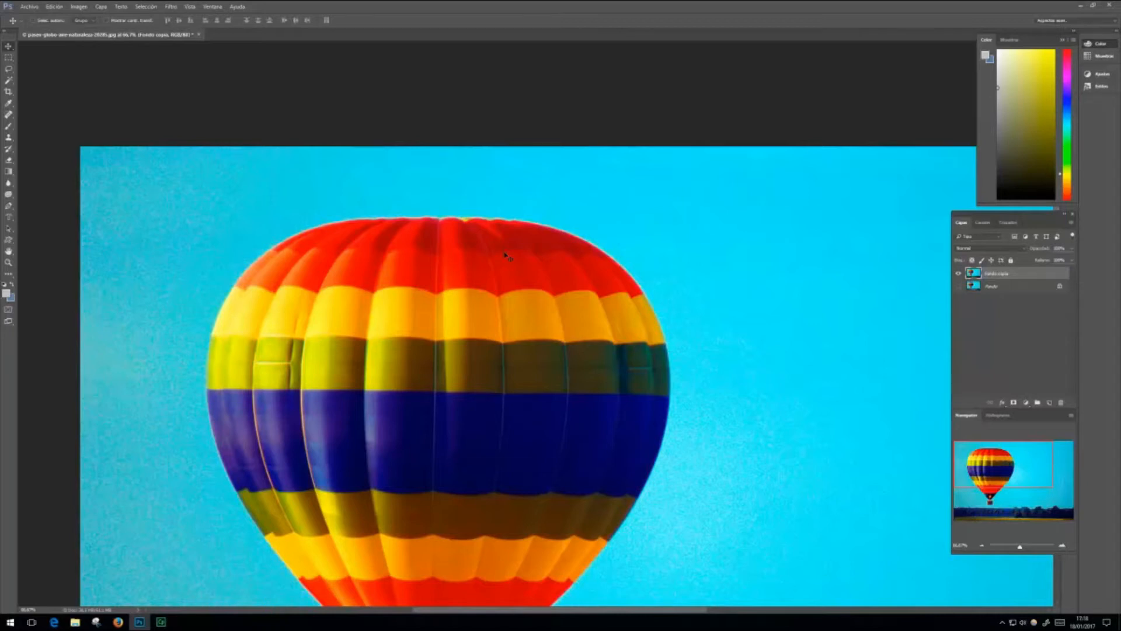
pyautogui.click(987, 547)
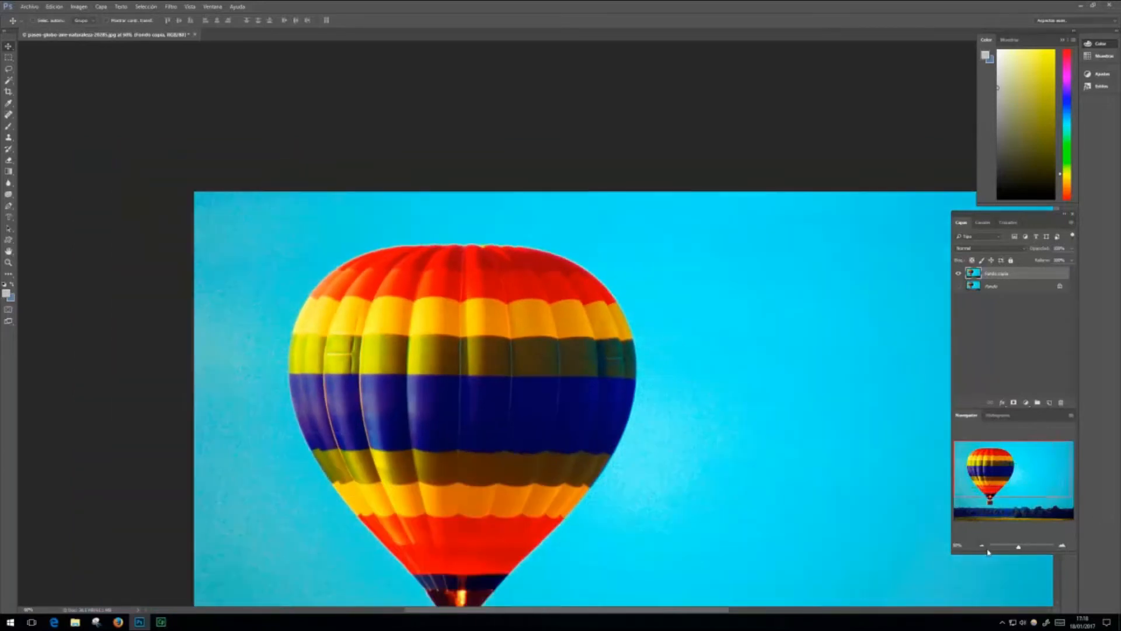
pyautogui.click(982, 545)
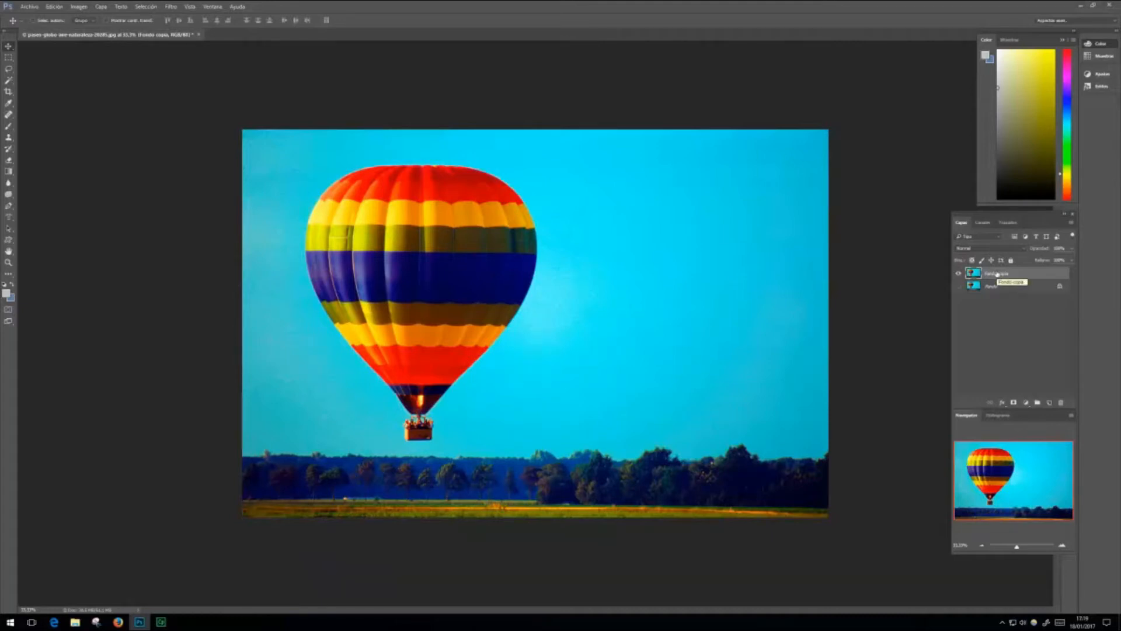
# Step: Add a new layer named degradado above the photo and rename the Fondo copia layer img, leaving degradado active
pyautogui.click(1049, 403)
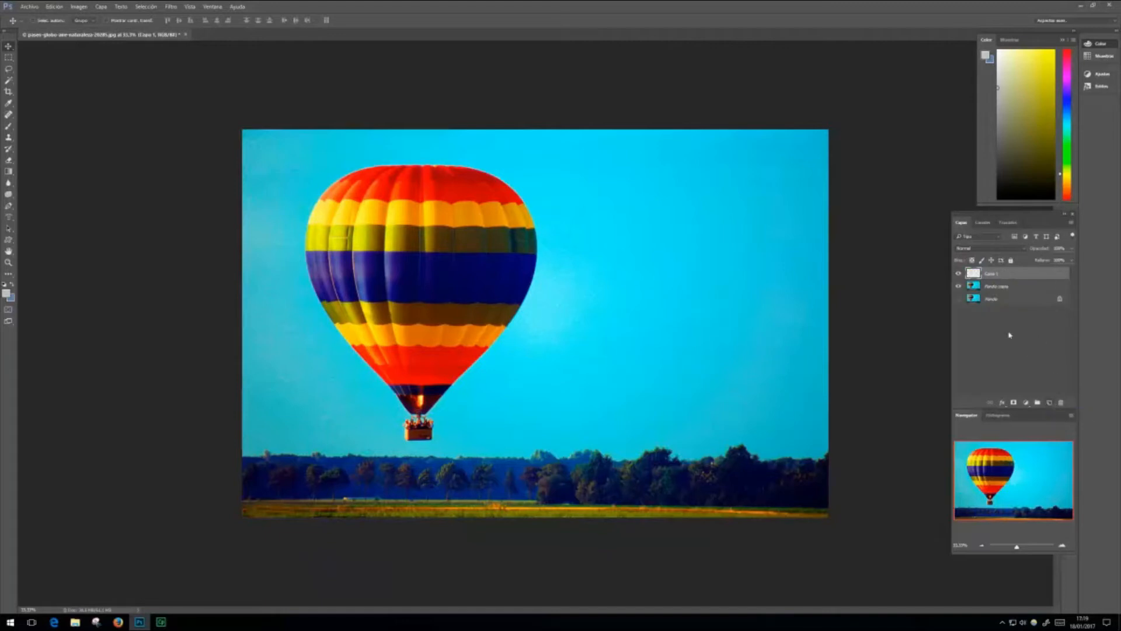
pyautogui.doubleClick(1006, 274)
pyautogui.write('degradé')
pyautogui.doubleClick(1005, 285)
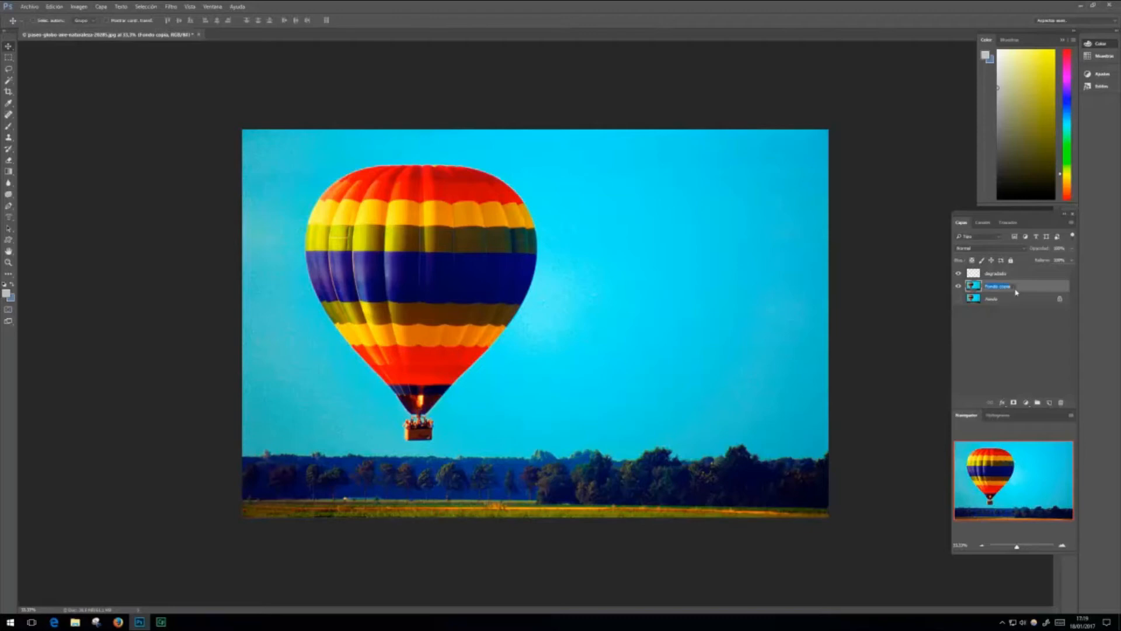
pyautogui.write('fo')
pyautogui.click(996, 275)
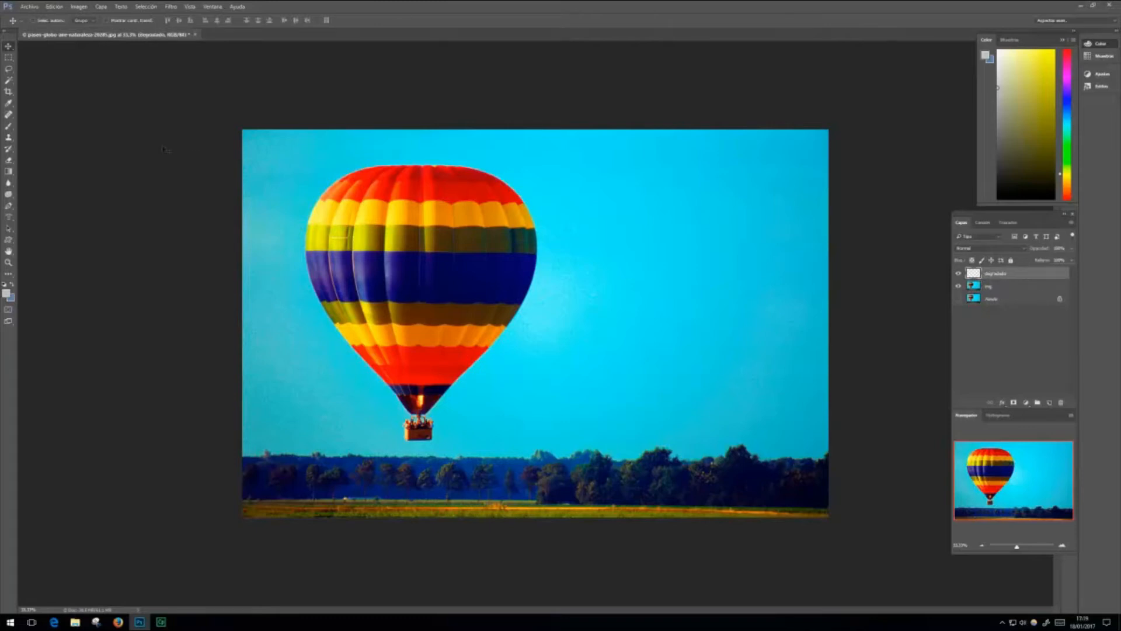
# Step: With the Gradient tool, replace the current gradient presets with the Armonías en color 1 set without saving the current ones
pyautogui.click(9, 172)
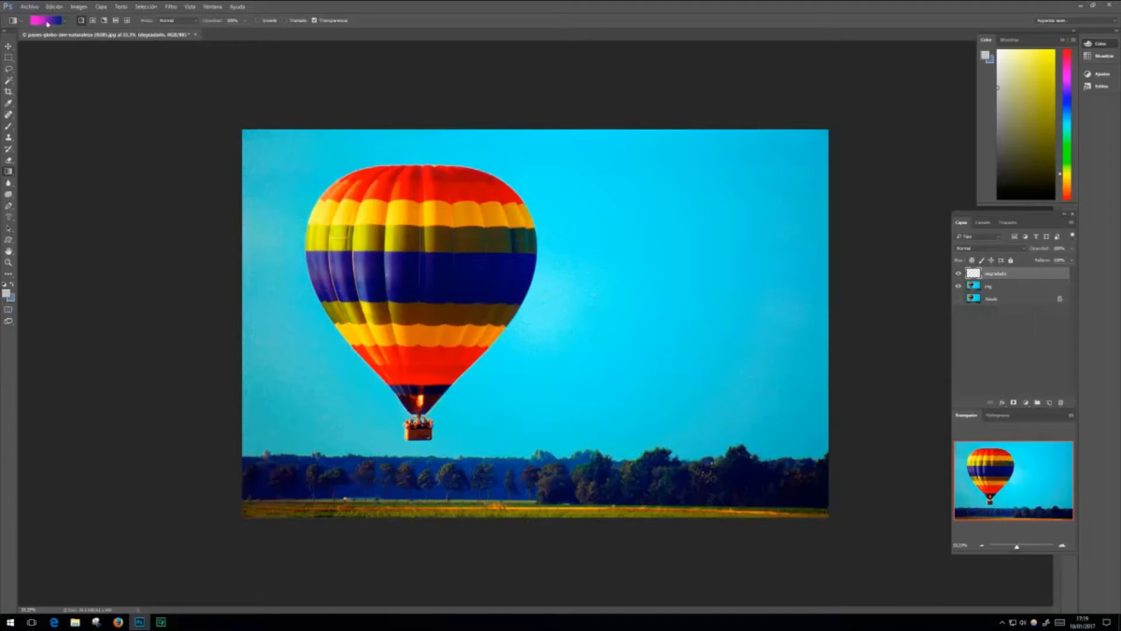
pyautogui.click(66, 22)
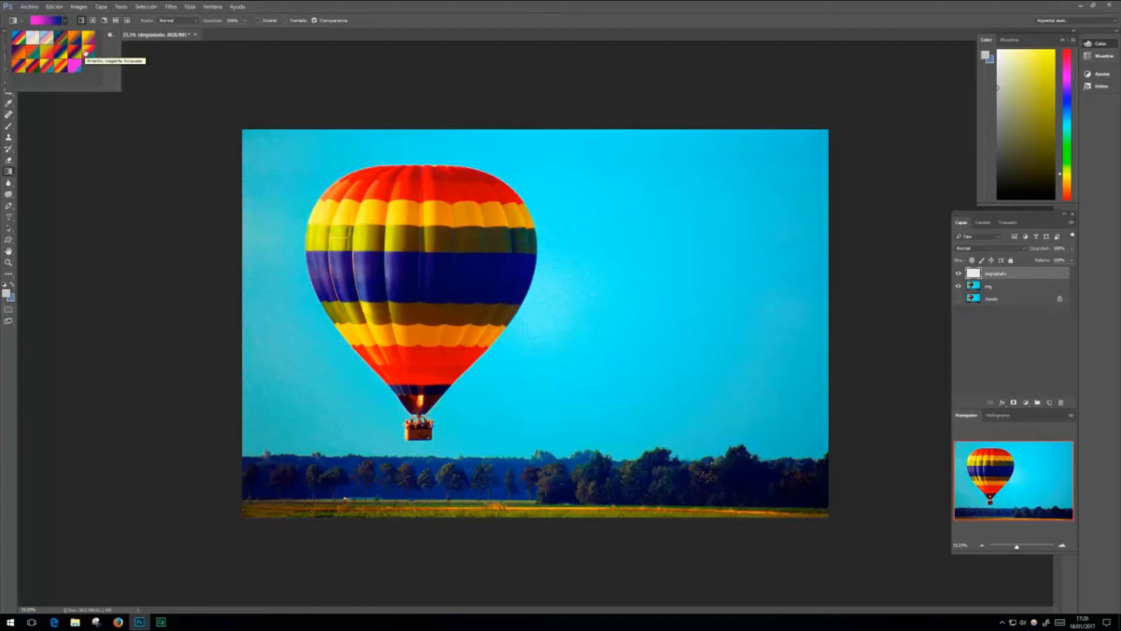
pyautogui.click(111, 35)
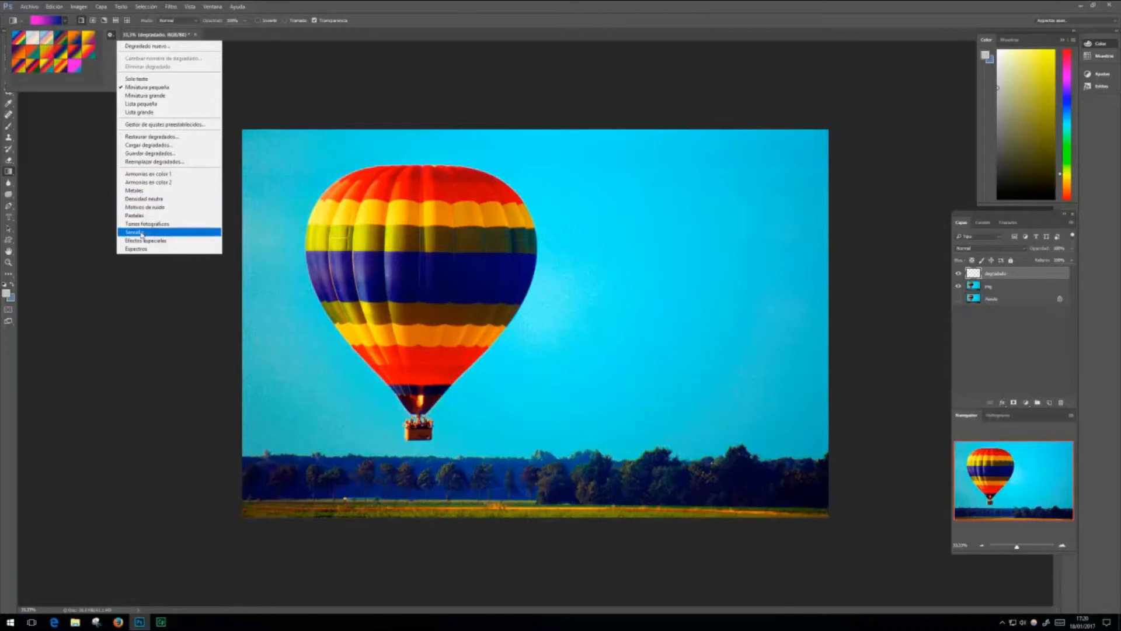
pyautogui.click(156, 175)
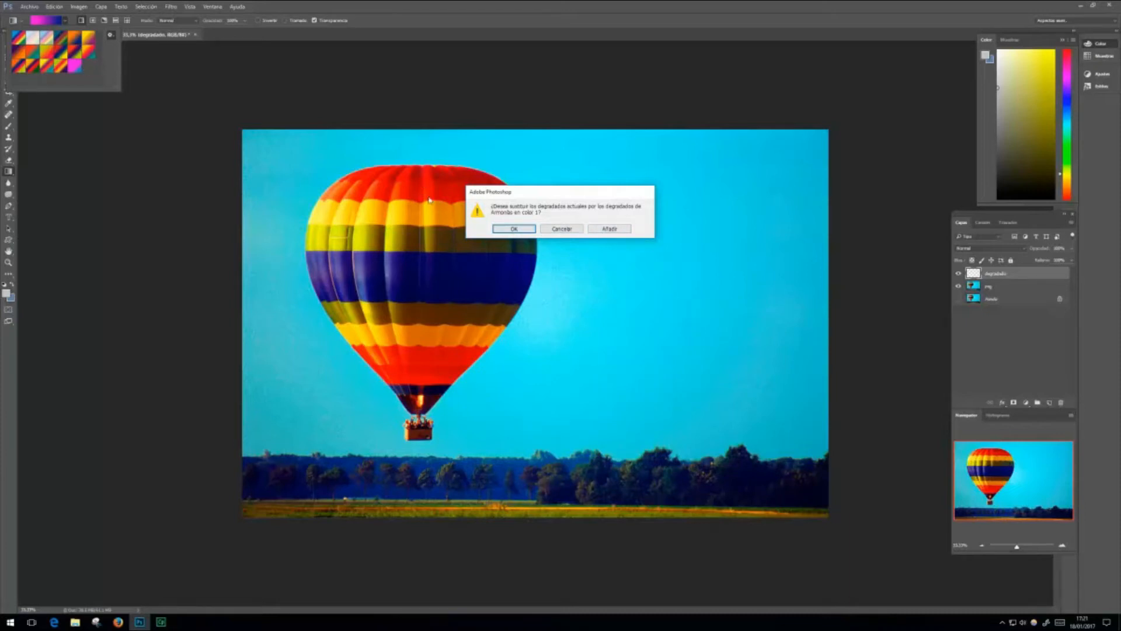
pyautogui.click(514, 229)
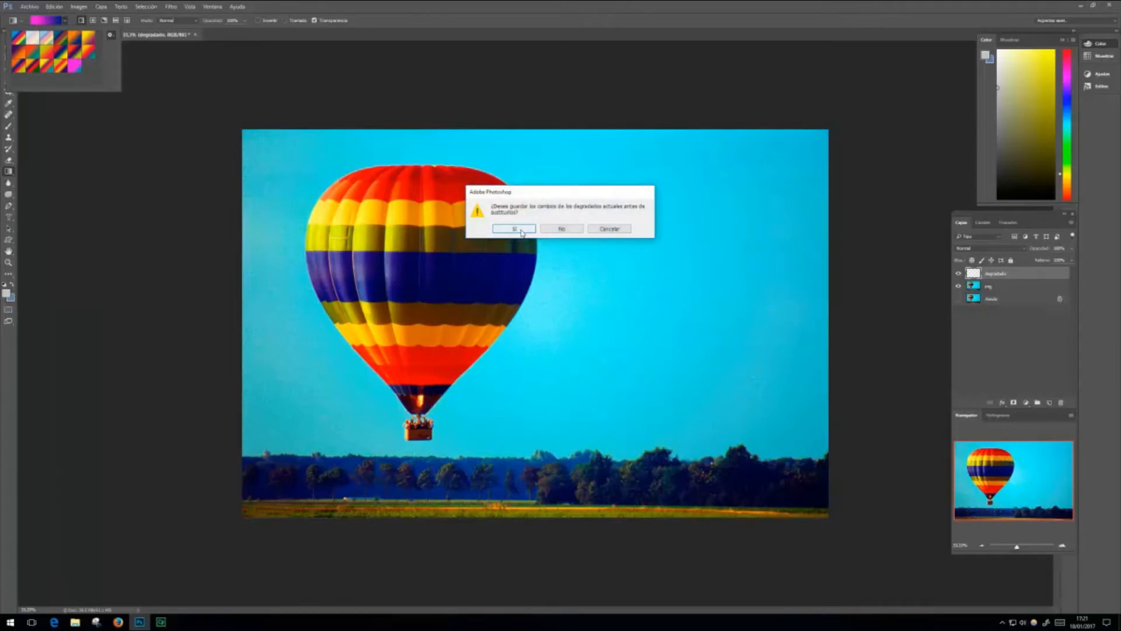
pyautogui.click(515, 229)
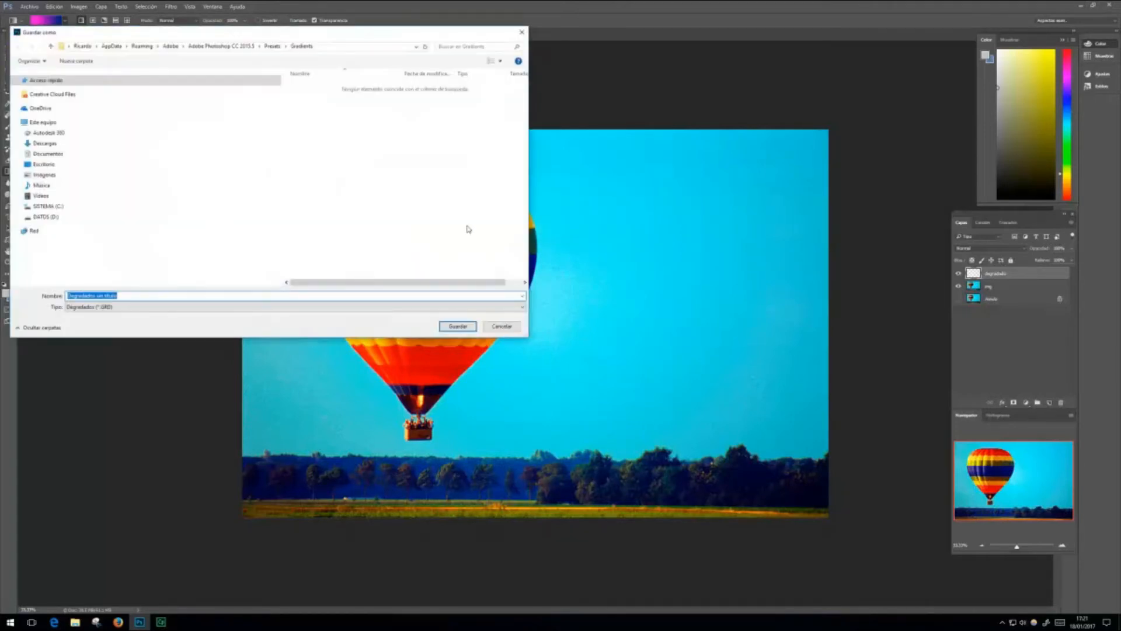
pyautogui.click(523, 33)
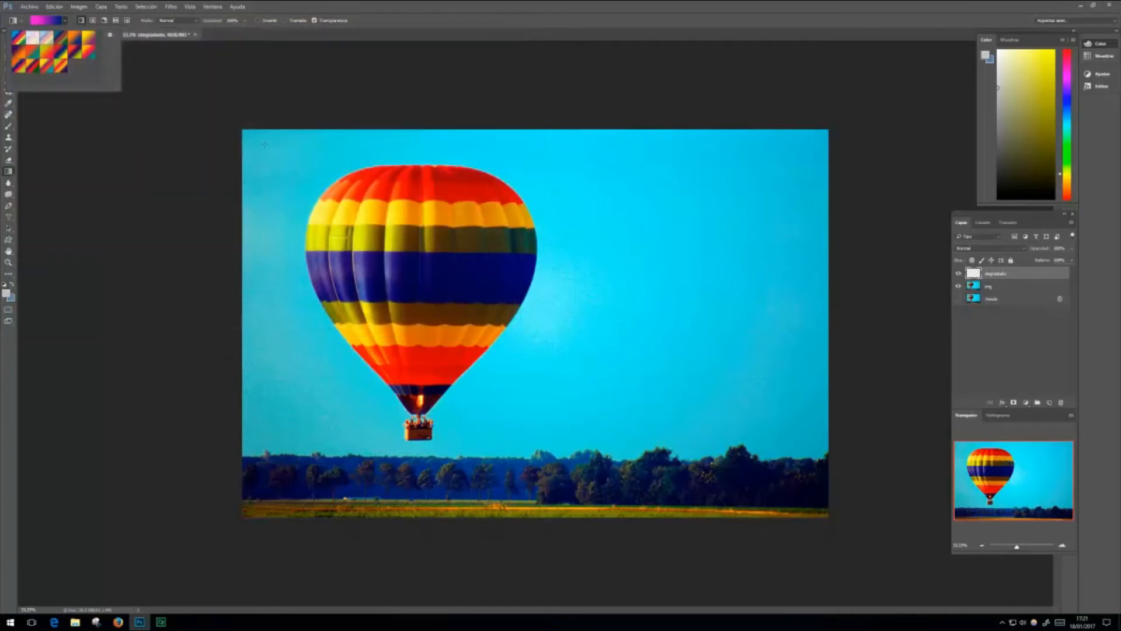
# Step: Load the Armonías en color 1 gradient set again in place of the current presets
pyautogui.click(110, 34)
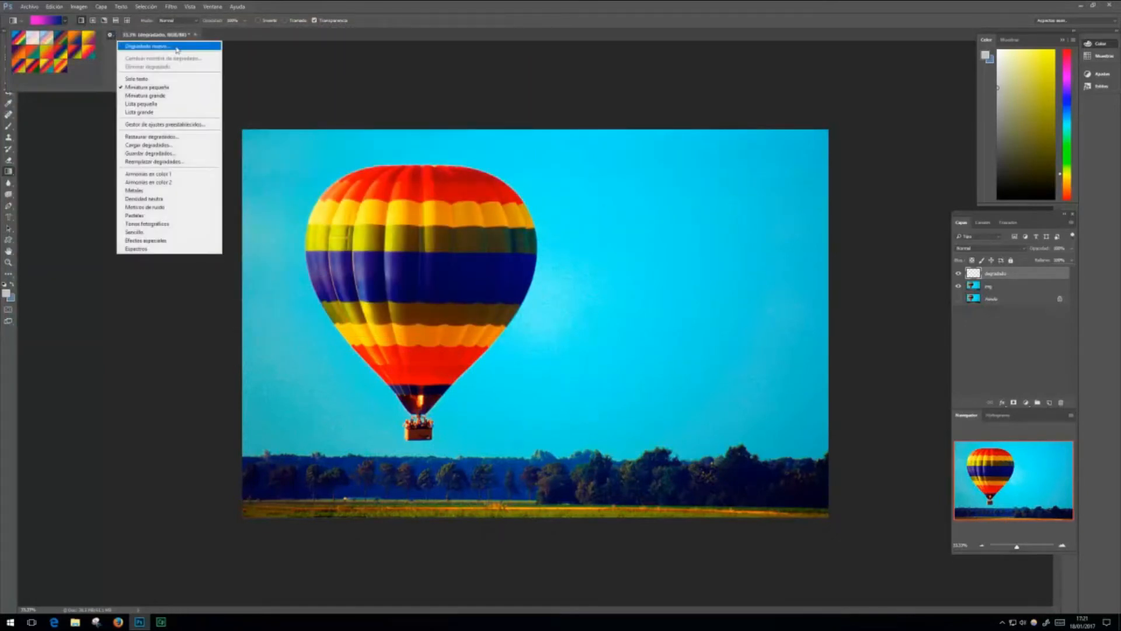
pyautogui.click(148, 174)
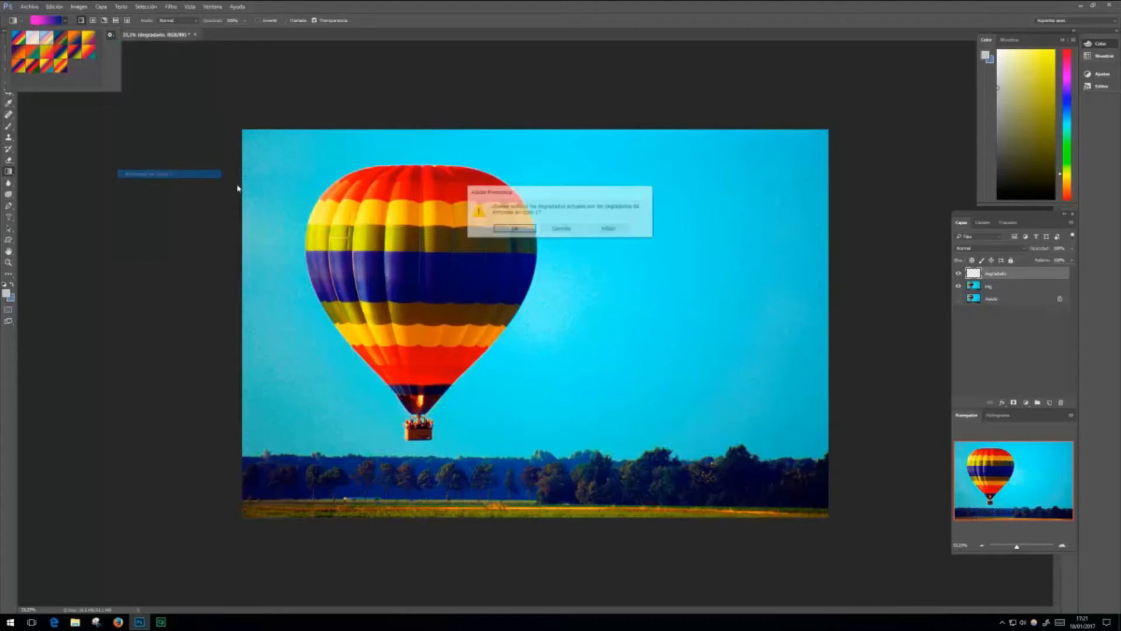
pyautogui.click(513, 229)
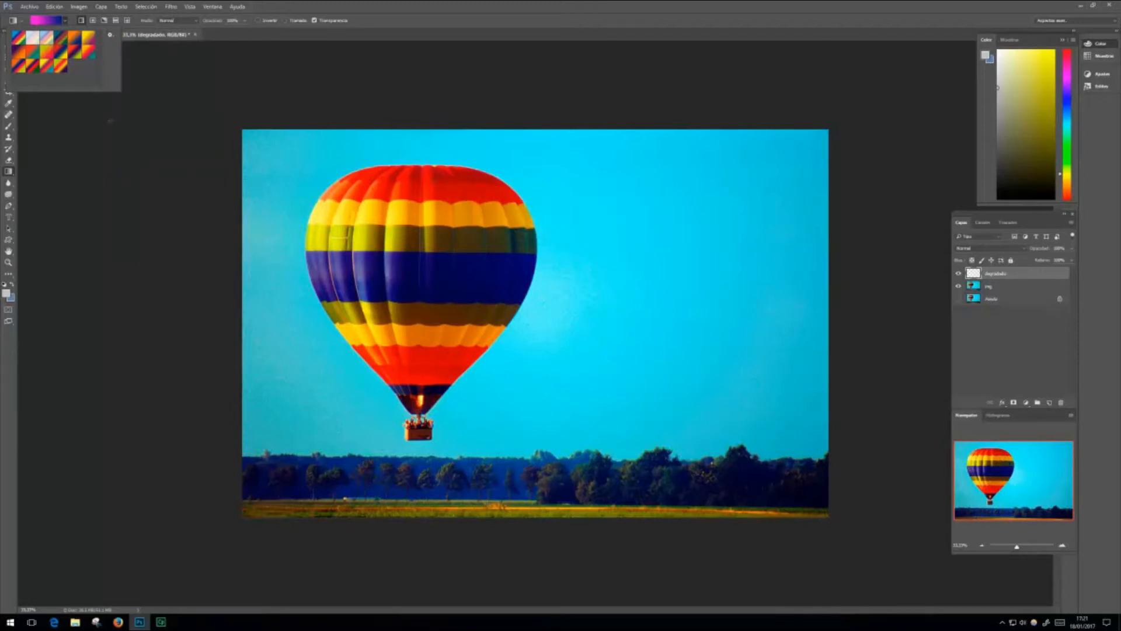
pyautogui.click(109, 36)
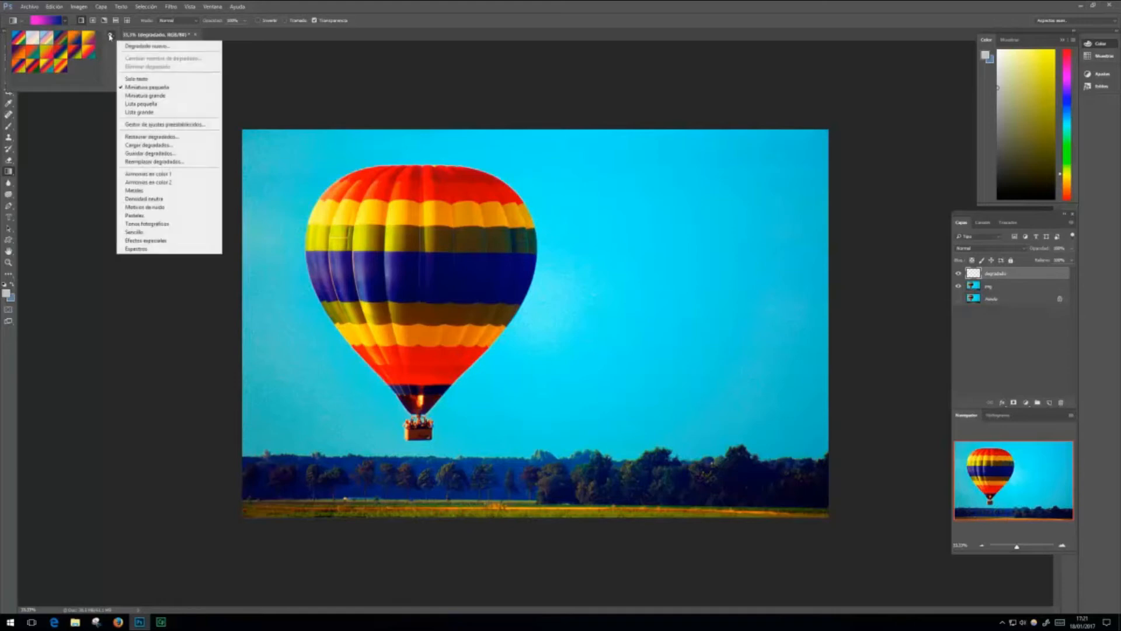
pyautogui.click(165, 178)
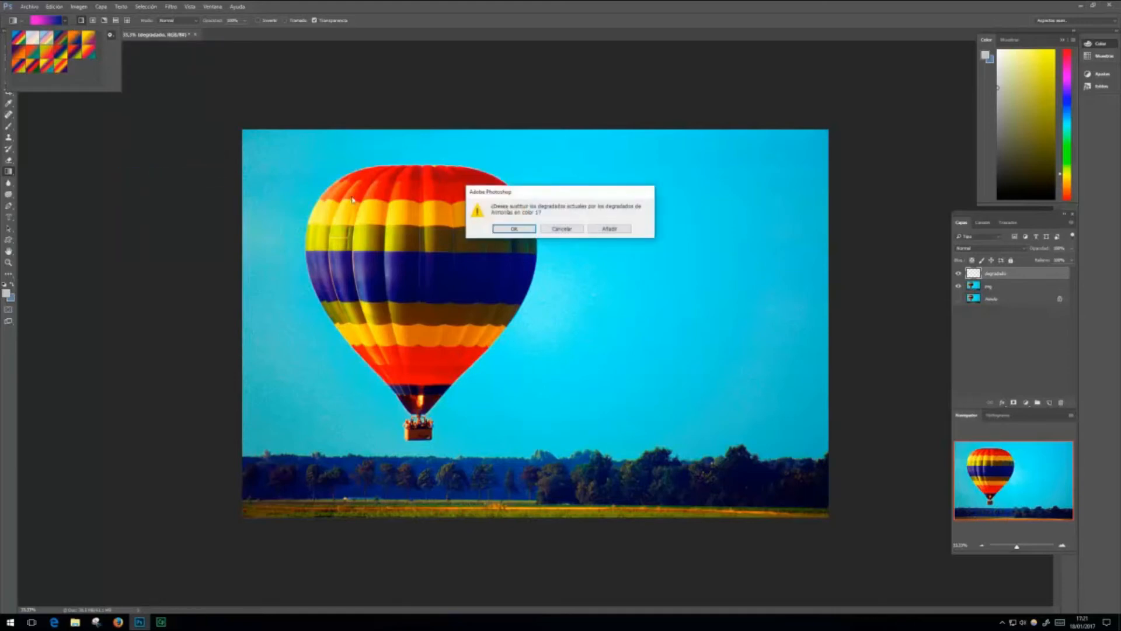
pyautogui.click(521, 230)
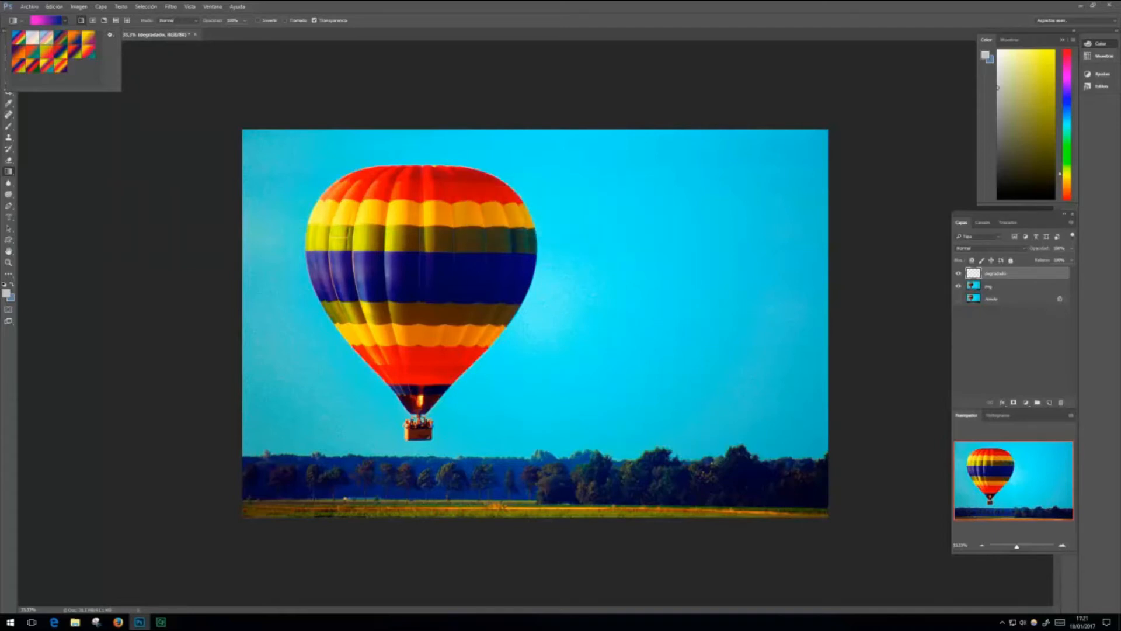
# Step: Replace the current gradient presets with the Densidad neutra set
pyautogui.click(109, 35)
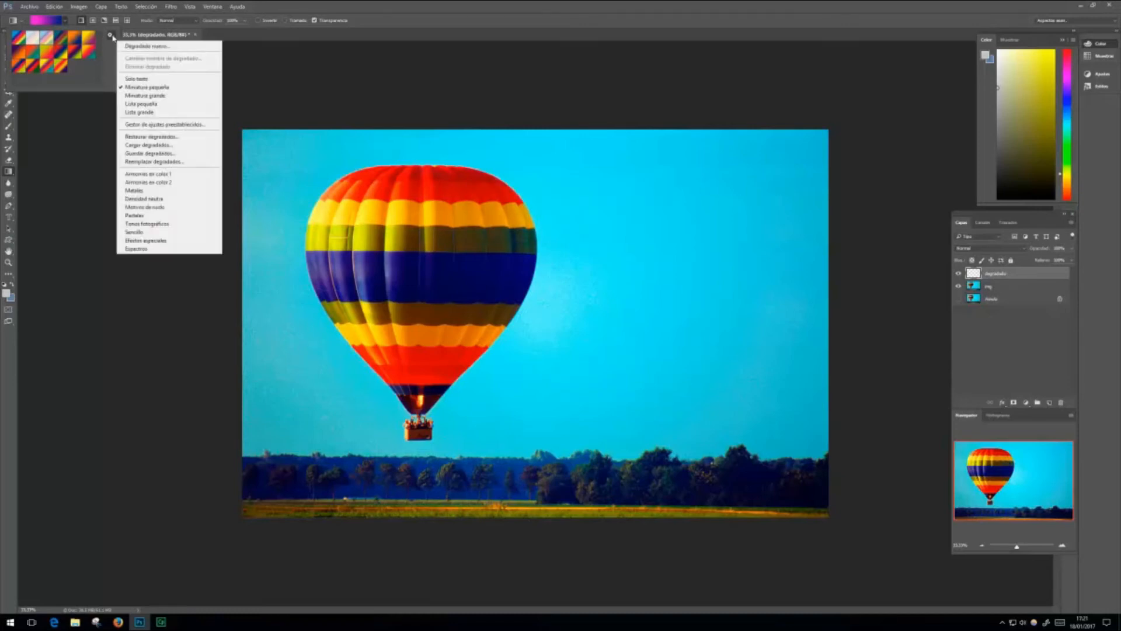
pyautogui.click(154, 200)
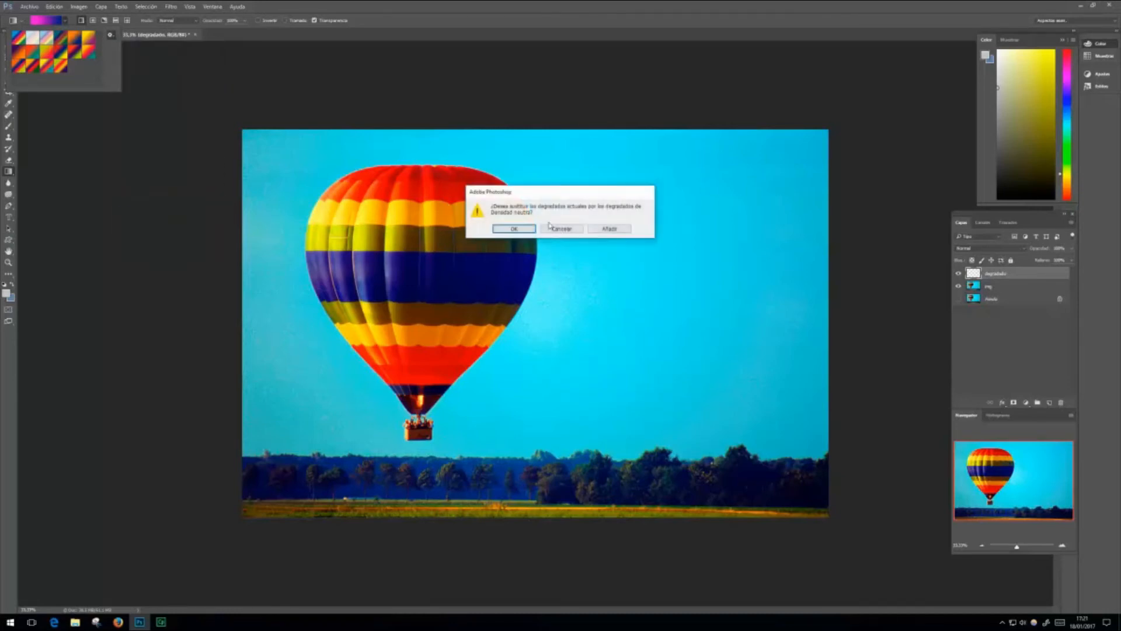
pyautogui.click(526, 229)
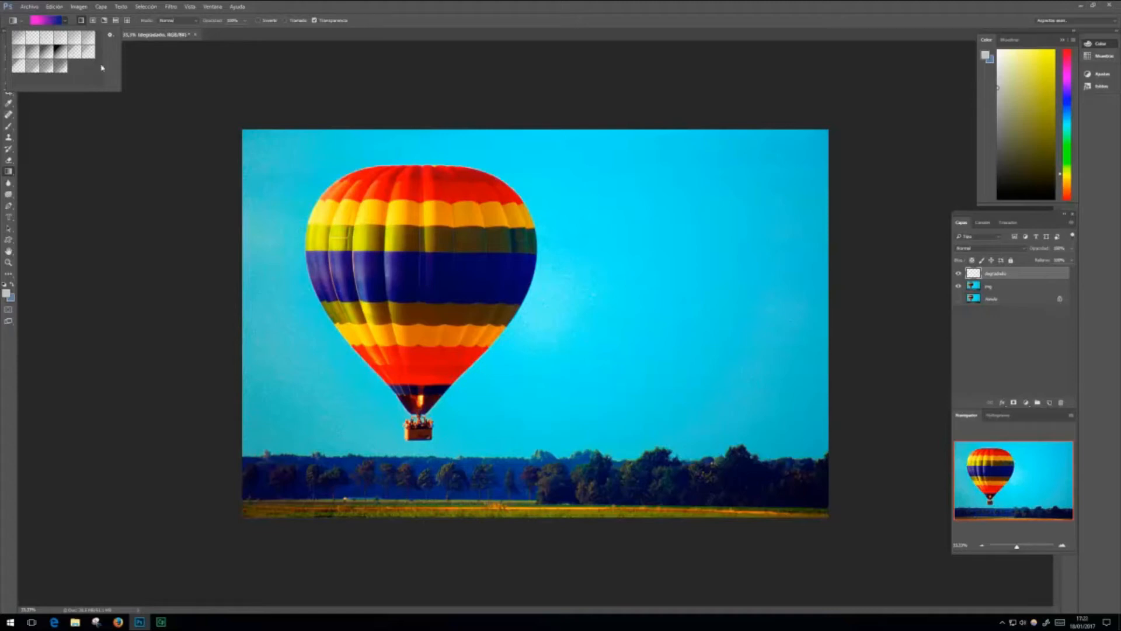
# Step: Replace the current gradient presets with the Sencillo set
pyautogui.click(110, 35)
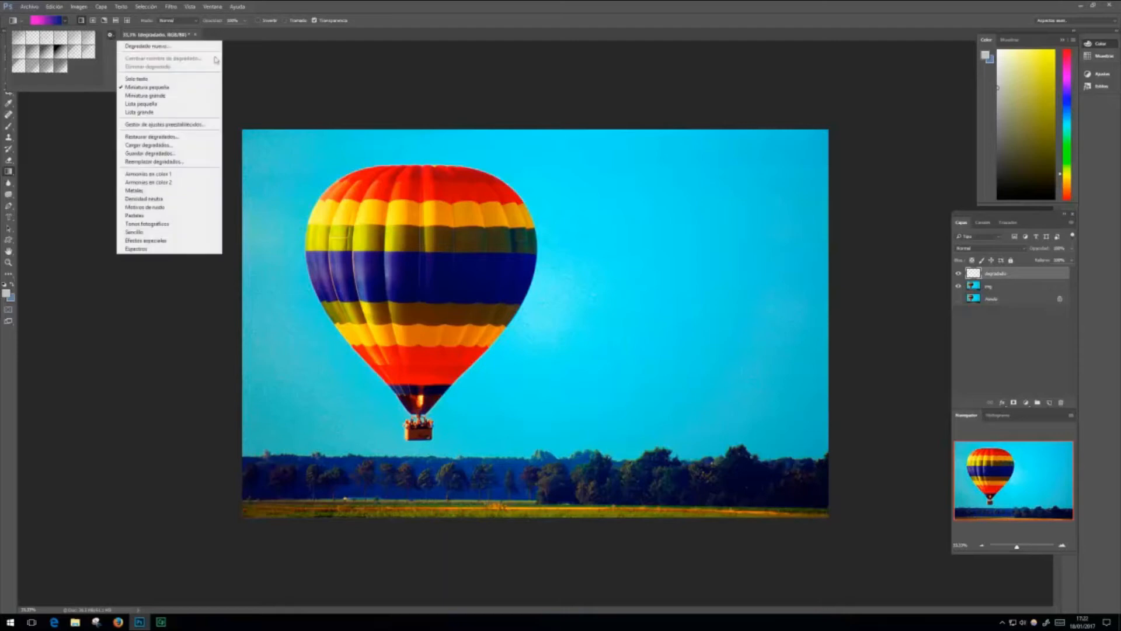
pyautogui.click(146, 232)
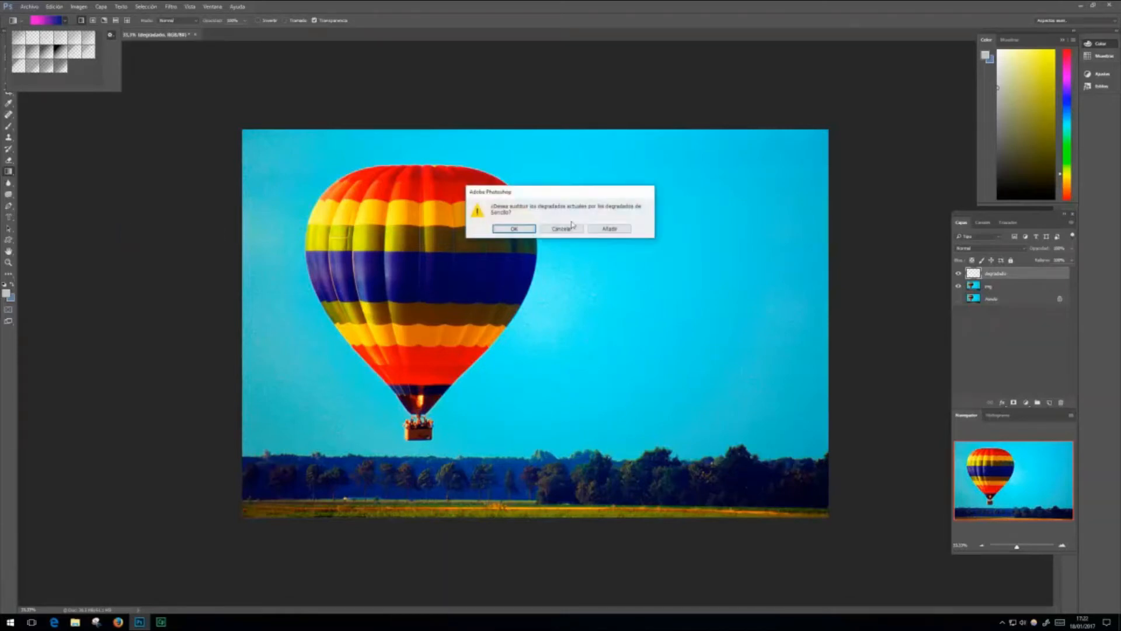
pyautogui.click(513, 229)
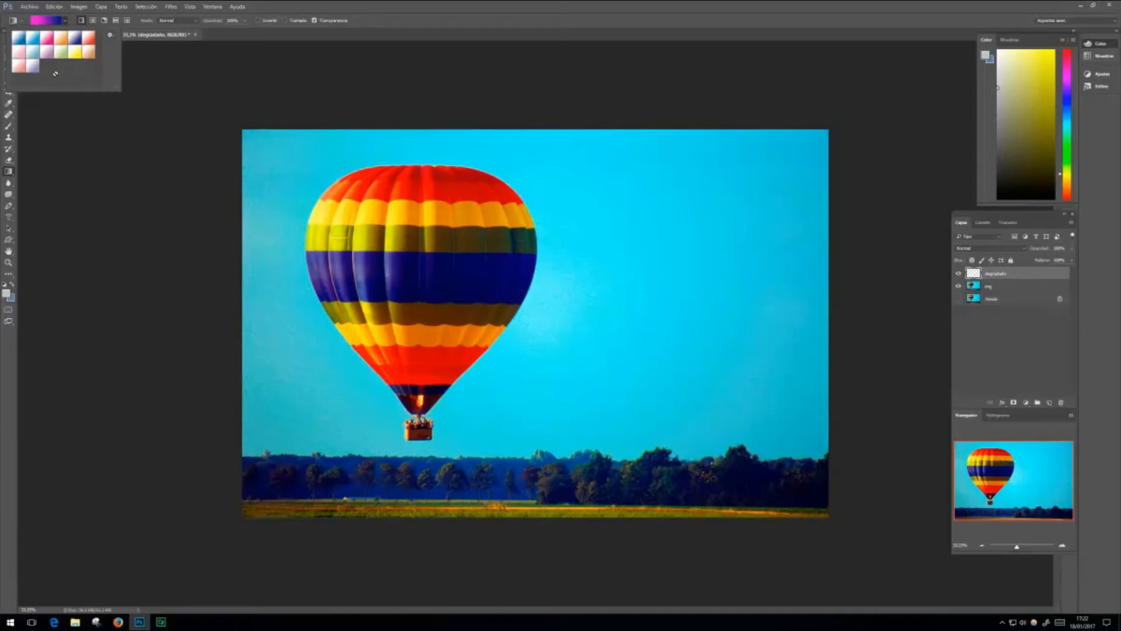
# Step: Choose the Naranja gradient preset and open it in the gradient editor, moving the editor clear of the photo
pyautogui.click(57, 38)
pyautogui.click(45, 22)
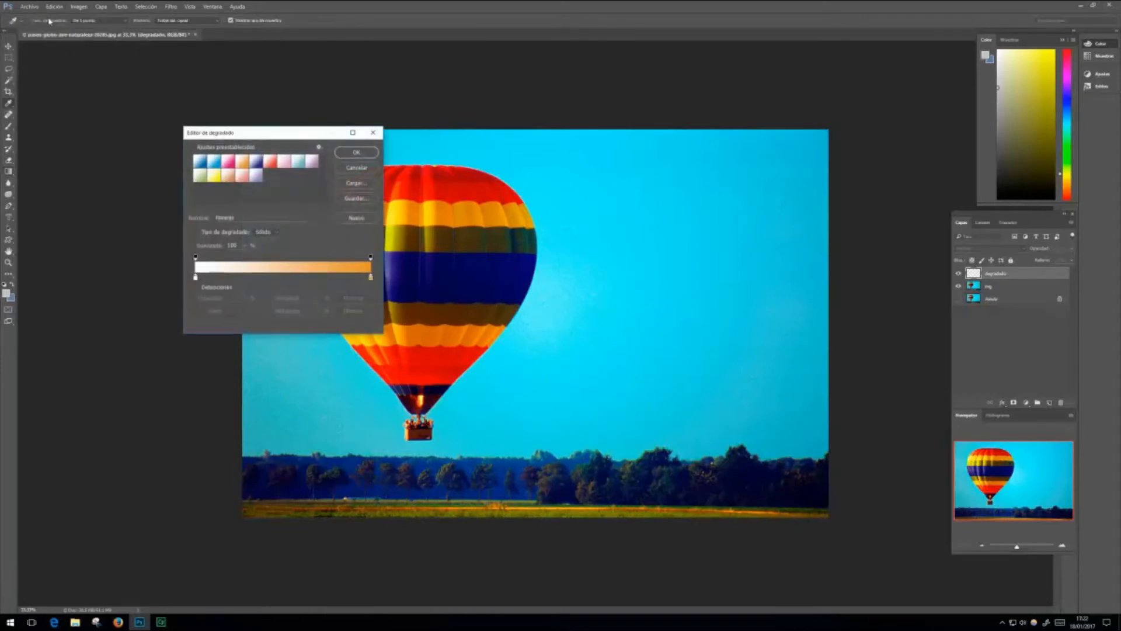
pyautogui.moveTo(280, 133); pyautogui.dragTo(132, 62)
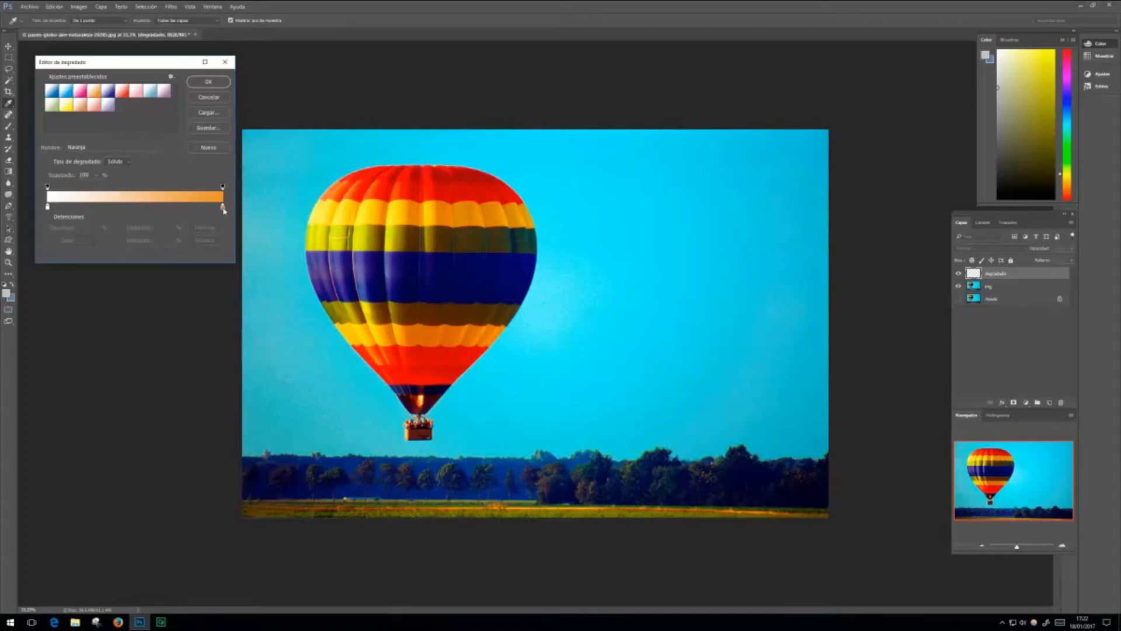
# Step: Recolour the end colour stop of the Naranja gradient from orange to a dark red-orange custom colour
pyautogui.click(223, 208)
pyautogui.click(98, 241)
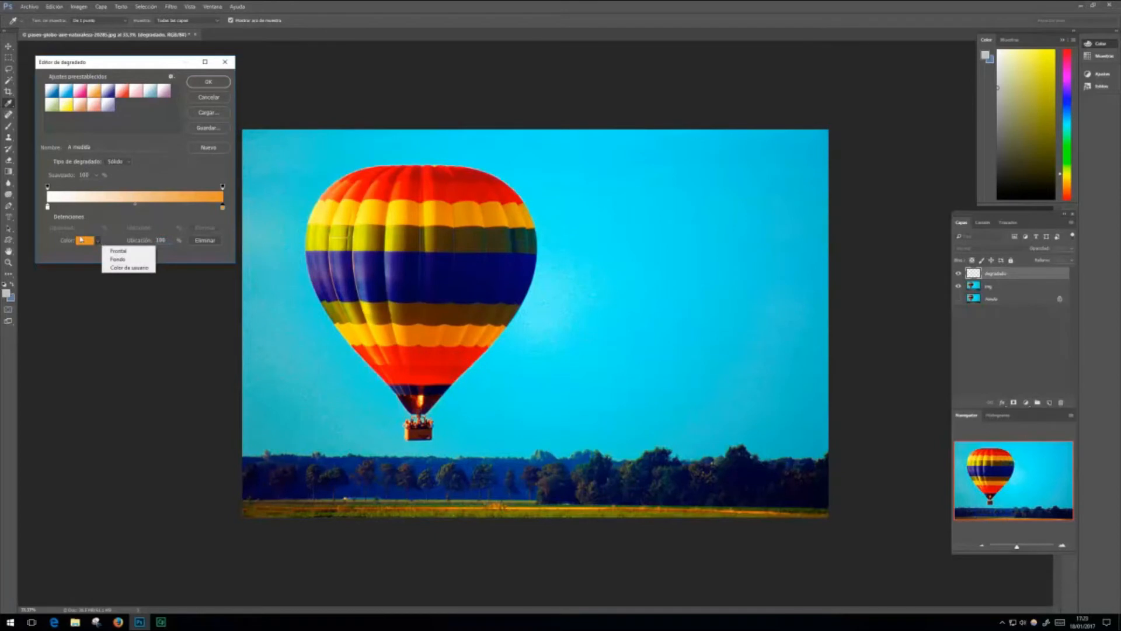
pyautogui.click(129, 268)
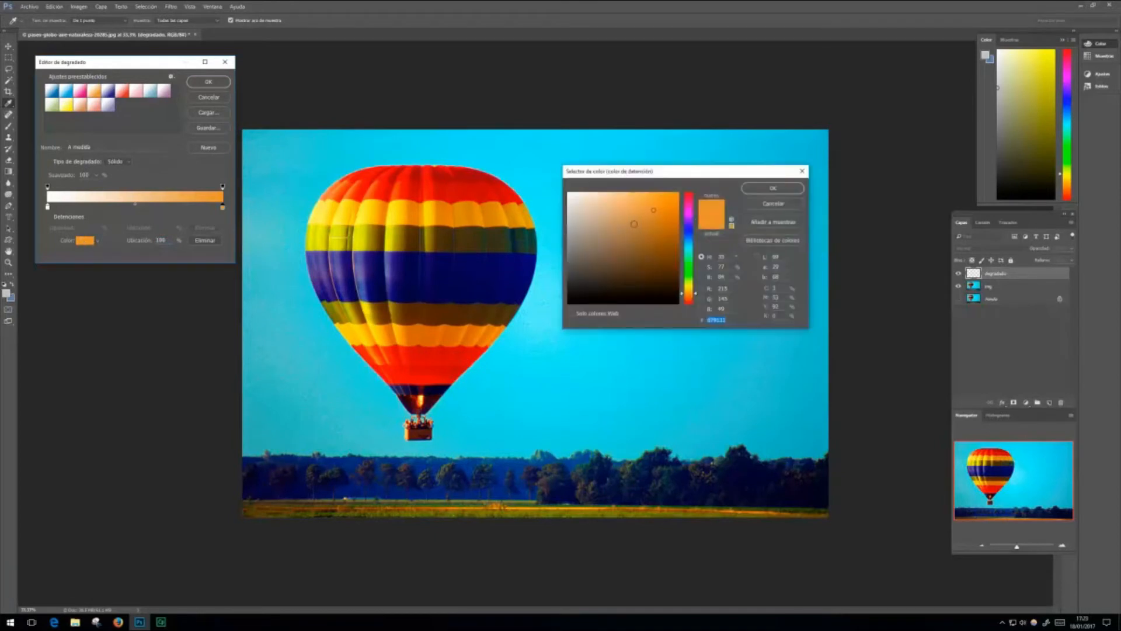
pyautogui.click(629, 254)
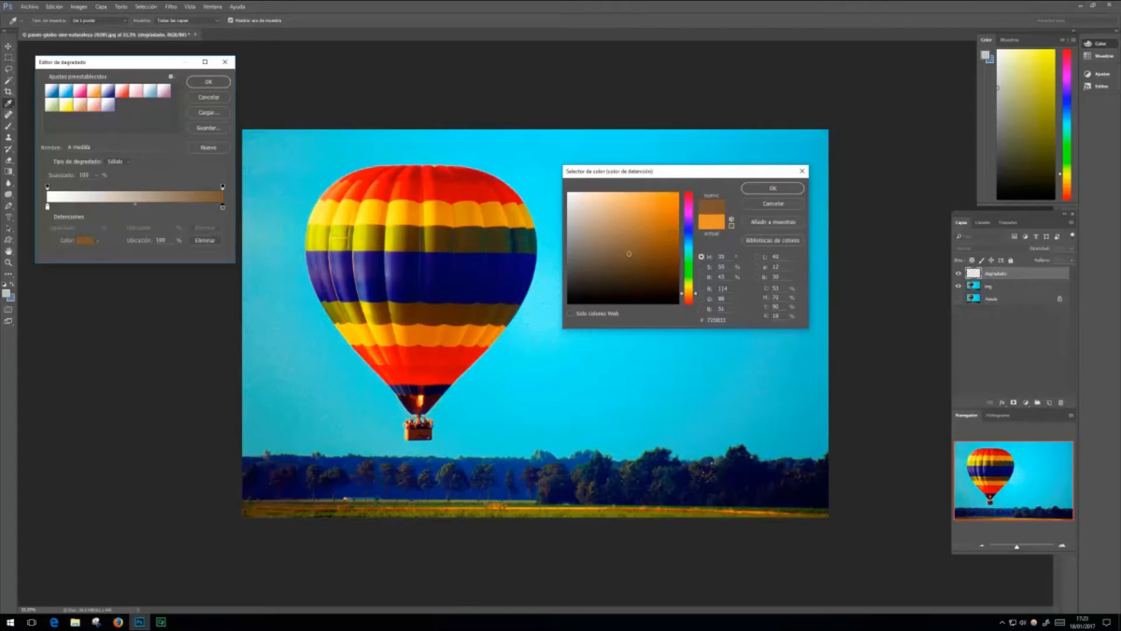
pyautogui.click(689, 296)
pyautogui.moveTo(687, 295); pyautogui.dragTo(688, 300)
pyautogui.click(657, 233)
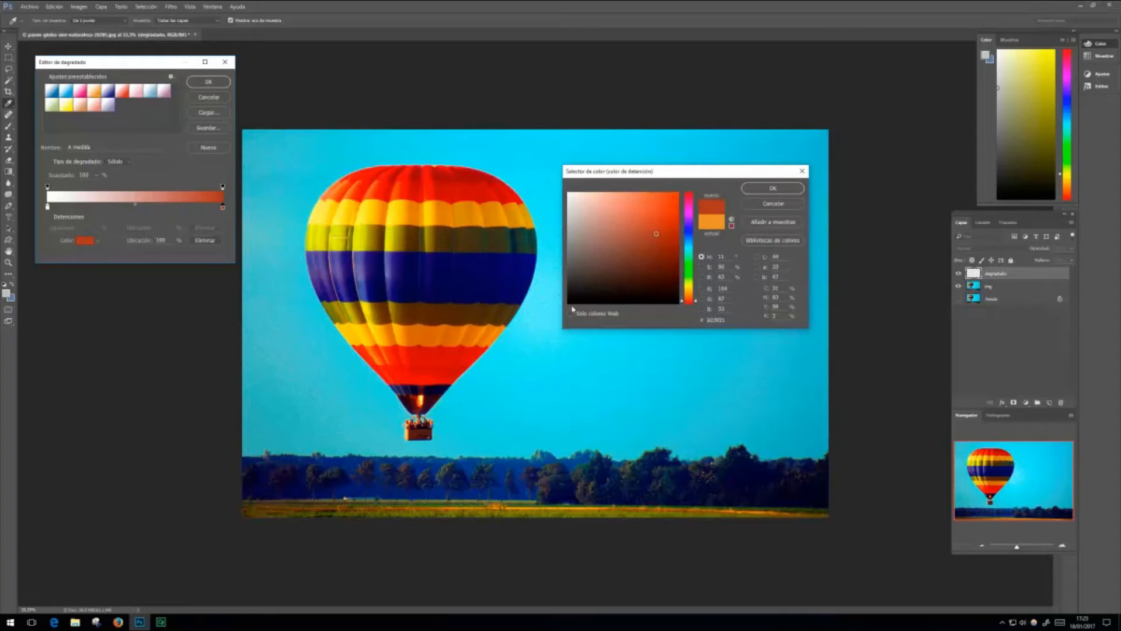
pyautogui.click(773, 188)
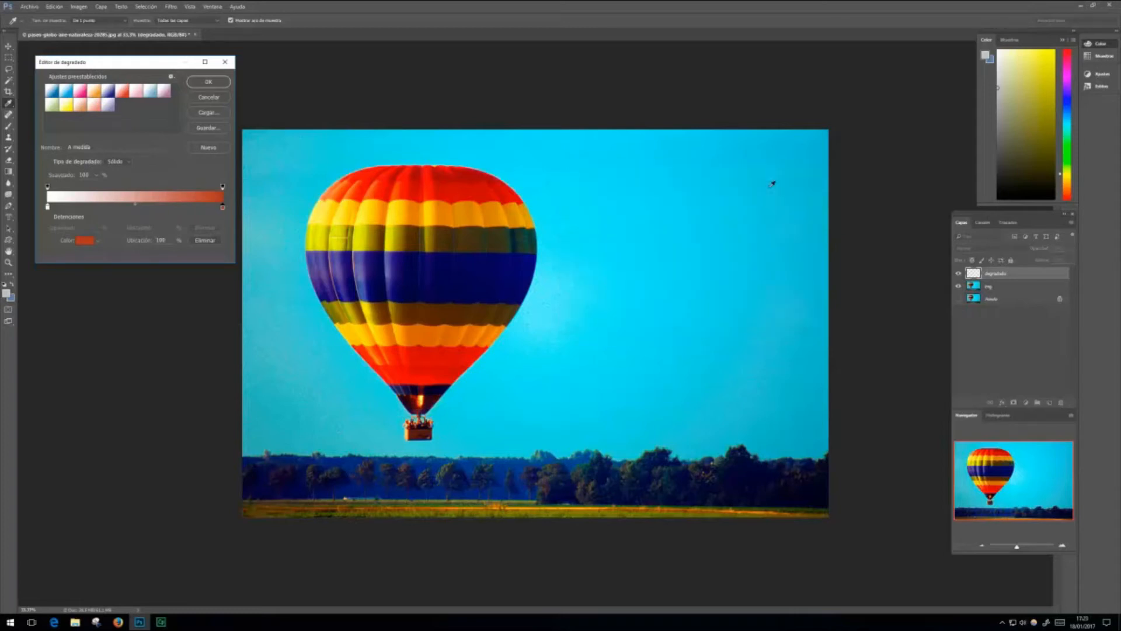
# Step: Set the gradient's starting colour stop to a soft light blue and accept the edited gradient
pyautogui.doubleClick(48, 207)
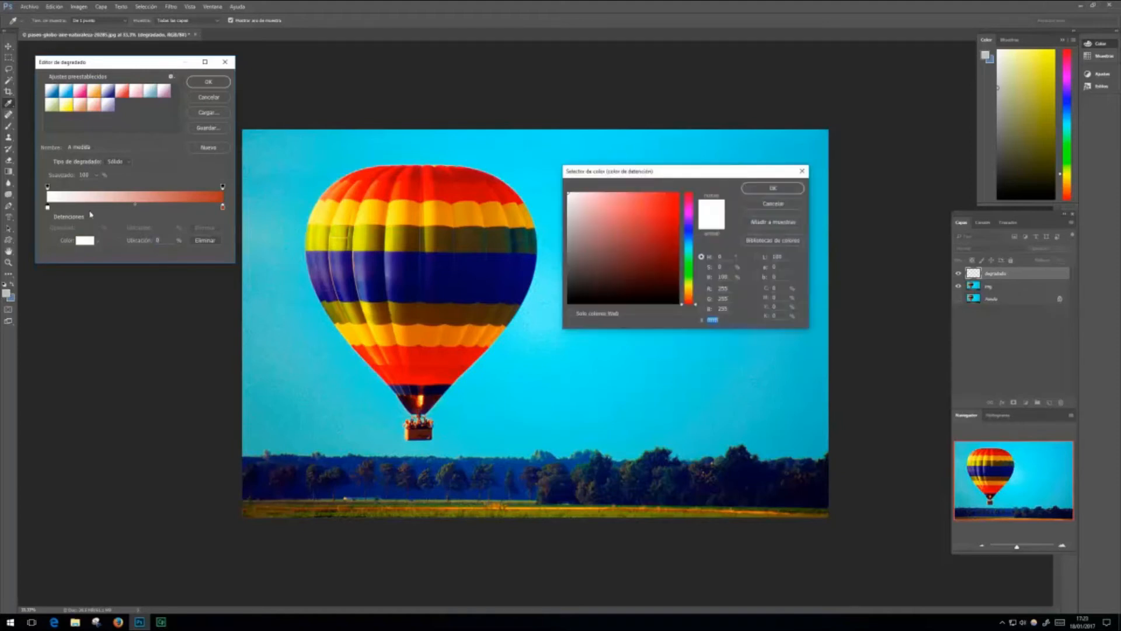
pyautogui.click(688, 249)
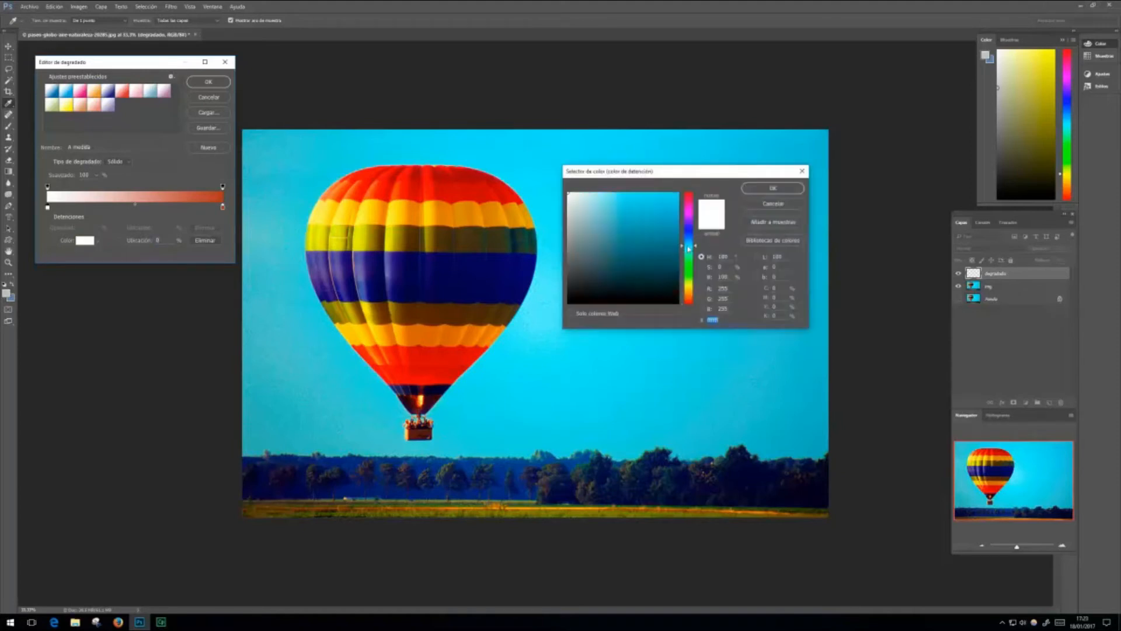
pyautogui.click(636, 213)
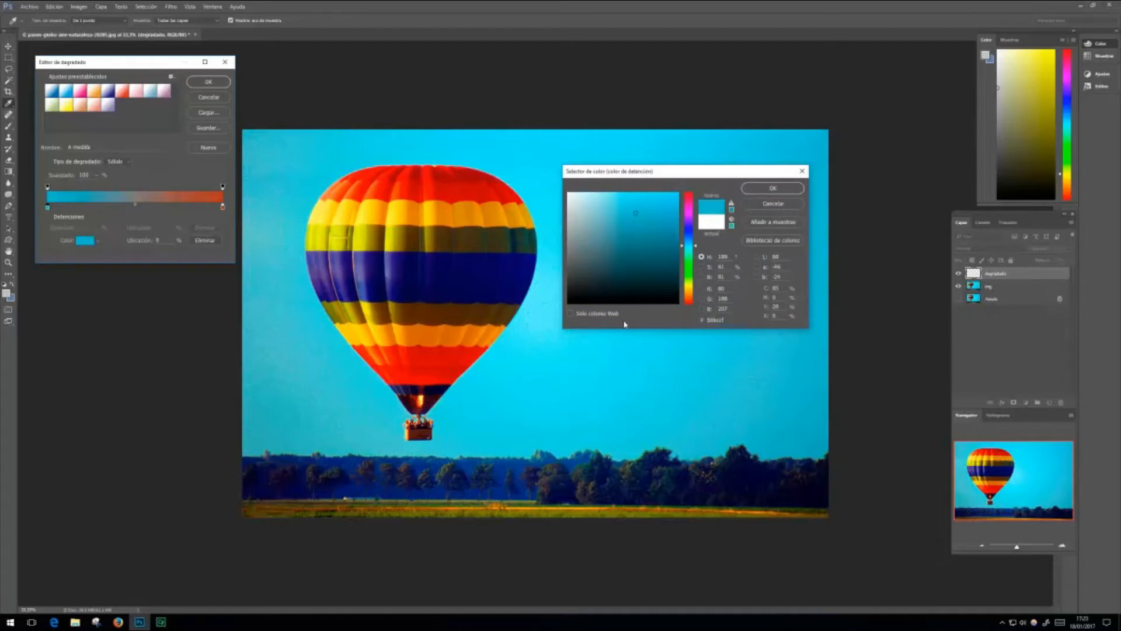
pyautogui.click(619, 229)
pyautogui.moveTo(611, 229)
pyautogui.mouseDown()
pyautogui.moveTo(590, 233)
pyautogui.moveTo(605, 220)
pyautogui.moveTo(585, 209)
pyautogui.mouseUp()
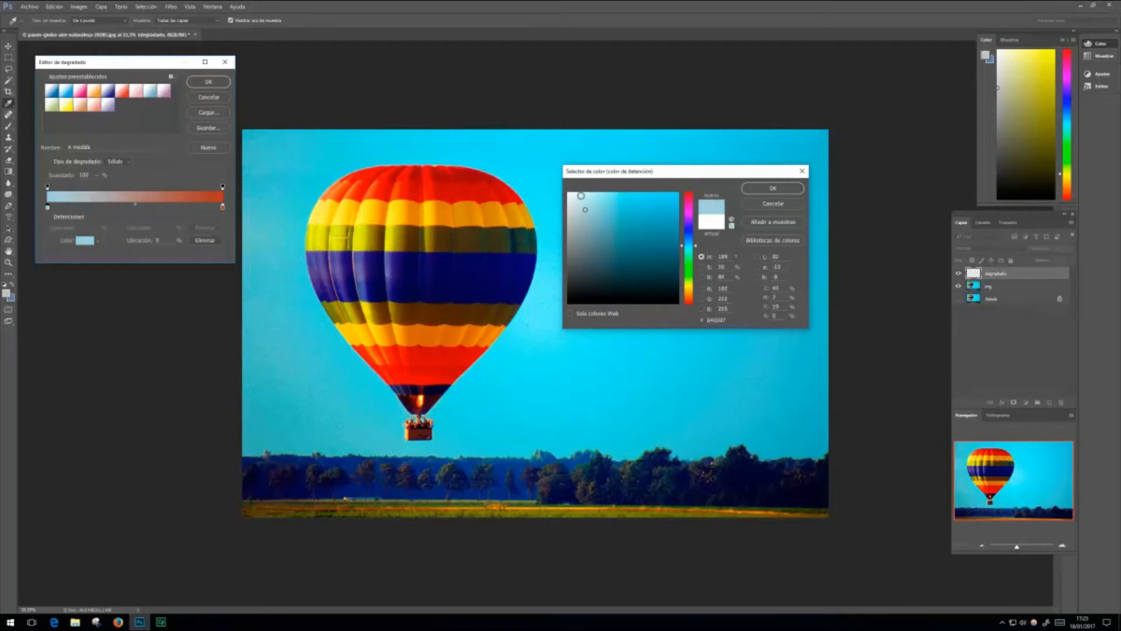
pyautogui.click(575, 202)
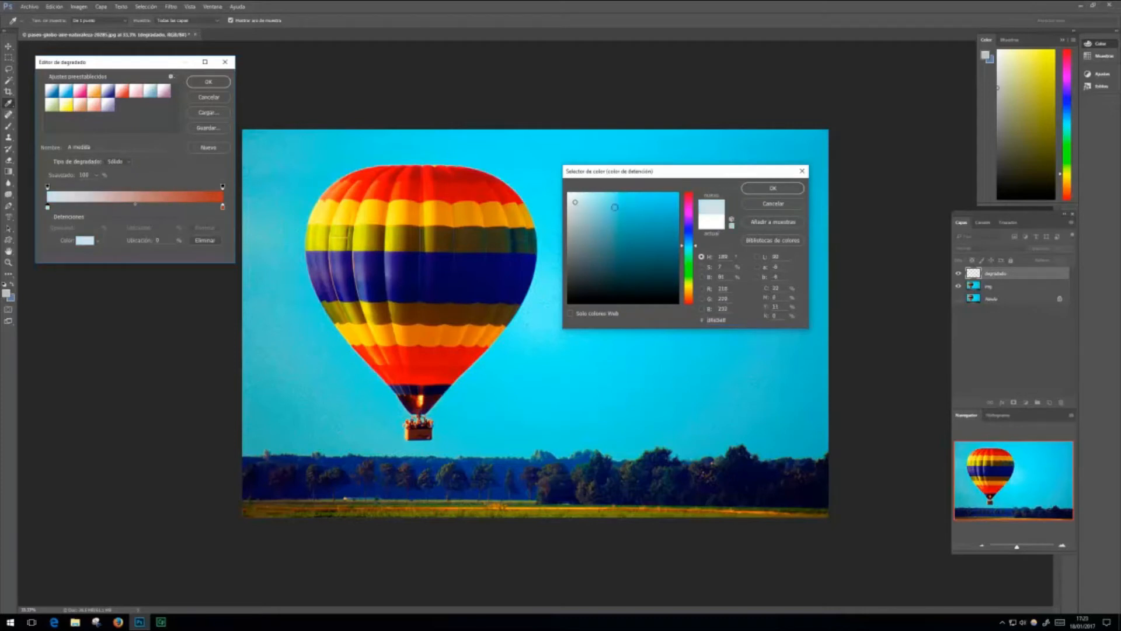
pyautogui.click(592, 211)
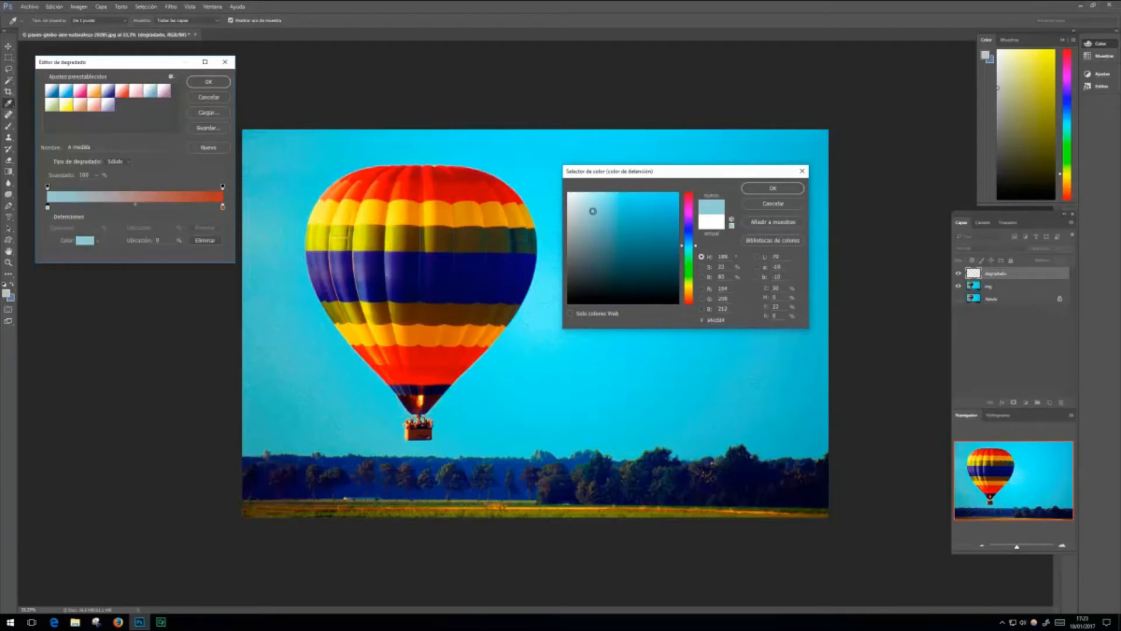
pyautogui.click(796, 188)
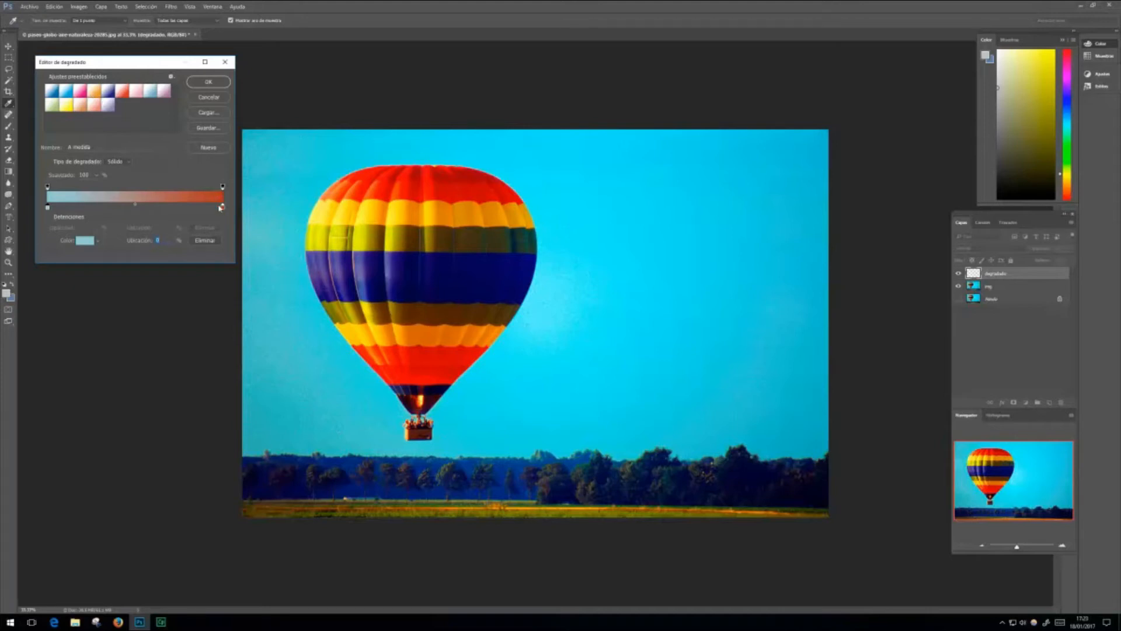
pyautogui.click(209, 82)
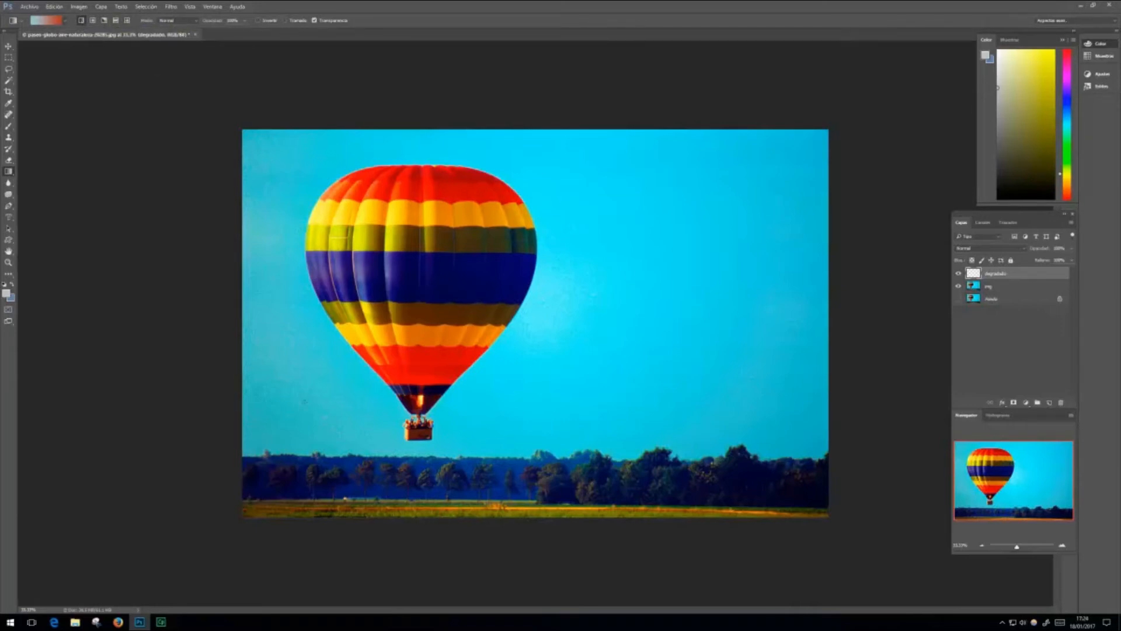
# Step: Try a linear gradient diagonally from the photo's lower-left to upper-right area and one in the opposite direction, undoing each
pyautogui.moveTo(356, 377); pyautogui.dragTo(302, 406)
pyautogui.moveTo(356, 376); pyautogui.dragTo(615, 230)
pyautogui.moveTo(615, 229); pyautogui.dragTo(615, 229)
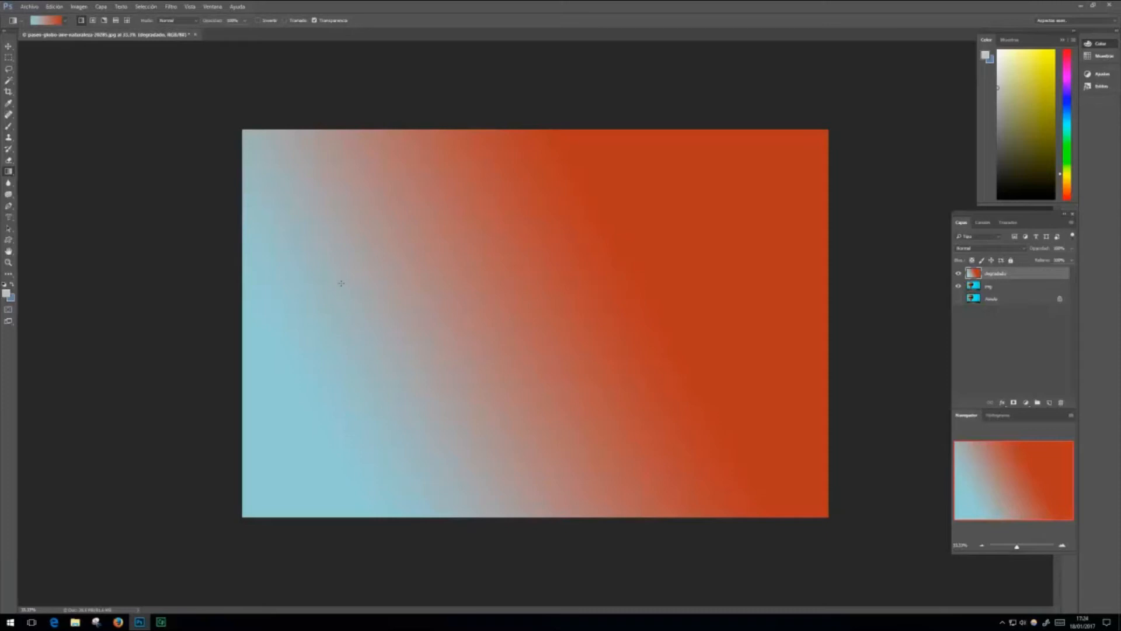
pyautogui.hotkey('ctrl', 'z')
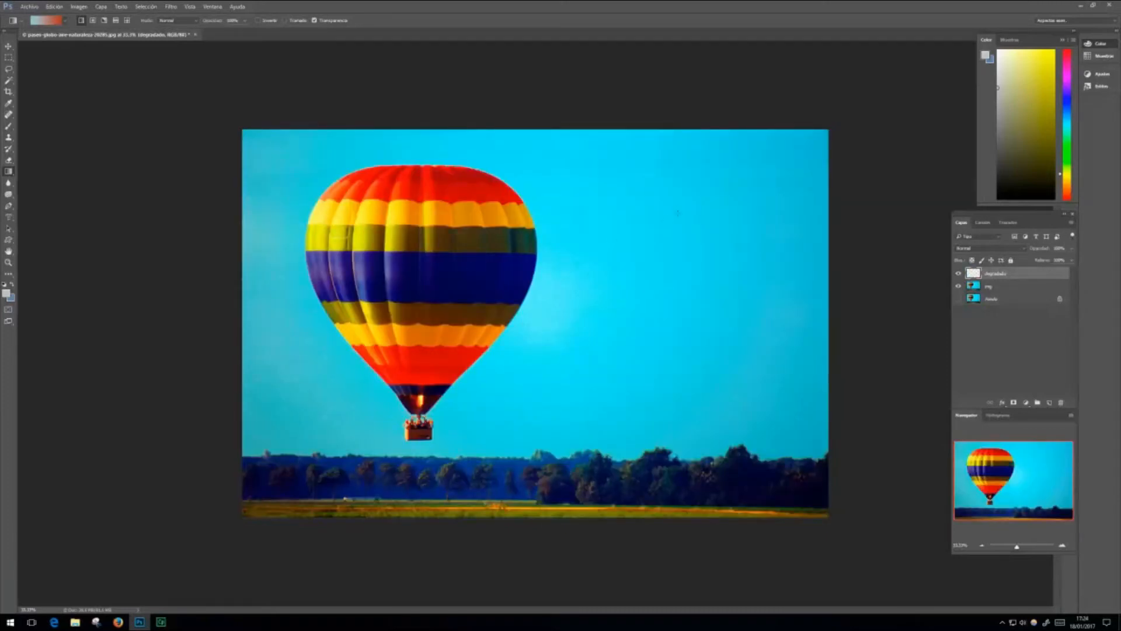
pyautogui.moveTo(676, 208); pyautogui.dragTo(288, 393)
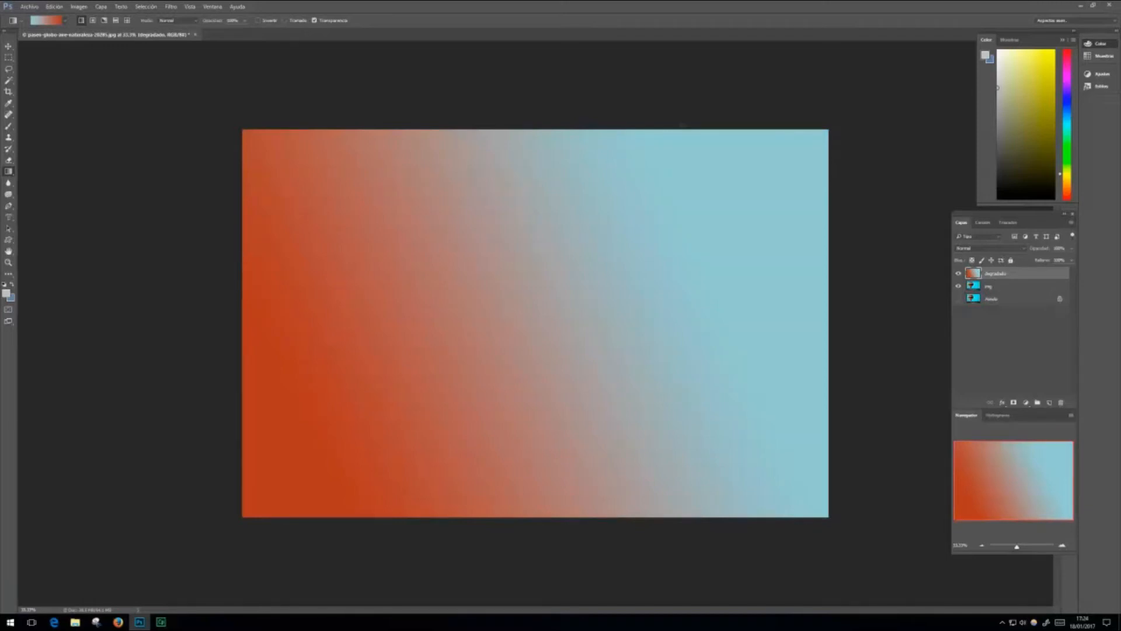
pyautogui.hotkey('ctrl', 'z')
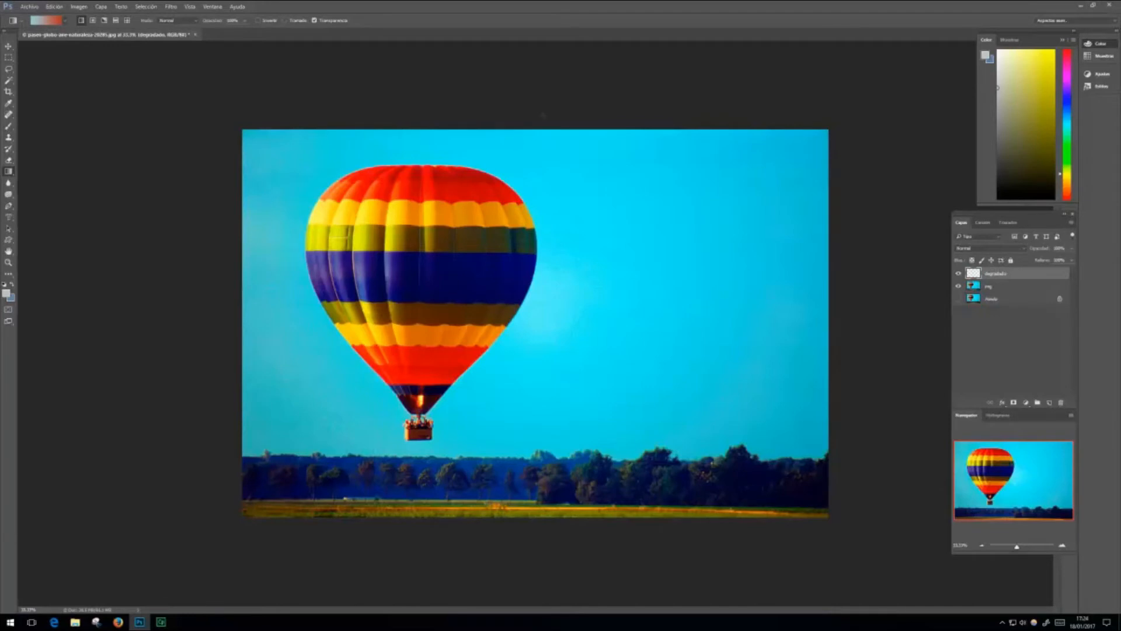
# Step: Try a linear gradient vertically from the photo's top downwards and another from its bottom upwards, undoing each
pyautogui.moveTo(546, 150); pyautogui.dragTo(543, 429)
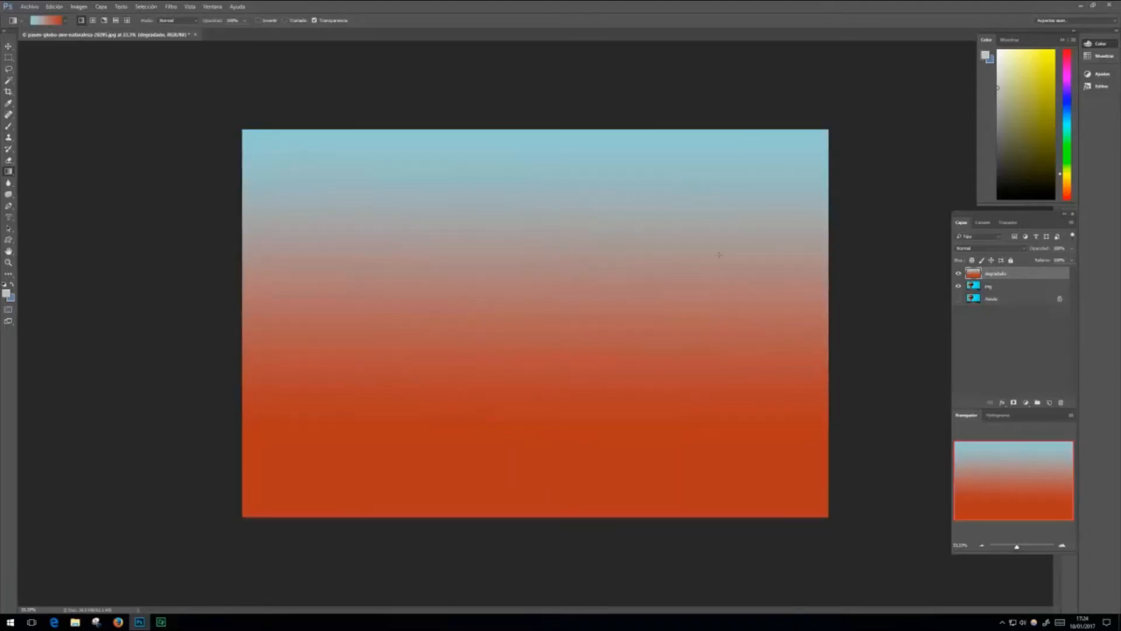
pyautogui.hotkey('ctrl', 'z')
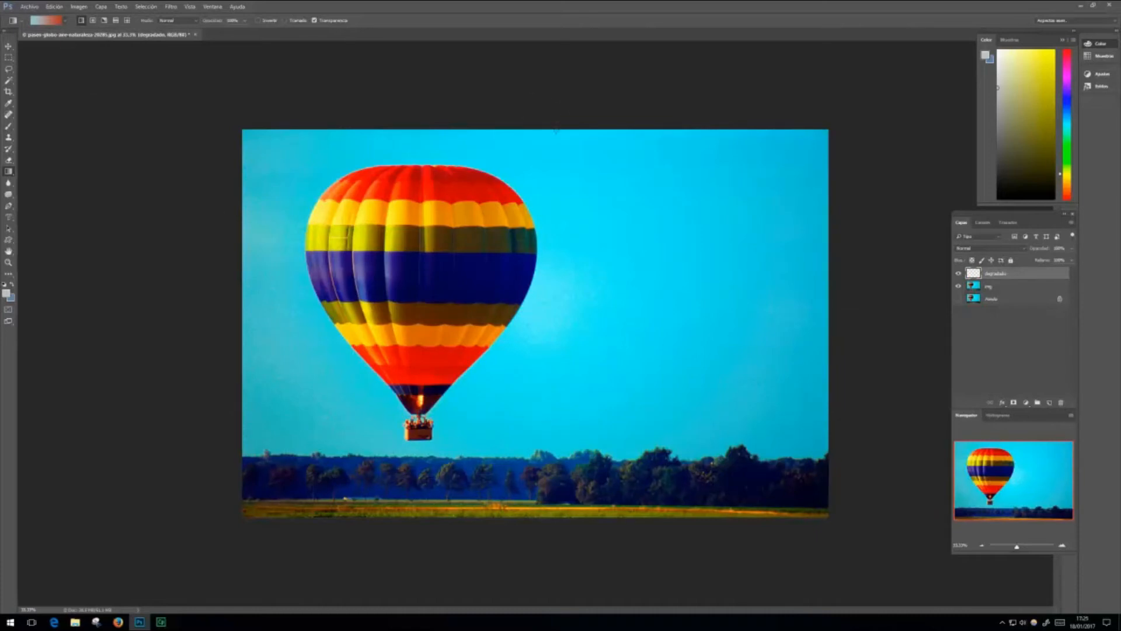
pyautogui.moveTo(571, 506); pyautogui.dragTo(556, 181)
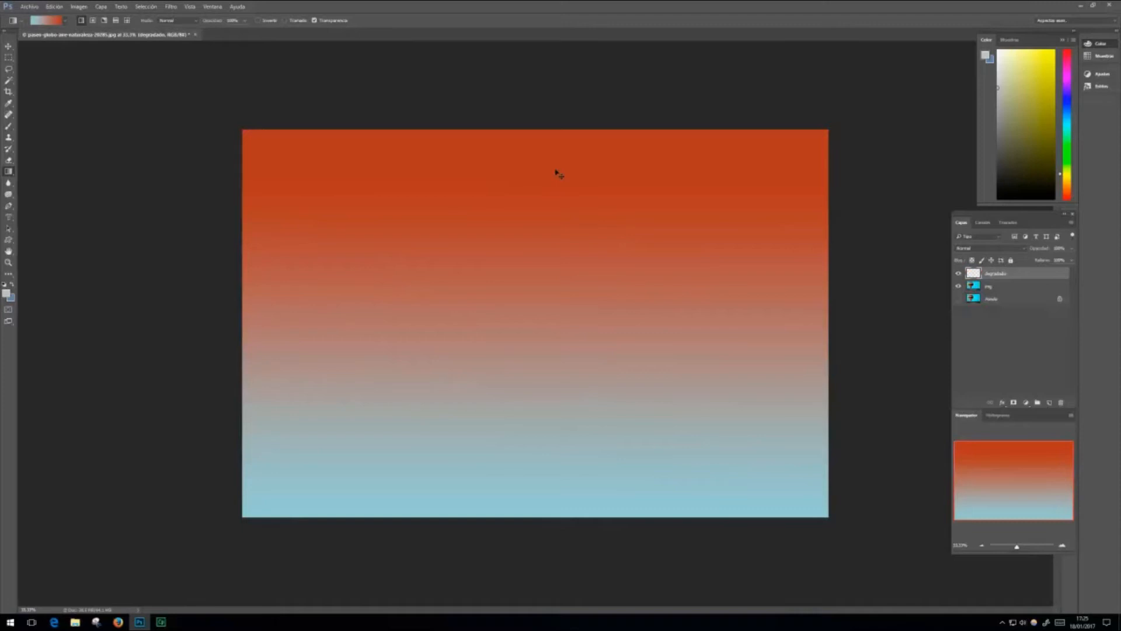
pyautogui.hotkey('ctrl', 'z')
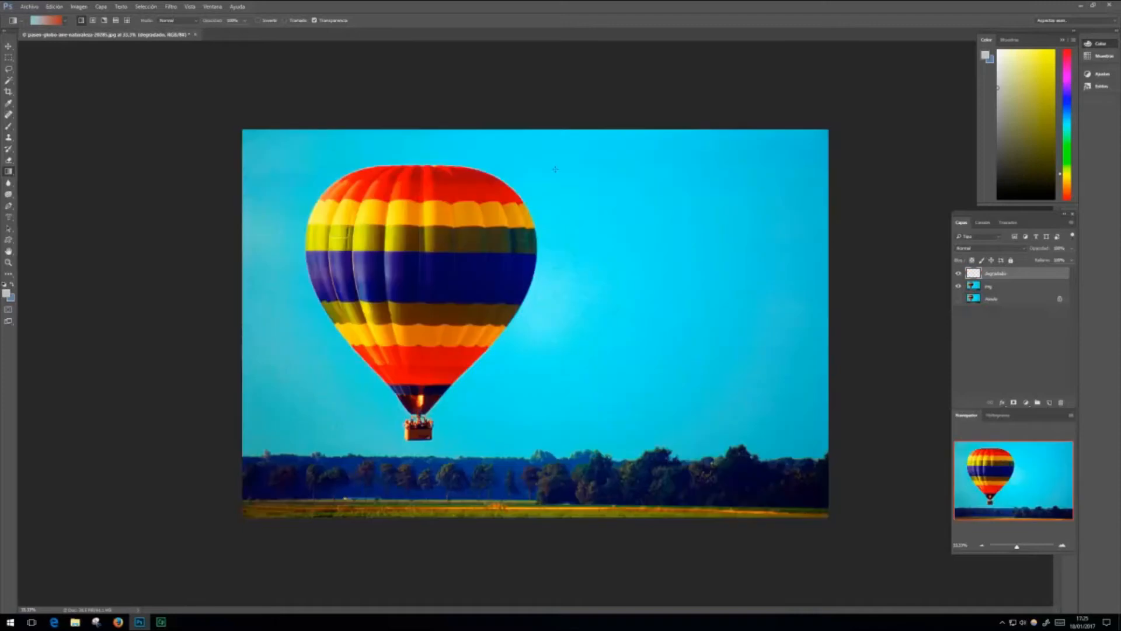
# Step: Switch to the radial gradient style, try one spreading horizontally from the photo's centre, and undo it
pyautogui.click(93, 21)
pyautogui.moveTo(552, 294); pyautogui.dragTo(686, 316)
pyautogui.moveTo(689, 316)
pyautogui.mouseDown()
pyautogui.moveTo(648, 430)
pyautogui.moveTo(675, 270)
pyautogui.moveTo(477, 192)
pyautogui.moveTo(439, 251)
pyautogui.moveTo(631, 196)
pyautogui.moveTo(689, 243)
pyautogui.moveTo(676, 288)
pyautogui.moveTo(629, 282)
pyautogui.moveTo(691, 298)
pyautogui.mouseUp()
pyautogui.moveTo(690, 298); pyautogui.dragTo(753, 289)
pyautogui.moveTo(834, 289); pyautogui.dragTo(779, 293)
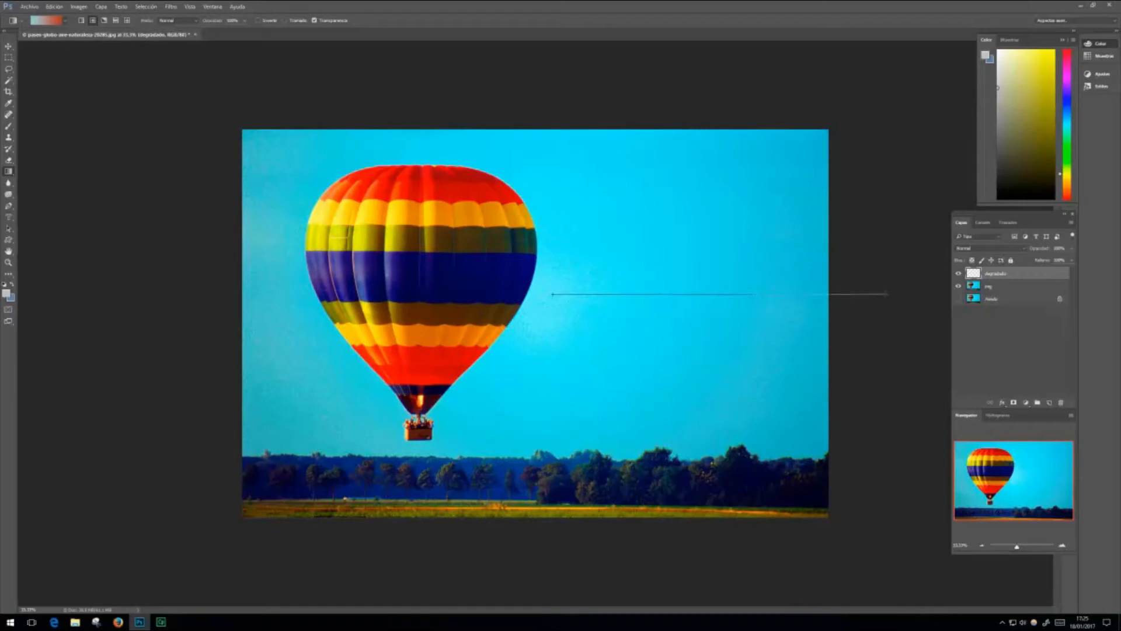
pyautogui.moveTo(887, 293); pyautogui.dragTo(719, 291)
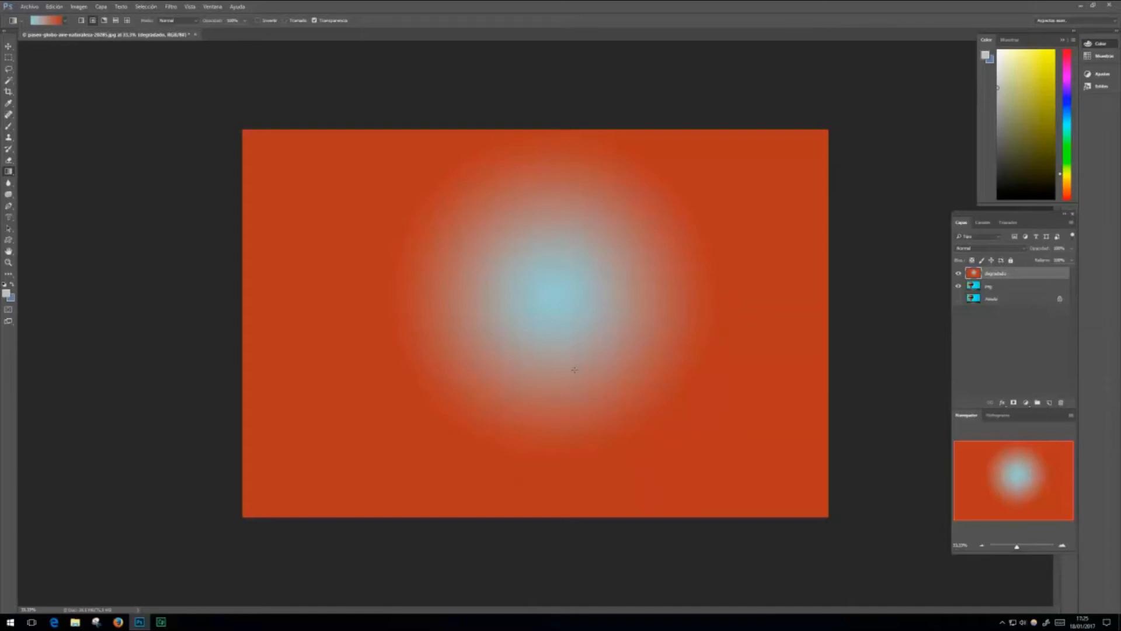
pyautogui.hotkey('ctrl', 'z')
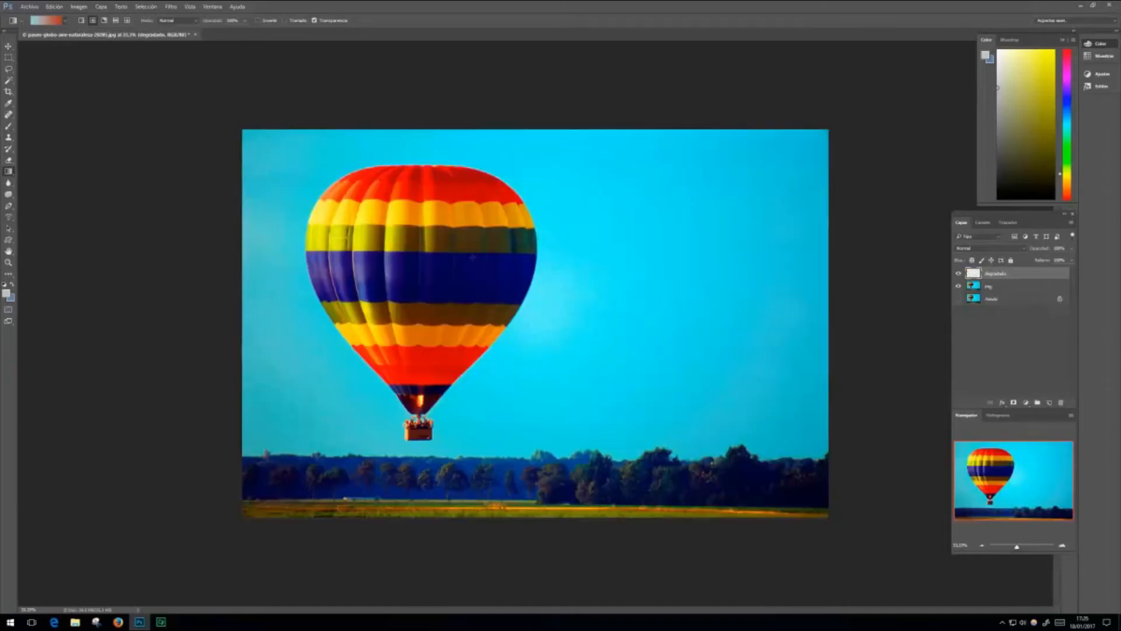
# Step: Try a small radial gradient in the photo's upper-left corner and a wide one reaching its right edge, undoing each
pyautogui.moveTo(301, 168); pyautogui.dragTo(330, 181)
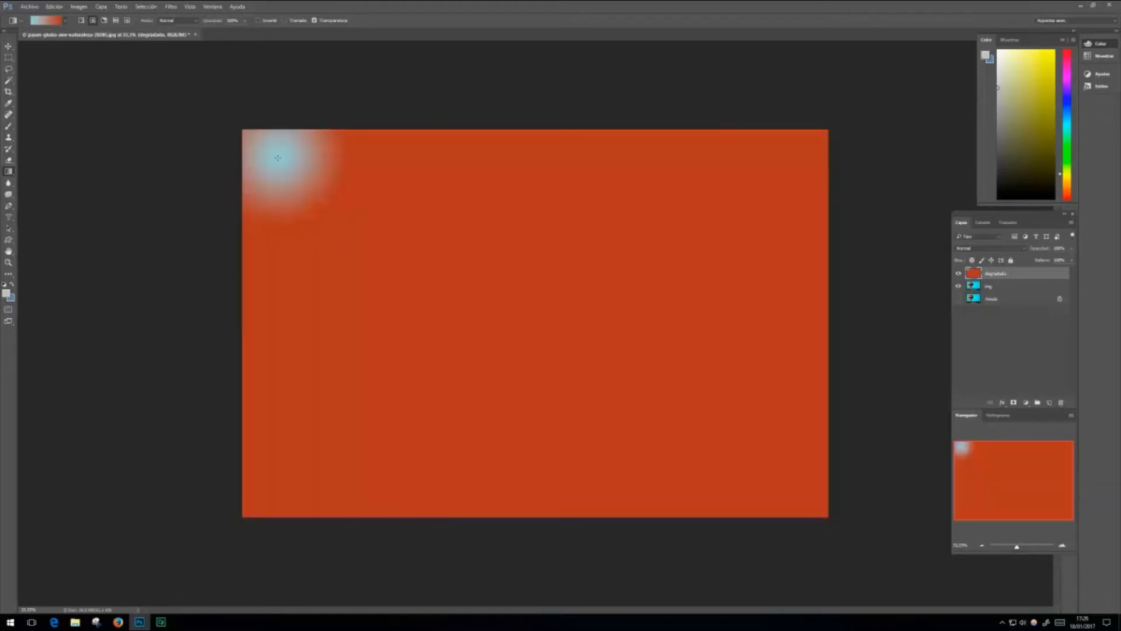
pyautogui.hotkey('ctrl', 'z')
pyautogui.moveTo(324, 278); pyautogui.dragTo(840, 255)
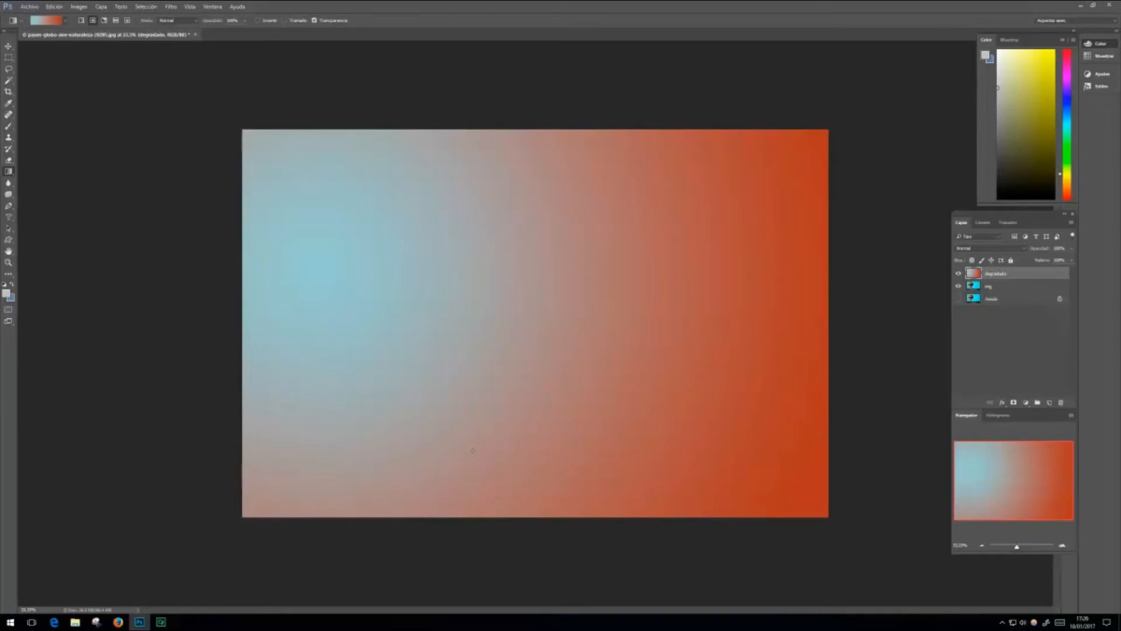
pyautogui.hotkey('ctrl', 'z')
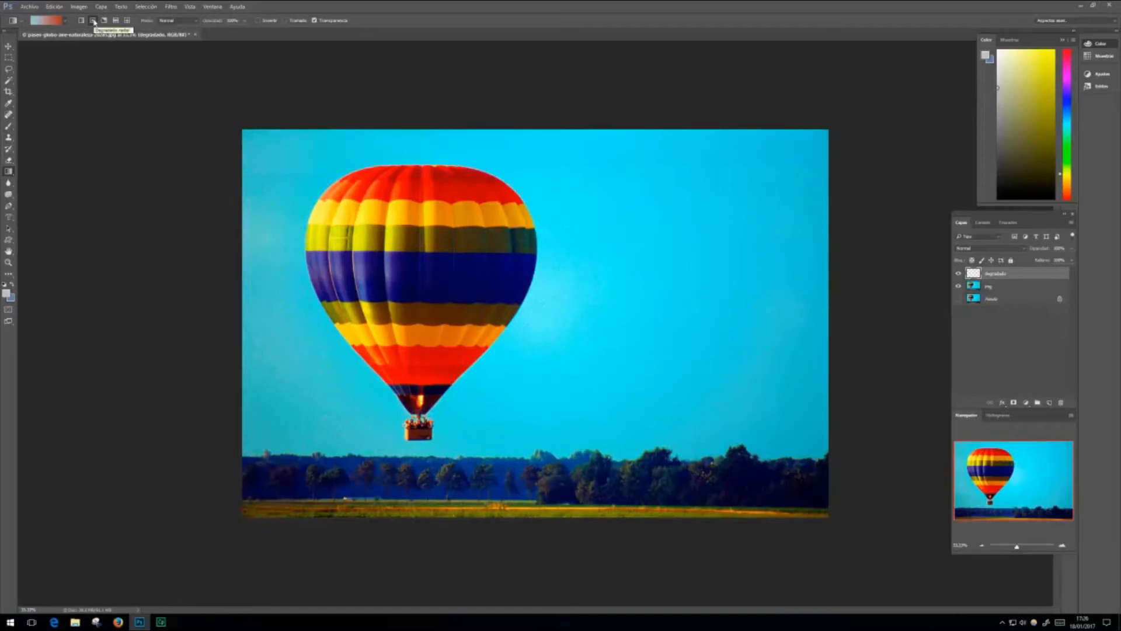
# Step: Switch to the angle gradient style, try one from the lower centre of the photo towards the upper right, and undo it
pyautogui.click(104, 21)
pyautogui.moveTo(537, 363); pyautogui.dragTo(739, 199)
pyautogui.moveTo(739, 200); pyautogui.dragTo(738, 199)
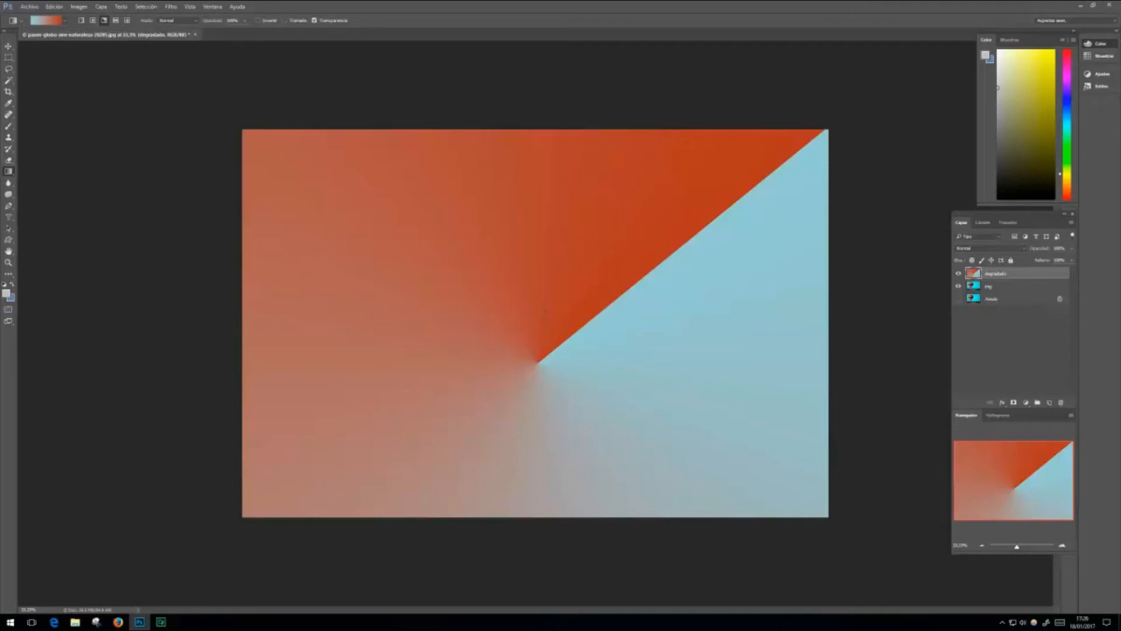
pyautogui.hotkey('ctrl', 'z')
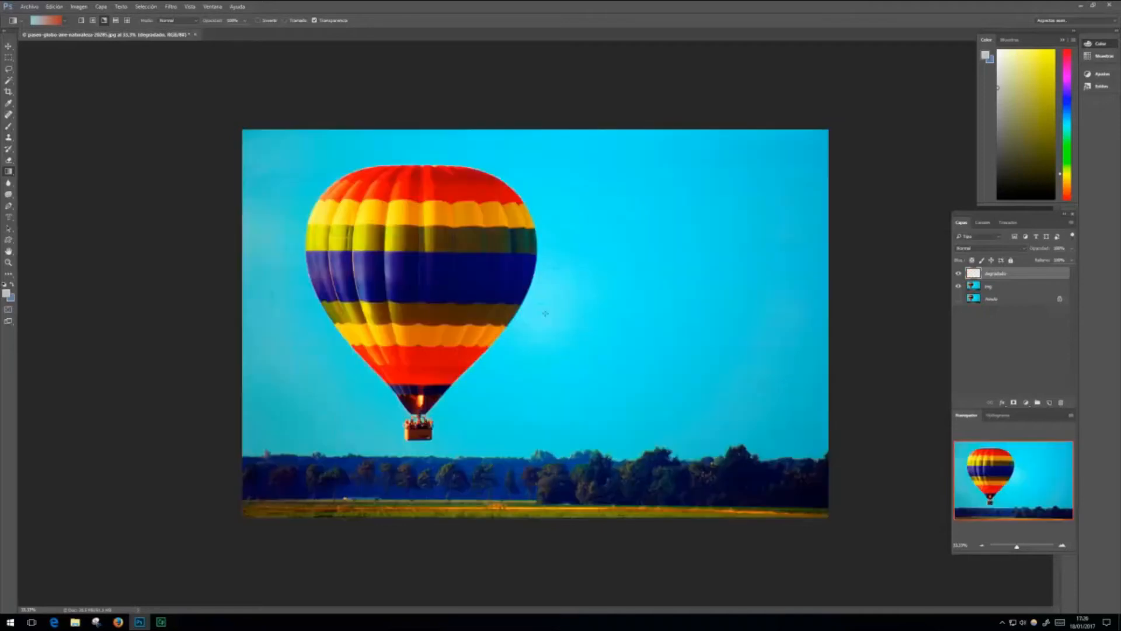
# Step: Switch to the reflected gradient style and try it diagonally and vertically at different lengths across the photo, undoing each attempt
pyautogui.click(116, 21)
pyautogui.moveTo(544, 232); pyautogui.dragTo(669, 336)
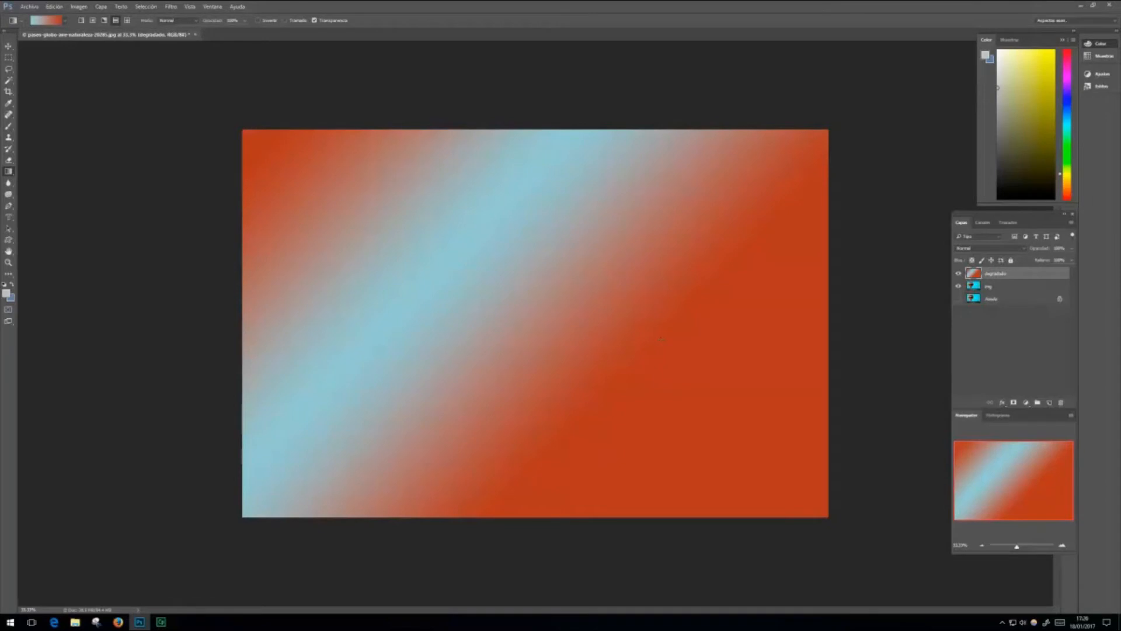
pyautogui.hotkey('ctrl', 'z')
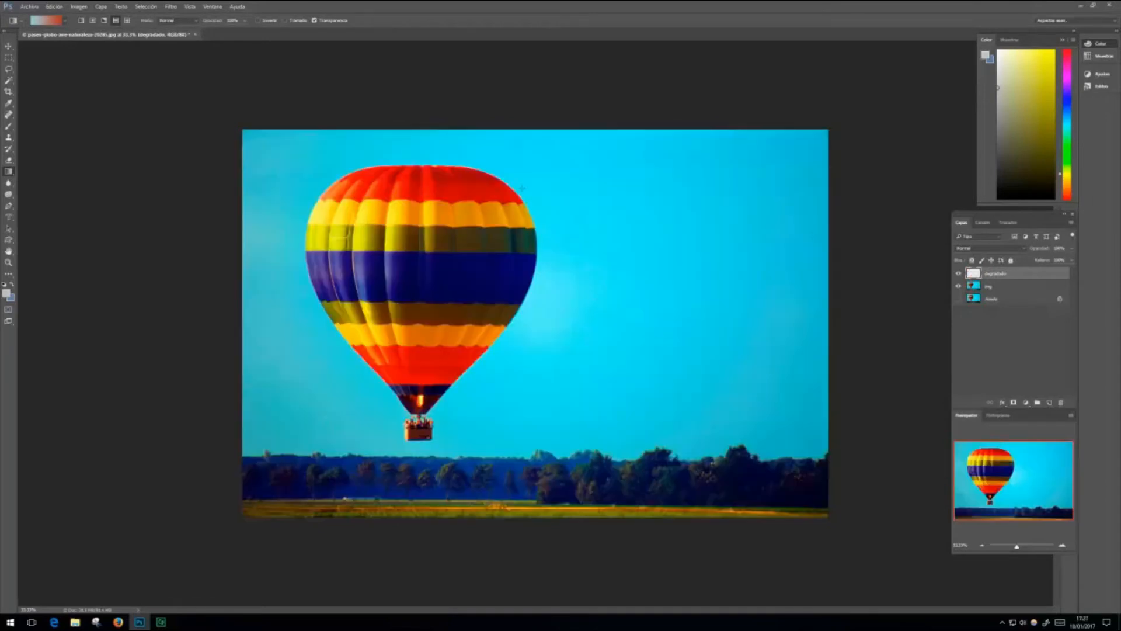
pyautogui.moveTo(546, 155); pyautogui.dragTo(549, 402)
pyautogui.hotkey('ctrl', 'z')
pyautogui.moveTo(555, 196); pyautogui.dragTo(551, 274)
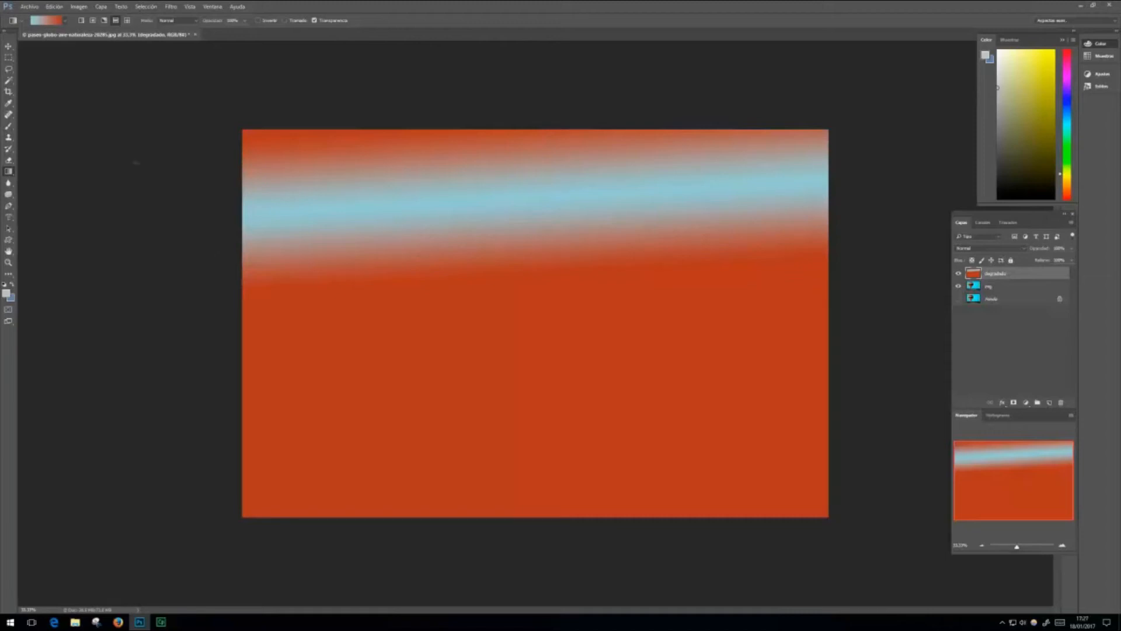
pyautogui.hotkey('ctrl', 'z')
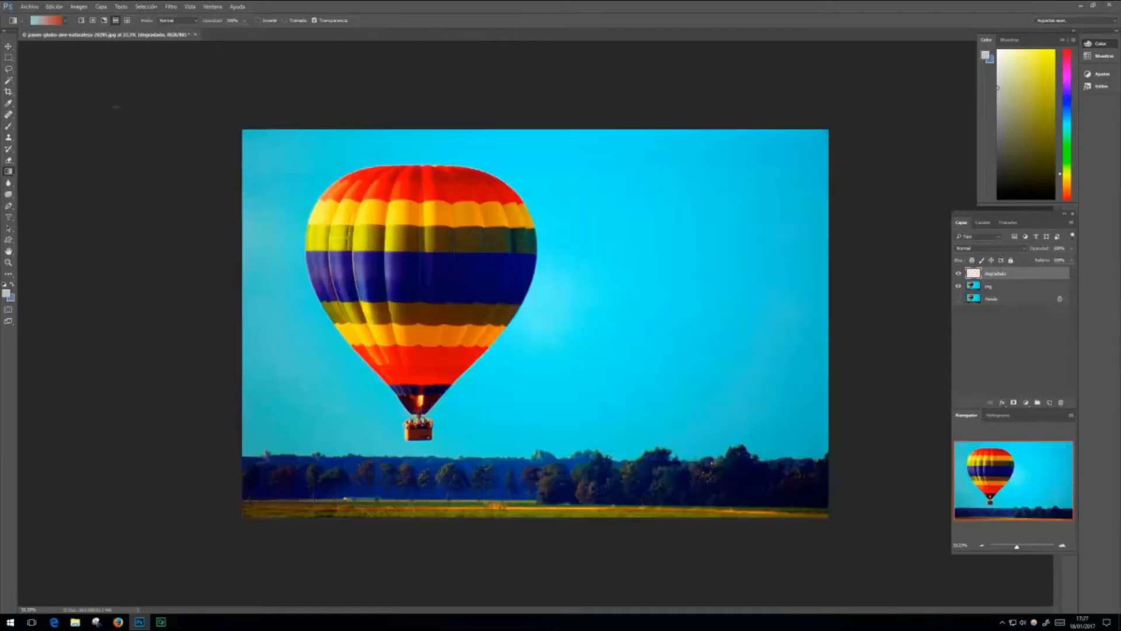
# Step: Switch to the diamond gradient style, try one from the photo's upper centre diagonally downwards, and undo it
pyautogui.click(127, 22)
pyautogui.moveTo(566, 193); pyautogui.dragTo(699, 306)
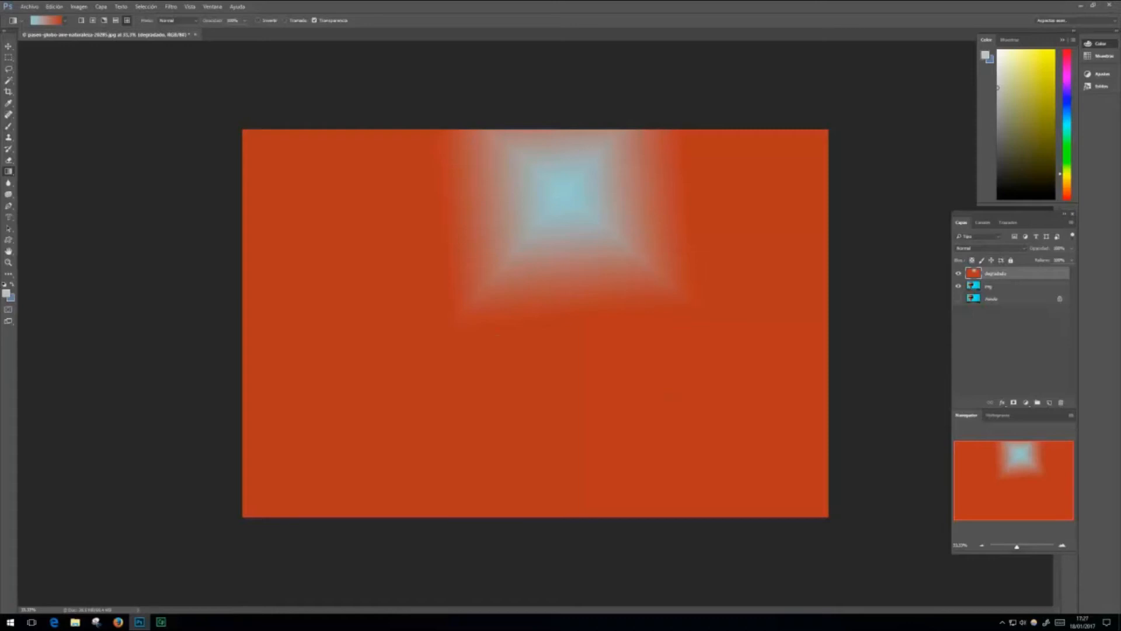
pyautogui.hotkey('ctrl', 'z')
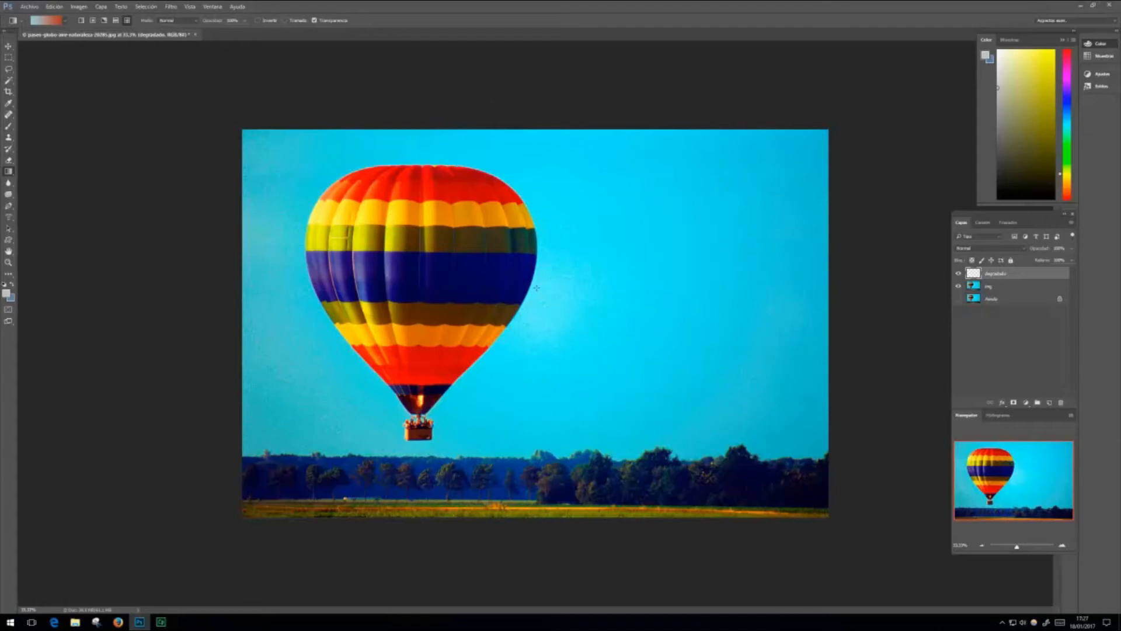
# Step: Try a tiny diamond gradient at the photo's centre and a larger one starting in its upper-right sky, undoing each
pyautogui.moveTo(541, 287); pyautogui.dragTo(543, 289)
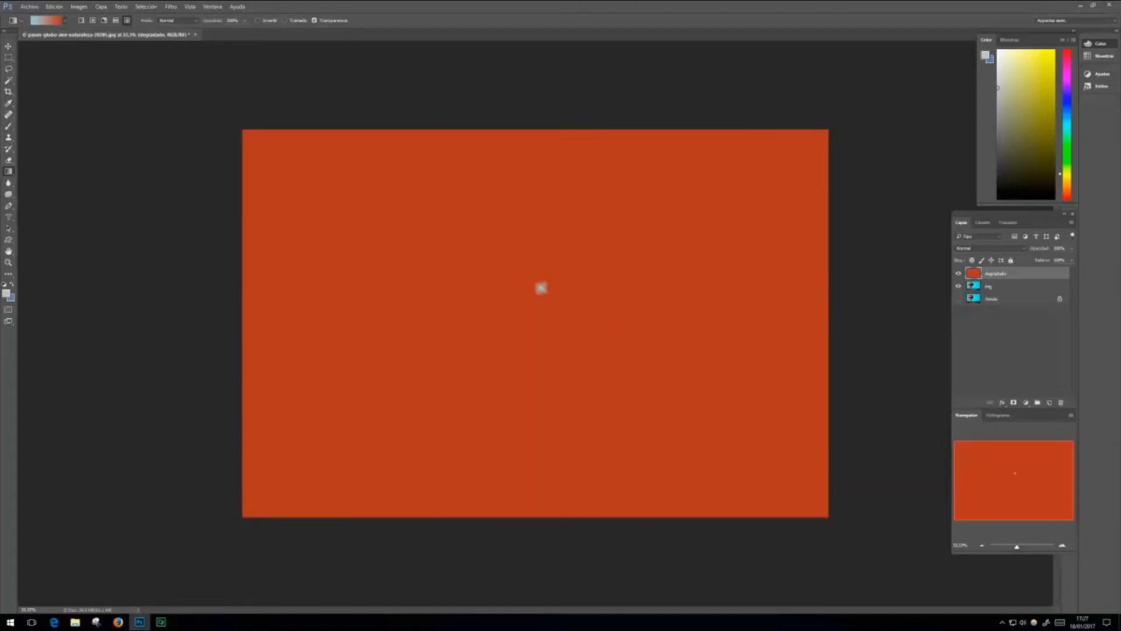
pyautogui.hotkey('ctrl', 'z')
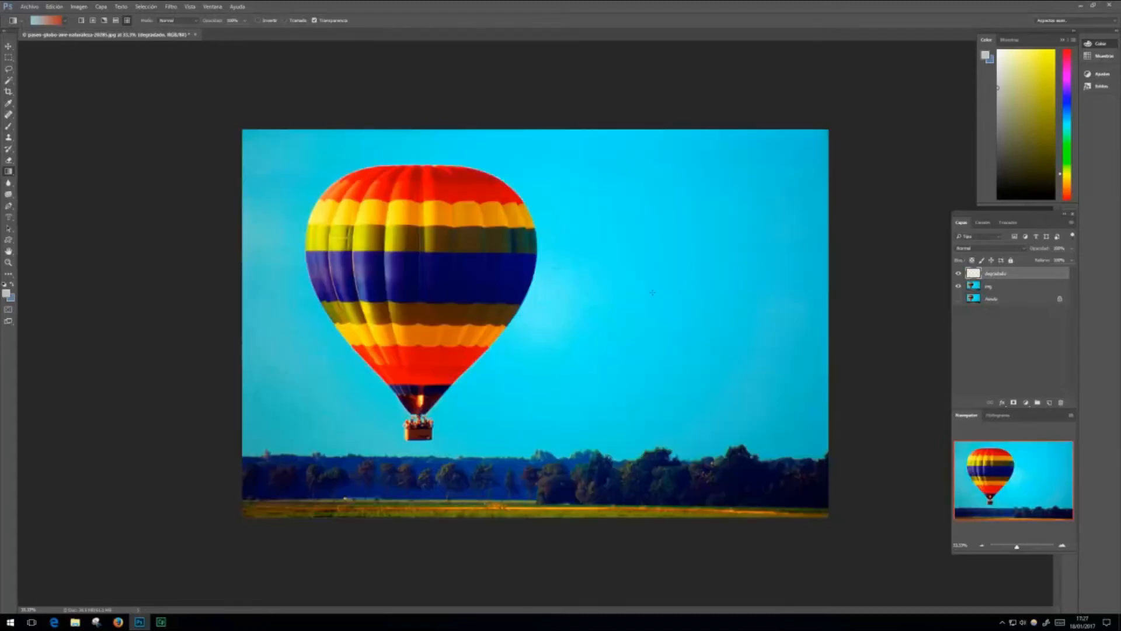
pyautogui.moveTo(746, 203); pyautogui.dragTo(659, 279)
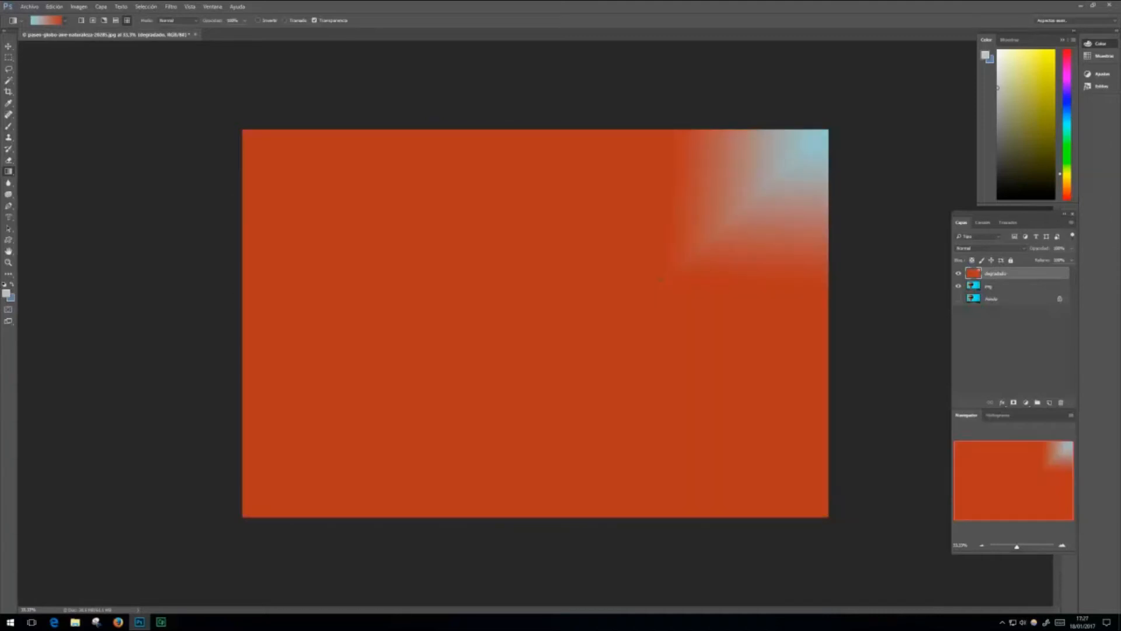
pyautogui.hotkey('ctrl', 'z')
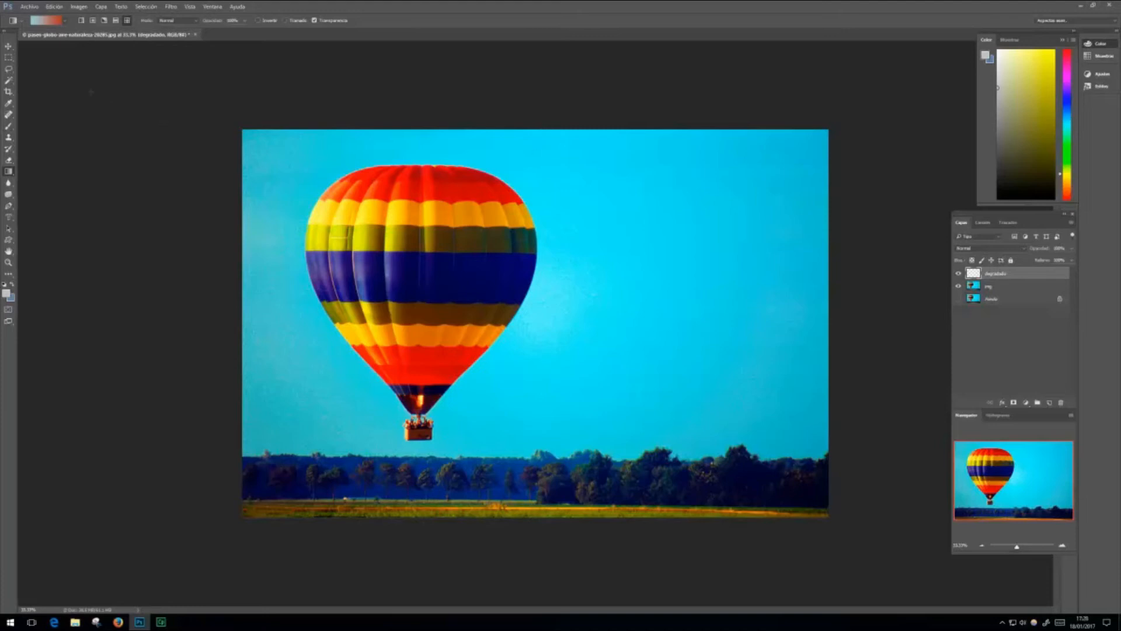
# Step: Recolour the gradient's red-orange end stop to a lighter salmon orange and switch to the linear gradient style
pyautogui.click(61, 21)
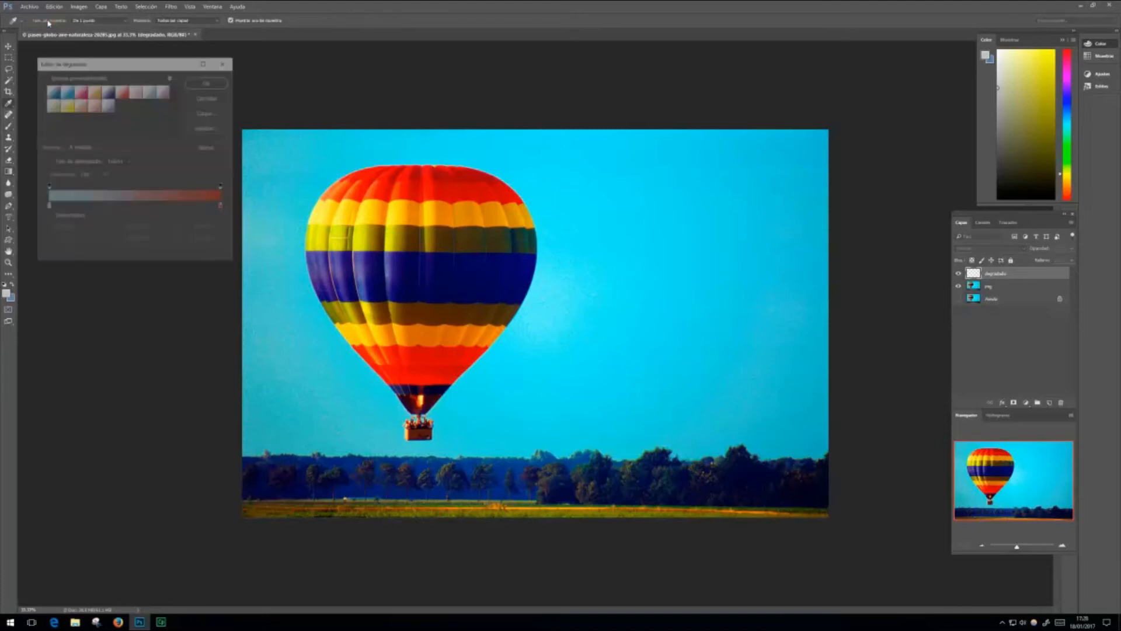
pyautogui.click(222, 207)
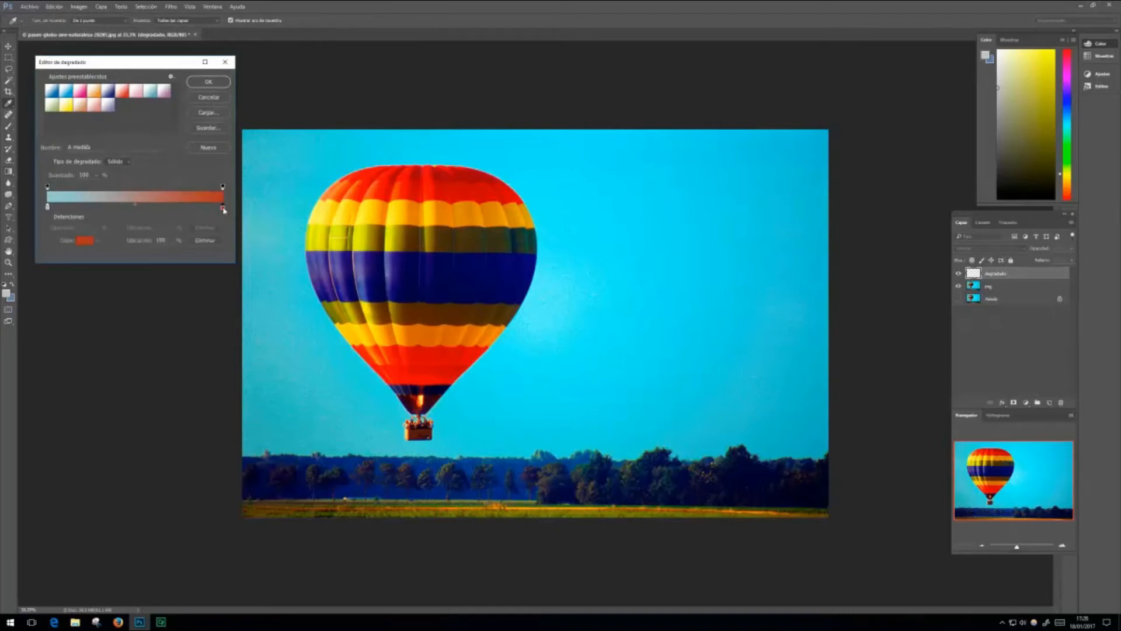
pyautogui.click(85, 240)
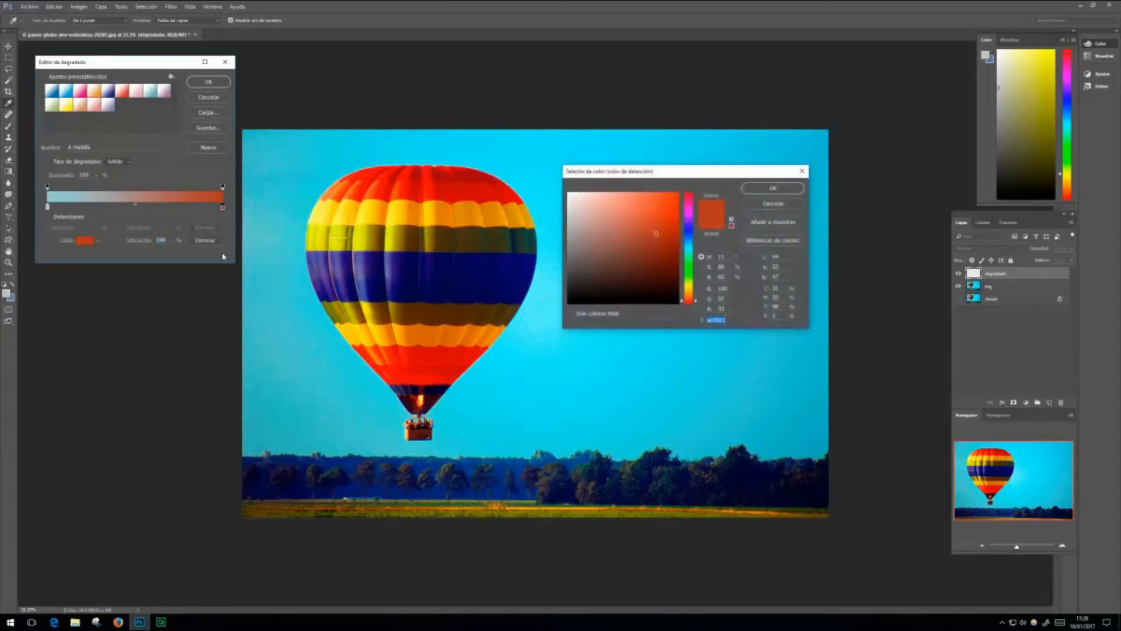
pyautogui.click(622, 222)
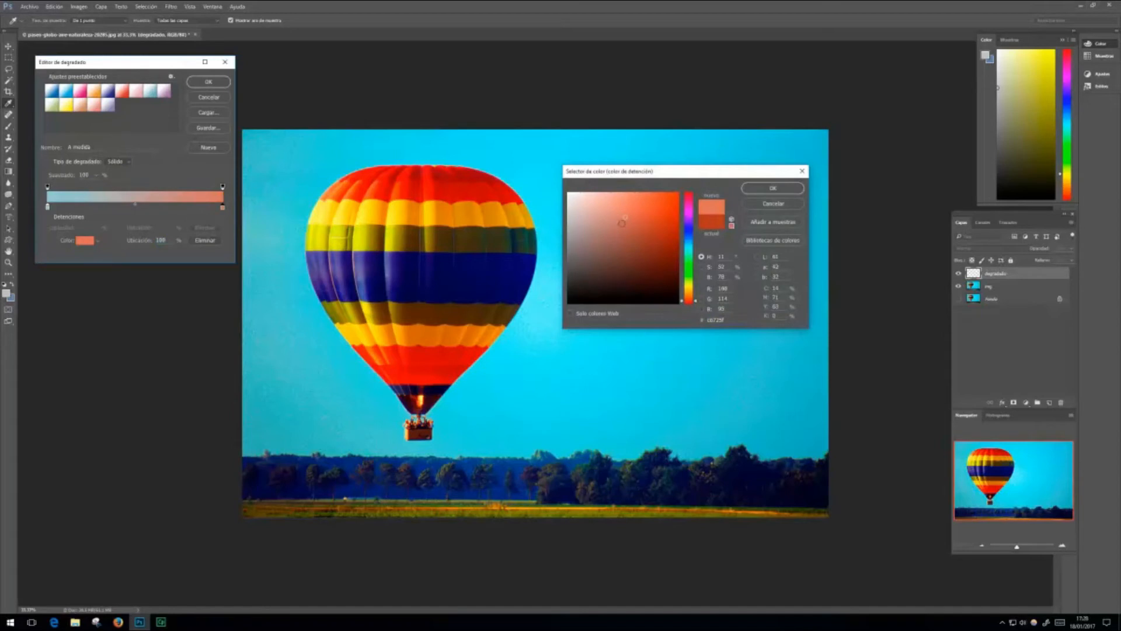
pyautogui.click(773, 188)
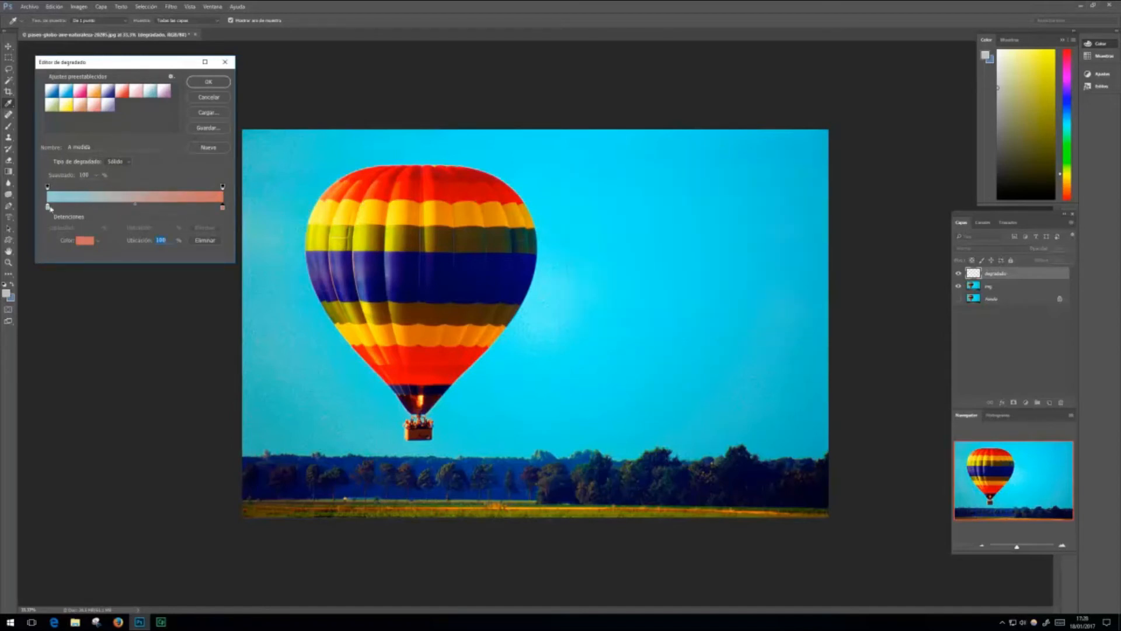
pyautogui.click(207, 81)
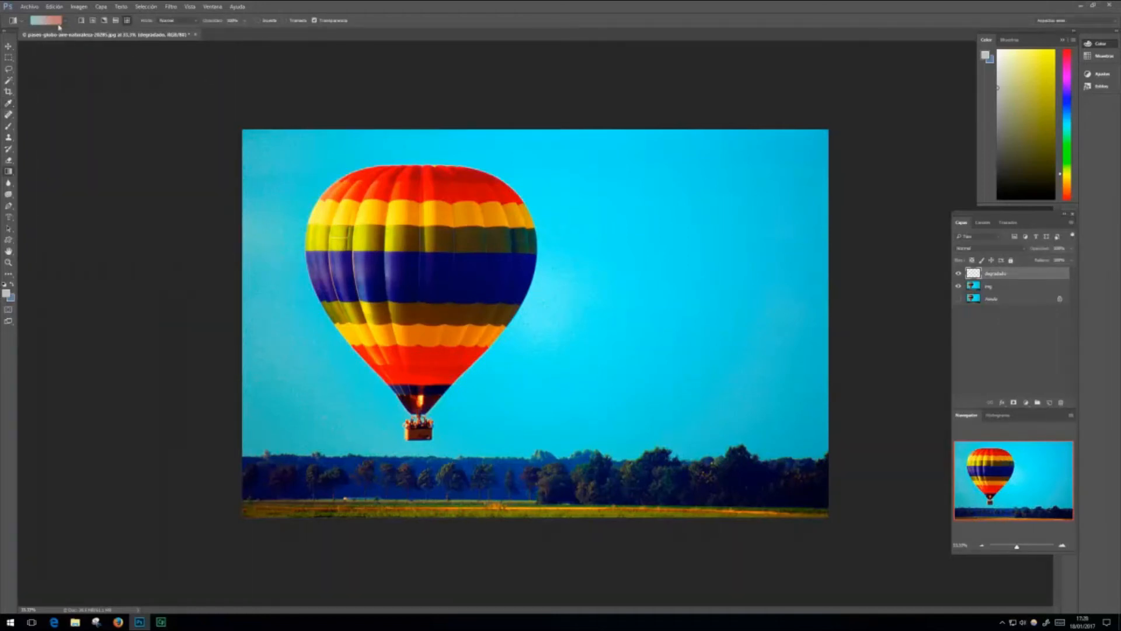
pyautogui.click(81, 21)
# Step: Lower the gradient opacity to about 40%, try a linear gradient straight down the photo, and undo it
pyautogui.click(246, 22)
pyautogui.moveTo(222, 32); pyautogui.dragTo(220, 31)
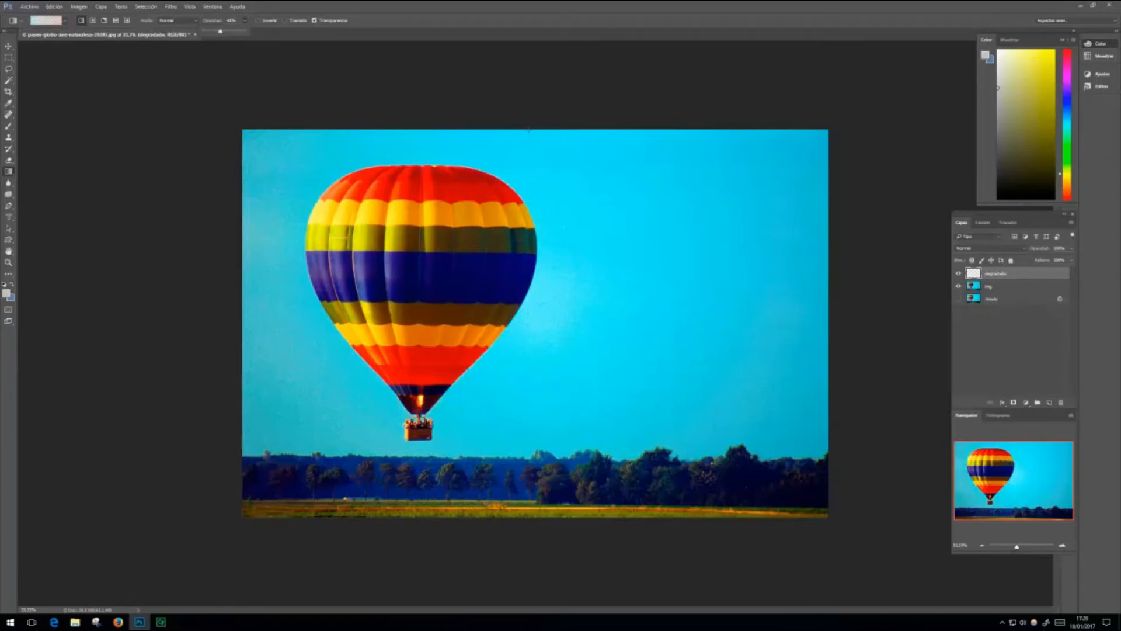
pyautogui.moveTo(528, 130); pyautogui.dragTo(529, 140)
pyautogui.moveTo(528, 188); pyautogui.dragTo(526, 455)
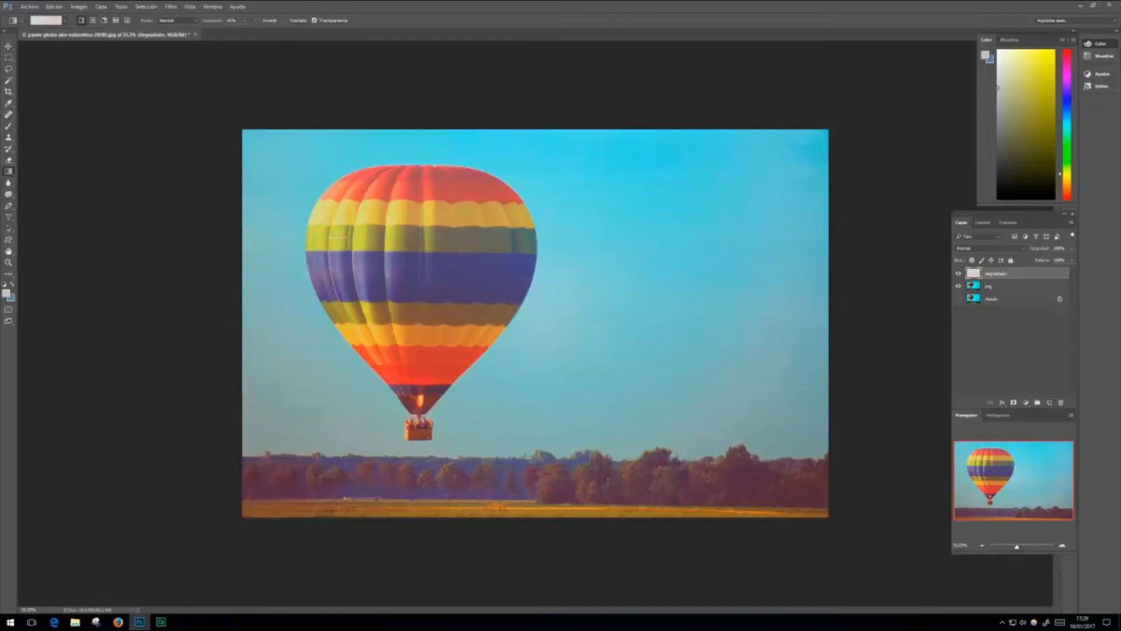
pyautogui.hotkey('ctrl', 'z')
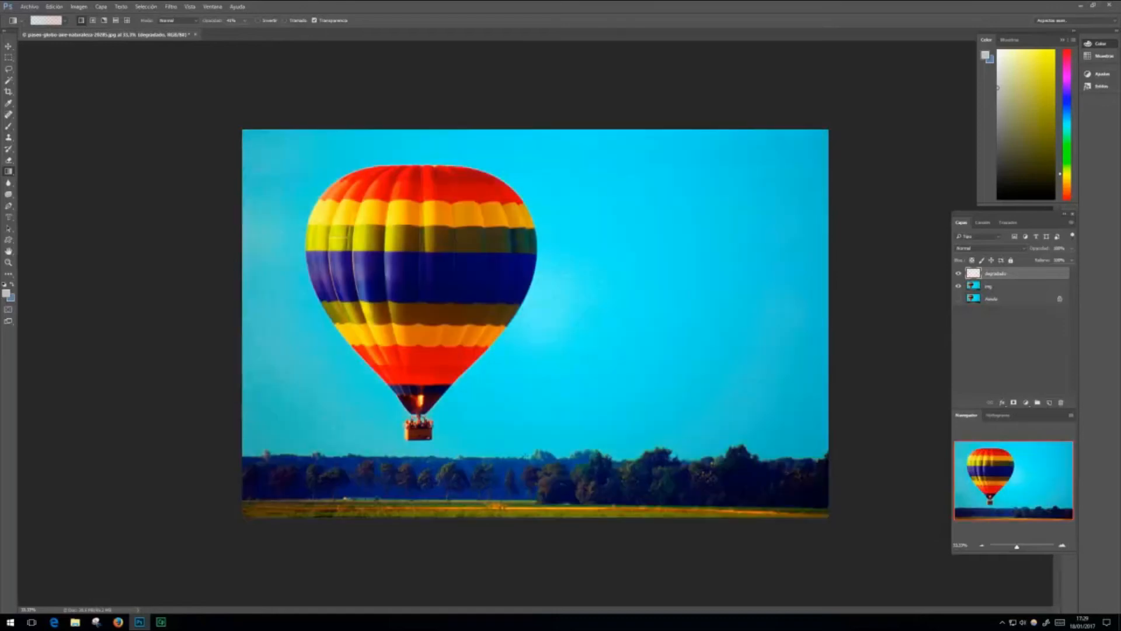
# Step: Set the gradient opacity to 70%, try two overlapping linear gradients downwards from the photo's upper edge, and undo both
pyautogui.click(245, 21)
pyautogui.moveTo(247, 33); pyautogui.dragTo(256, 32)
pyautogui.moveTo(523, 126); pyautogui.dragTo(524, 434)
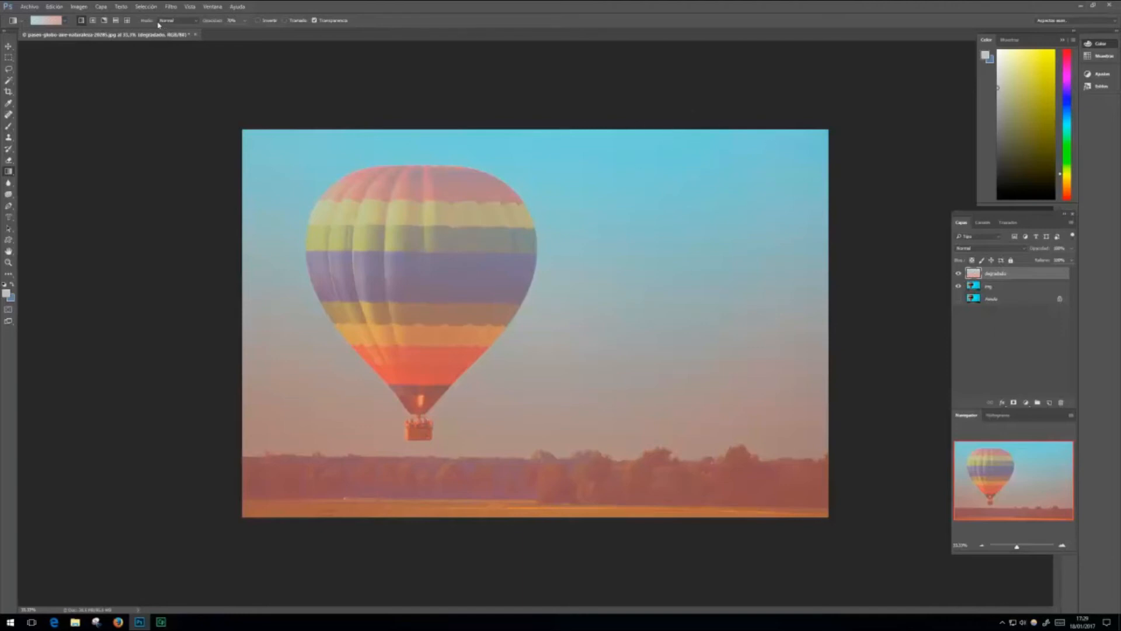
pyautogui.moveTo(510, 133); pyautogui.dragTo(527, 419)
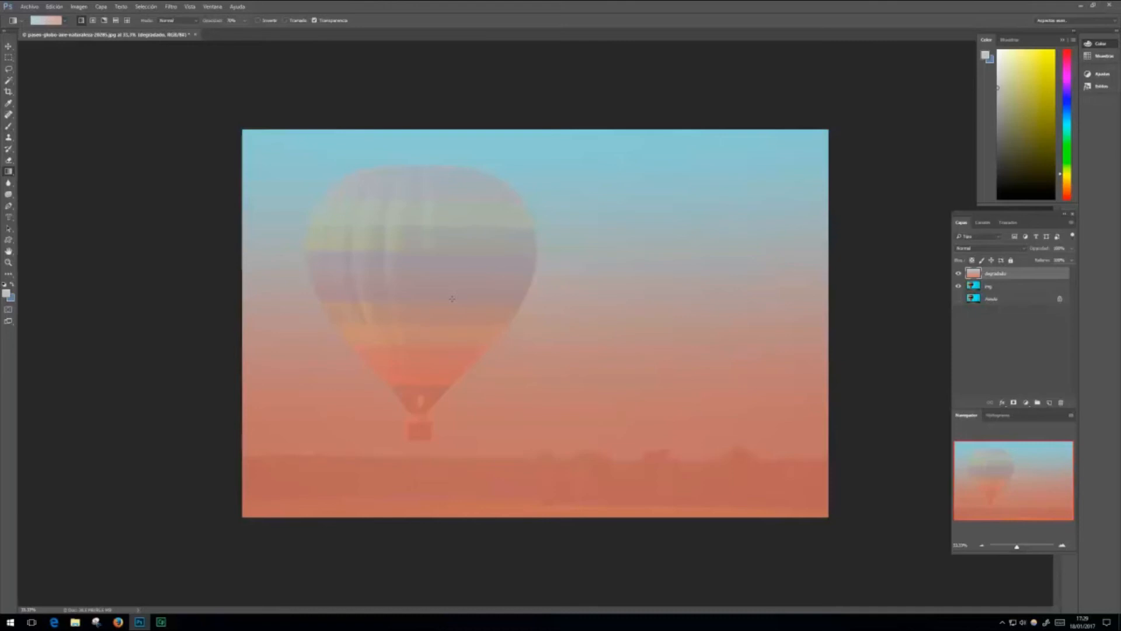
pyautogui.hotkey('ctrl', 'z')
pyautogui.hotkey('ctrl', 'alt', 'z')
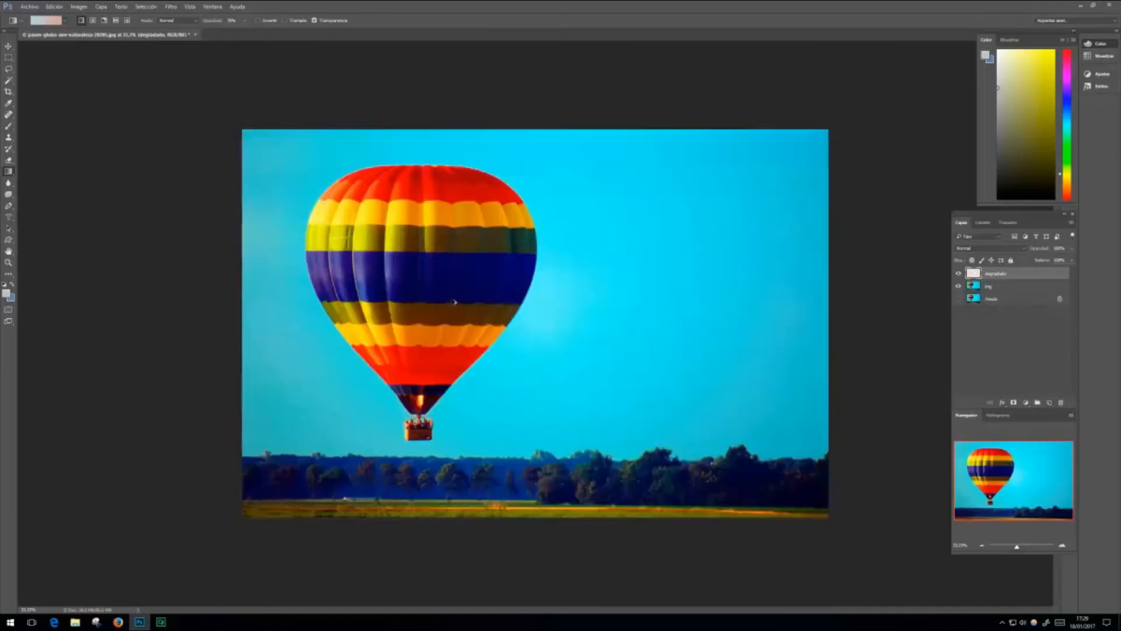
# Step: Set the gradient opacity to 80% and apply a vertical linear gradient from the photo's upper edge to just above the treeline
pyautogui.click(244, 20)
pyautogui.moveTo(244, 33); pyautogui.dragTo(250, 33)
pyautogui.moveTo(526, 126); pyautogui.dragTo(523, 436)
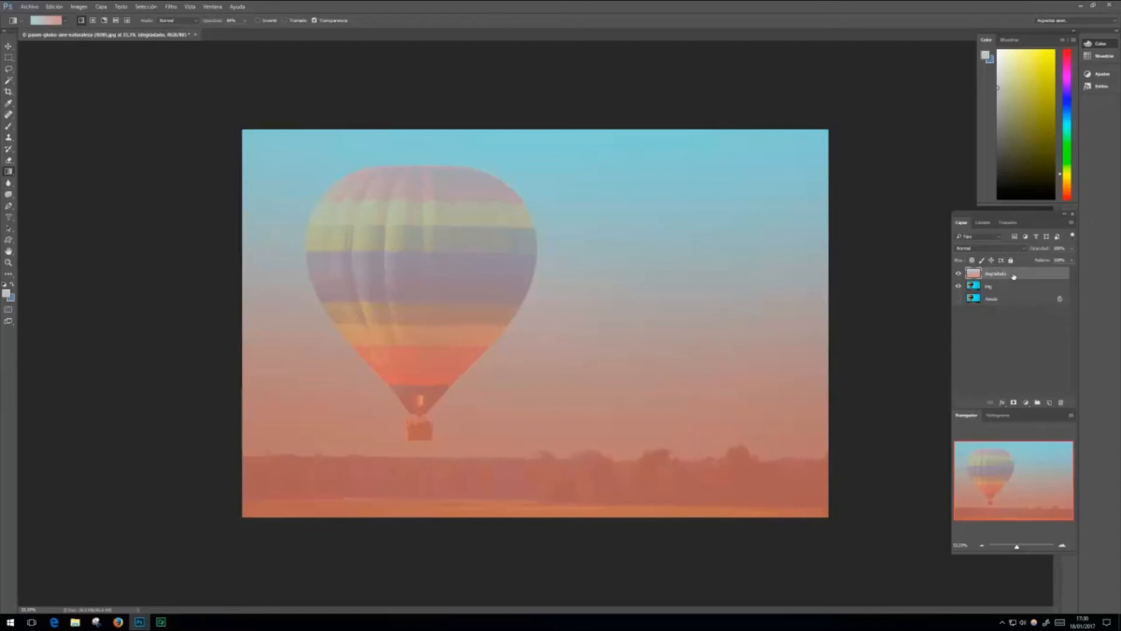
# Step: Toggle the gradient layer's visibility, try placing it below the img layer, and restore the original layer order
pyautogui.click(959, 273)
pyautogui.click(958, 273)
pyautogui.moveTo(1020, 274); pyautogui.dragTo(1015, 293)
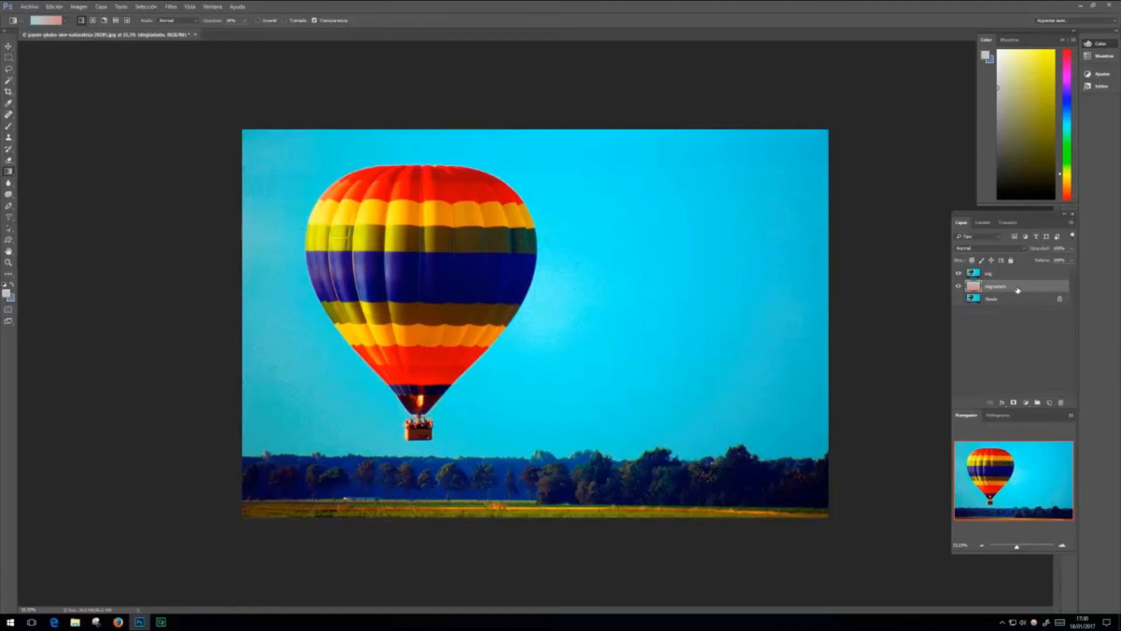
pyautogui.keyDown('shift'); pyautogui.click(1002, 272); pyautogui.keyUp('shift')
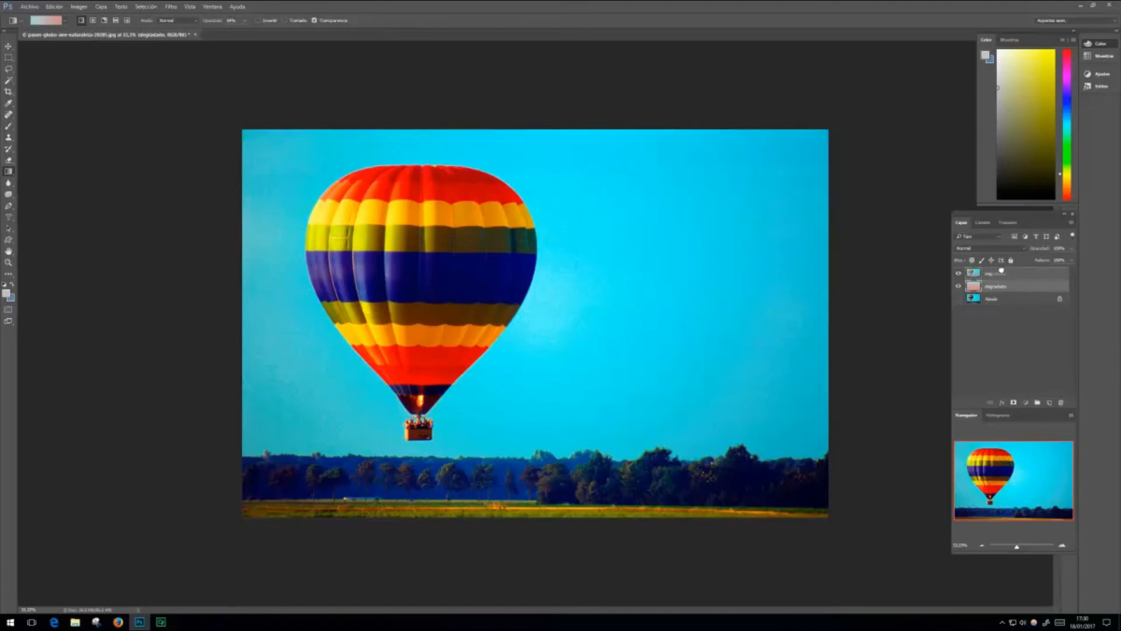
pyautogui.moveTo(1001, 270); pyautogui.dragTo(1002, 273)
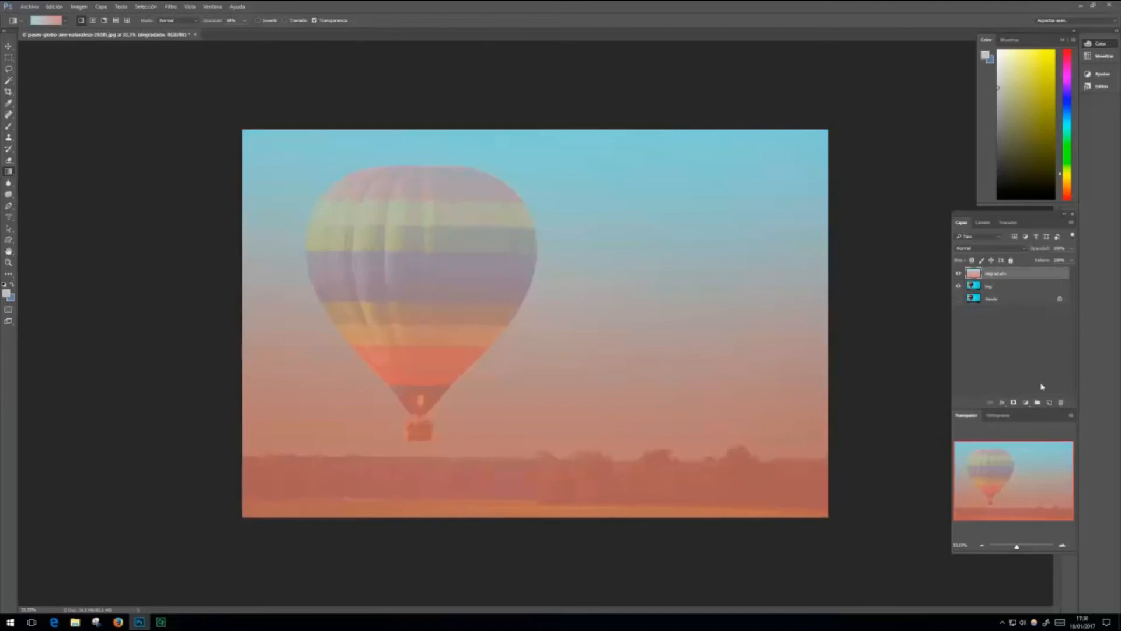
# Step: Add a layer mask to the gradient layer, try a full-opacity black brush stroke on it over the balloon, and undo the stroke
pyautogui.click(1014, 403)
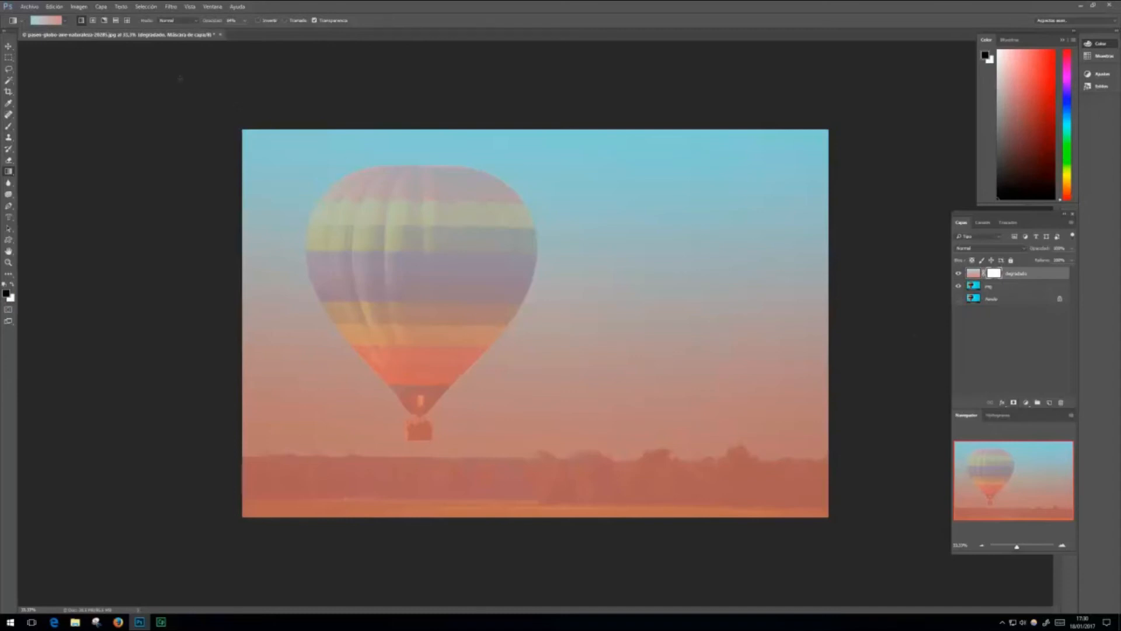
pyautogui.click(9, 126)
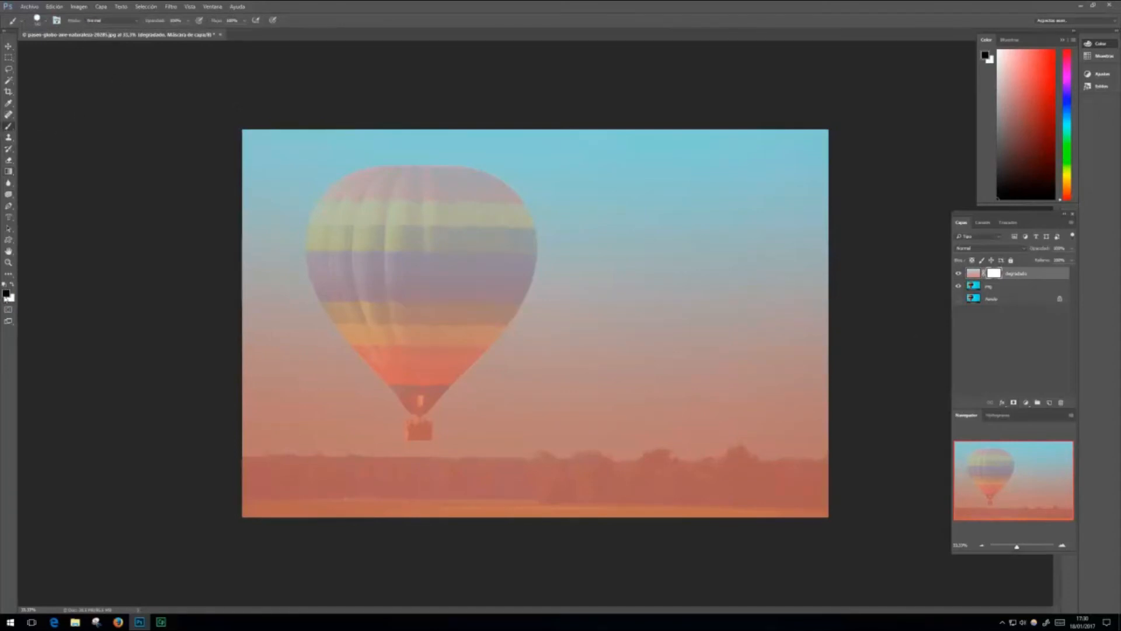
pyautogui.click(45, 21)
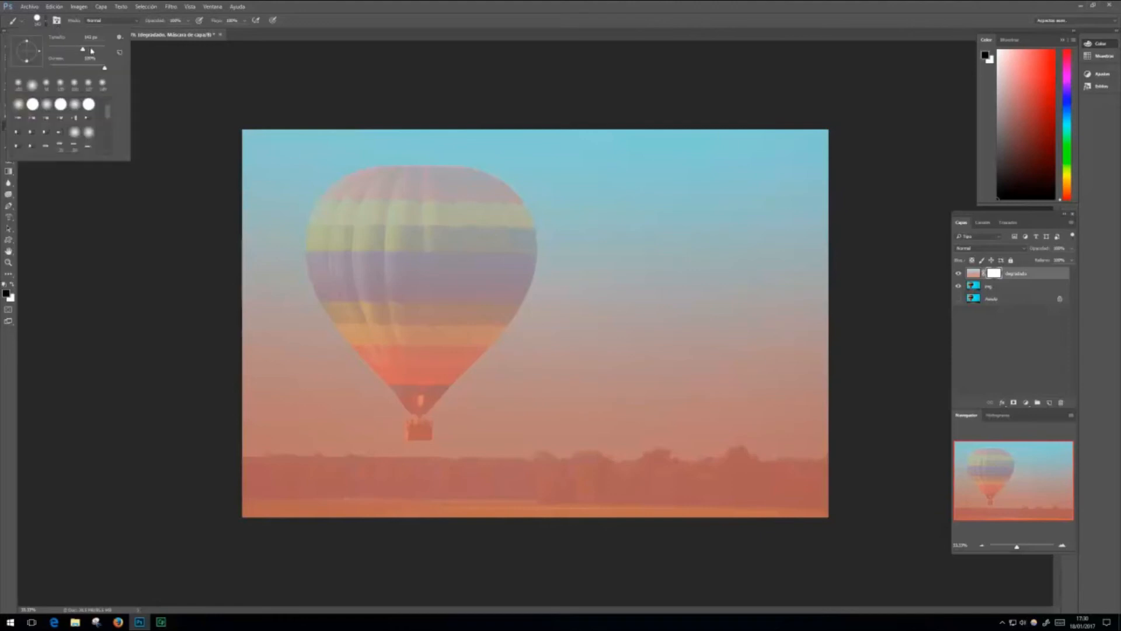
pyautogui.moveTo(444, 224)
pyautogui.mouseDown()
pyautogui.moveTo(420, 262)
pyautogui.moveTo(461, 282)
pyautogui.moveTo(470, 275)
pyautogui.moveTo(465, 213)
pyautogui.moveTo(415, 234)
pyautogui.moveTo(403, 254)
pyautogui.moveTo(417, 239)
pyautogui.moveTo(415, 258)
pyautogui.moveTo(416, 223)
pyautogui.moveTo(397, 225)
pyautogui.moveTo(403, 274)
pyautogui.moveTo(357, 187)
pyautogui.moveTo(374, 274)
pyautogui.moveTo(341, 217)
pyautogui.moveTo(418, 305)
pyautogui.moveTo(494, 292)
pyautogui.moveTo(444, 310)
pyautogui.moveTo(467, 295)
pyautogui.moveTo(403, 344)
pyautogui.moveTo(353, 274)
pyautogui.moveTo(374, 327)
pyautogui.moveTo(411, 320)
pyautogui.mouseUp()
pyautogui.hotkey('ctrl', 'z')
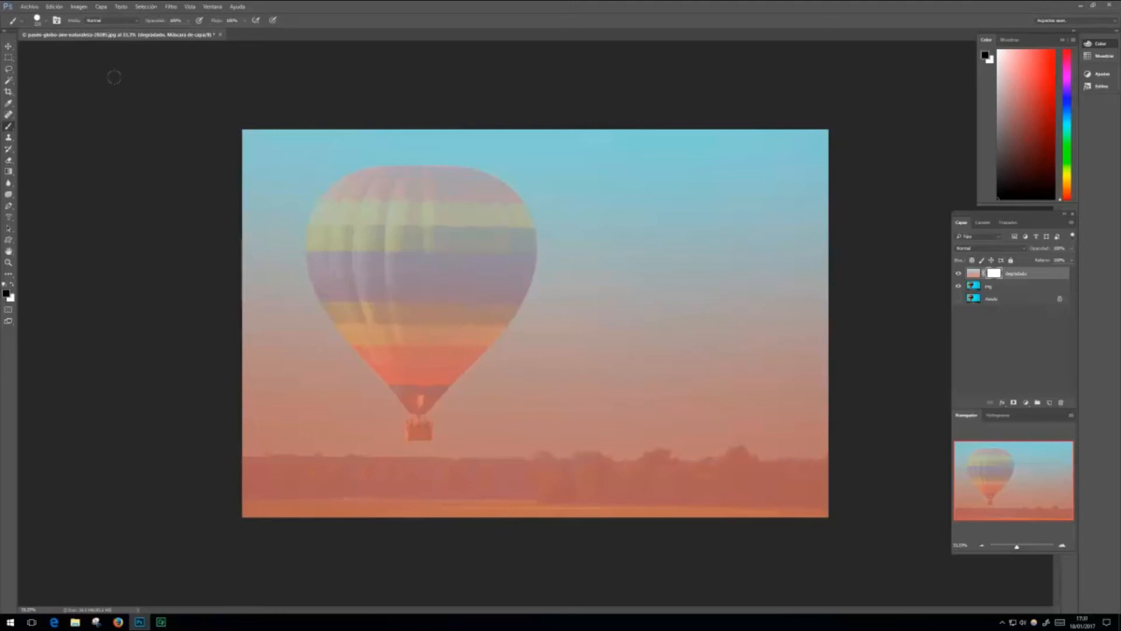
# Step: Reduce the brush opacity slightly and paint black on the mask over the balloon to clear the gradient from it
pyautogui.click(188, 21)
pyautogui.moveTo(192, 33); pyautogui.dragTo(185, 35)
pyautogui.moveTo(424, 210)
pyautogui.mouseDown()
pyautogui.moveTo(387, 273)
pyautogui.moveTo(404, 298)
pyautogui.moveTo(433, 240)
pyautogui.mouseUp()
pyautogui.moveTo(423, 306)
pyautogui.mouseDown()
pyautogui.moveTo(449, 266)
pyautogui.moveTo(430, 216)
pyautogui.moveTo(370, 215)
pyautogui.moveTo(359, 270)
pyautogui.moveTo(391, 317)
pyautogui.moveTo(470, 280)
pyautogui.moveTo(414, 188)
pyautogui.moveTo(458, 206)
pyautogui.moveTo(486, 241)
pyautogui.moveTo(485, 282)
pyautogui.moveTo(441, 329)
pyautogui.moveTo(369, 313)
pyautogui.moveTo(352, 286)
pyautogui.moveTo(351, 224)
pyautogui.moveTo(400, 186)
pyautogui.moveTo(484, 195)
pyautogui.moveTo(510, 238)
pyautogui.moveTo(505, 270)
pyautogui.moveTo(492, 299)
pyautogui.moveTo(427, 359)
pyautogui.moveTo(359, 331)
pyautogui.moveTo(339, 235)
pyautogui.moveTo(365, 196)
pyautogui.mouseUp()
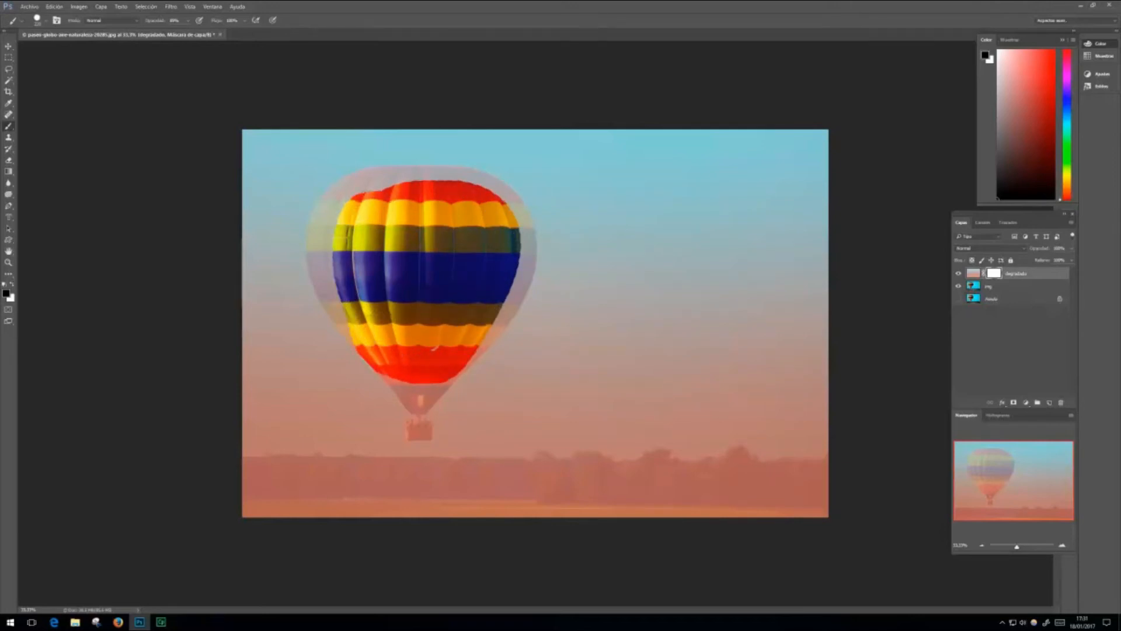
pyautogui.moveTo(373, 324)
pyautogui.mouseDown()
pyautogui.moveTo(338, 293)
pyautogui.moveTo(334, 216)
pyautogui.moveTo(363, 184)
pyautogui.moveTo(325, 197)
pyautogui.moveTo(320, 242)
pyautogui.moveTo(327, 295)
pyautogui.moveTo(350, 320)
pyautogui.mouseUp()
pyautogui.moveTo(369, 188)
pyautogui.mouseDown()
pyautogui.moveTo(470, 180)
pyautogui.moveTo(511, 208)
pyautogui.moveTo(521, 271)
pyautogui.moveTo(456, 377)
pyautogui.moveTo(421, 400)
pyautogui.moveTo(384, 385)
pyautogui.mouseUp()
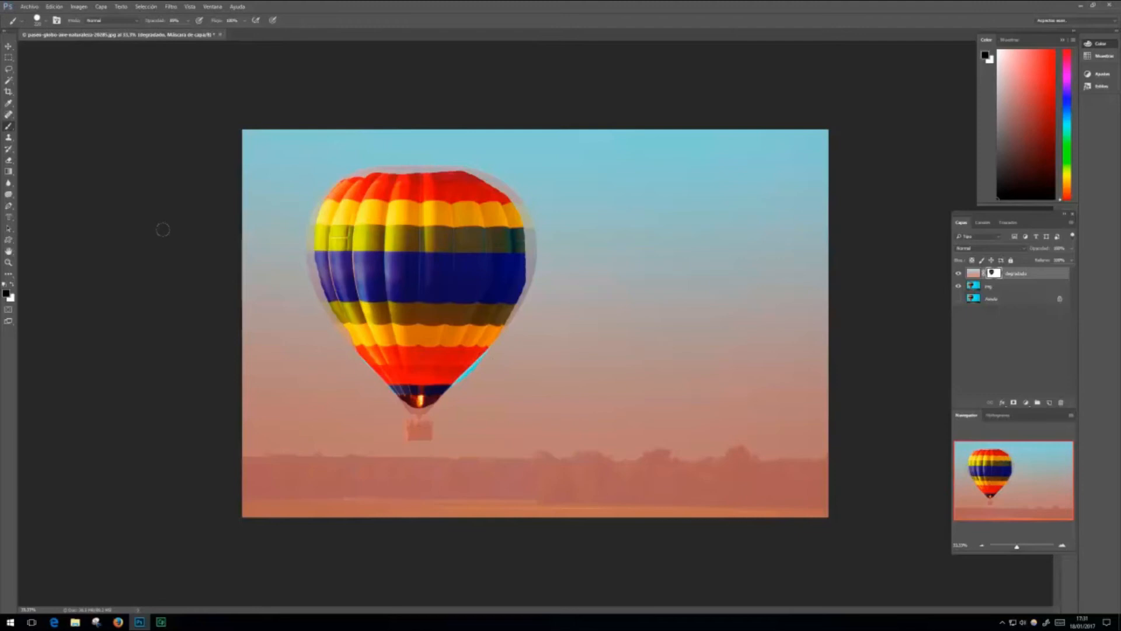
# Step: Paint white on the mask along the balloon's lower-right edge, then reset the mask to solid white and delete it without applying
pyautogui.click(12, 284)
pyautogui.moveTo(501, 341); pyautogui.dragTo(434, 415)
pyautogui.hotkey('alt', 'BackSpace')
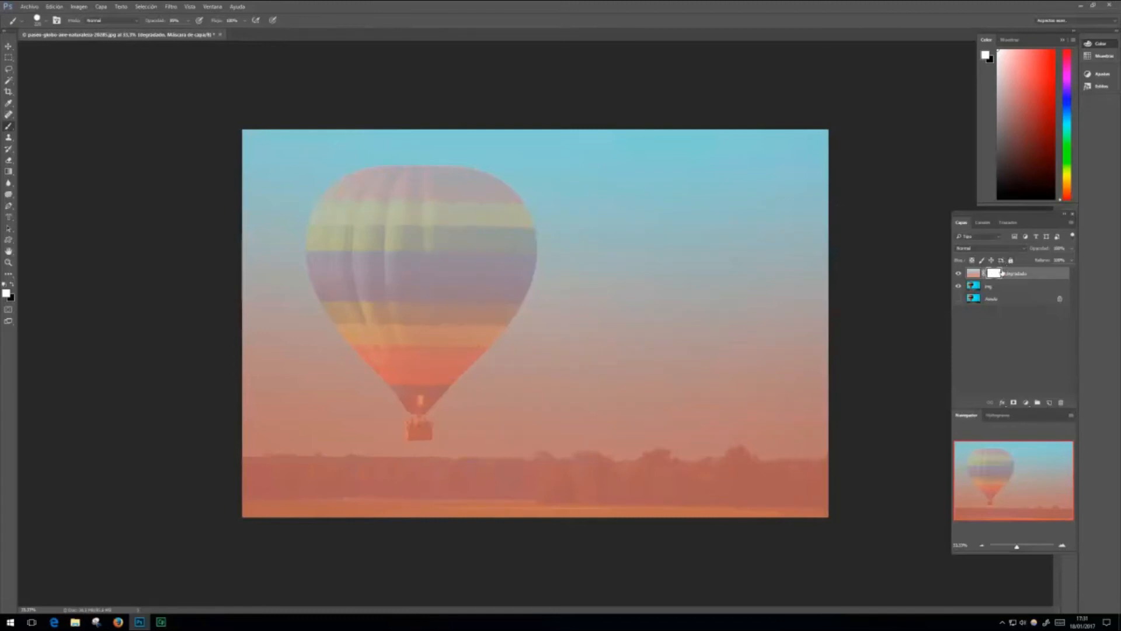
pyautogui.moveTo(996, 274); pyautogui.dragTo(1063, 405)
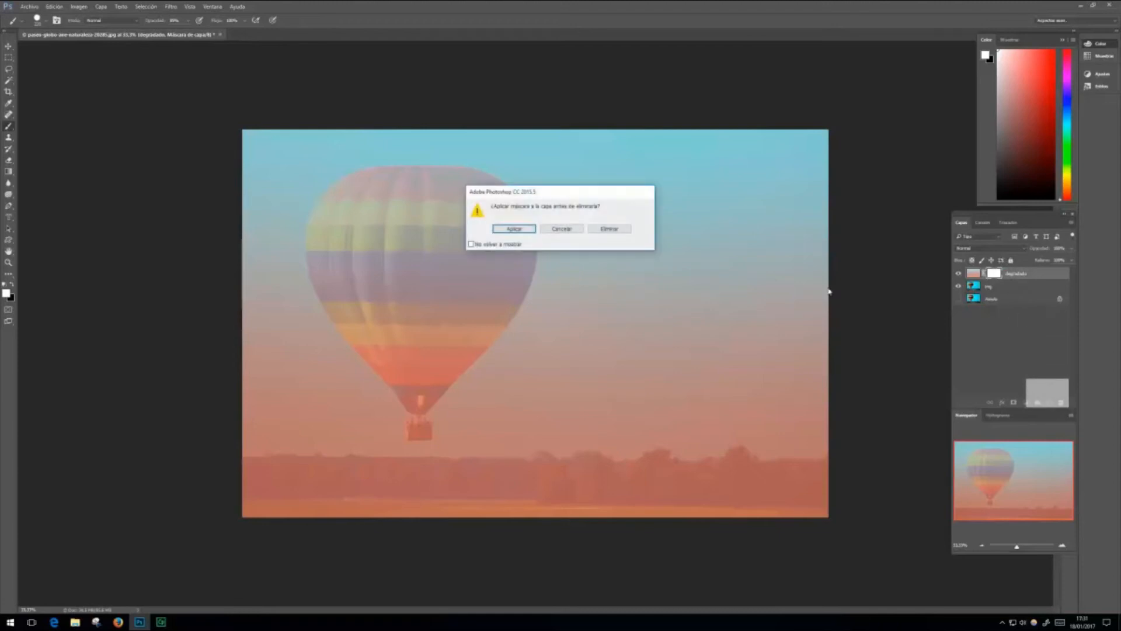
pyautogui.click(606, 228)
# Step: Hide the gradient layer and select the sky on the img layer with the Magic Wand
pyautogui.click(978, 286)
pyautogui.click(958, 273)
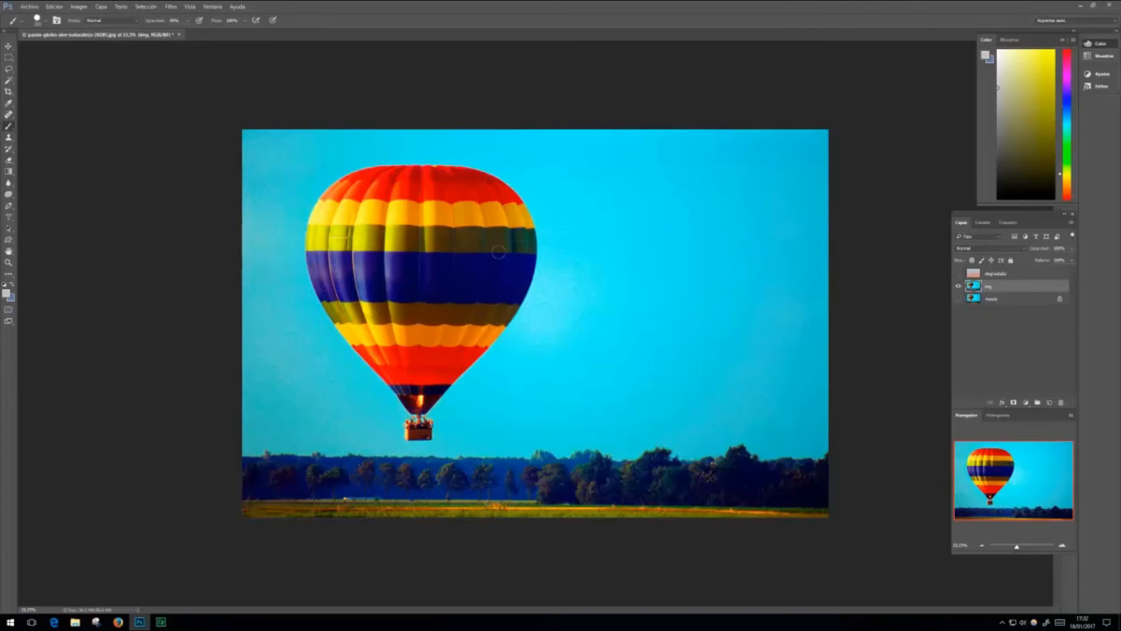
pyautogui.click(9, 81)
pyautogui.click(636, 209)
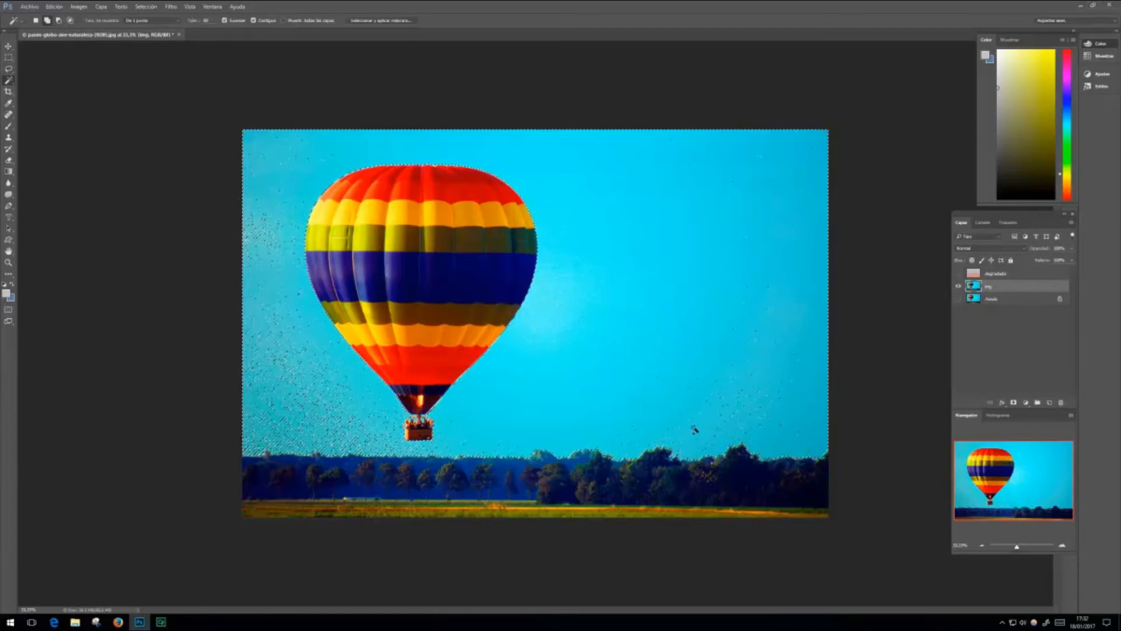
# Step: Add the leftover unselected specks in the sky to the selection with the Lasso and Magic Wand
pyautogui.click(11, 69)
pyautogui.click(9, 80)
pyautogui.click(290, 385)
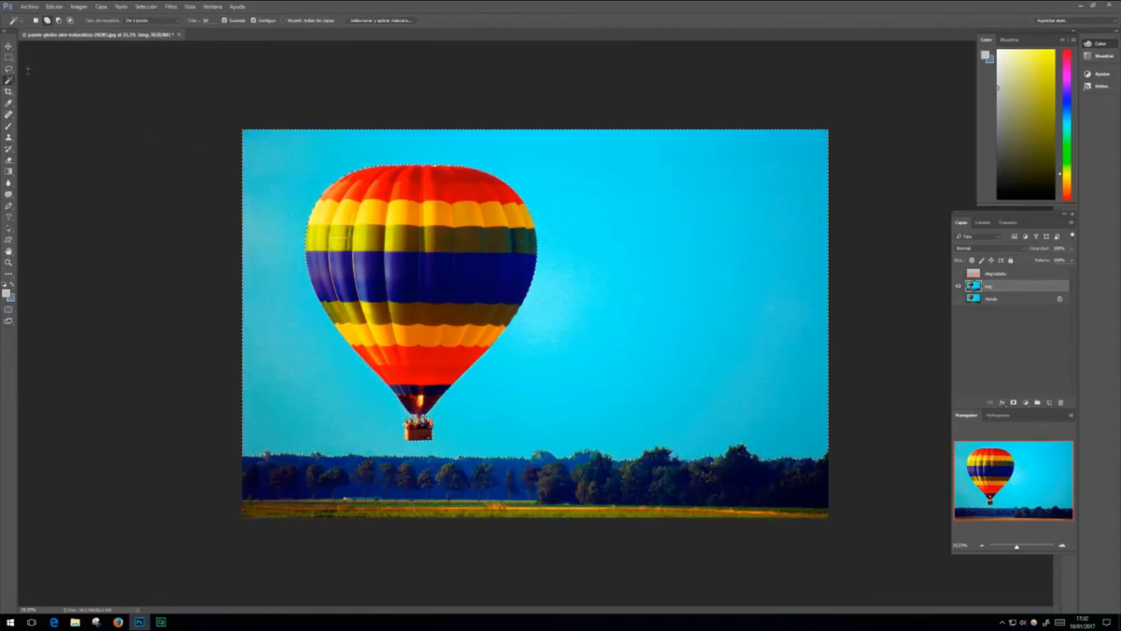
pyautogui.click(9, 69)
pyautogui.moveTo(754, 173)
pyautogui.mouseDown()
pyautogui.moveTo(718, 189)
pyautogui.moveTo(740, 213)
pyautogui.mouseUp()
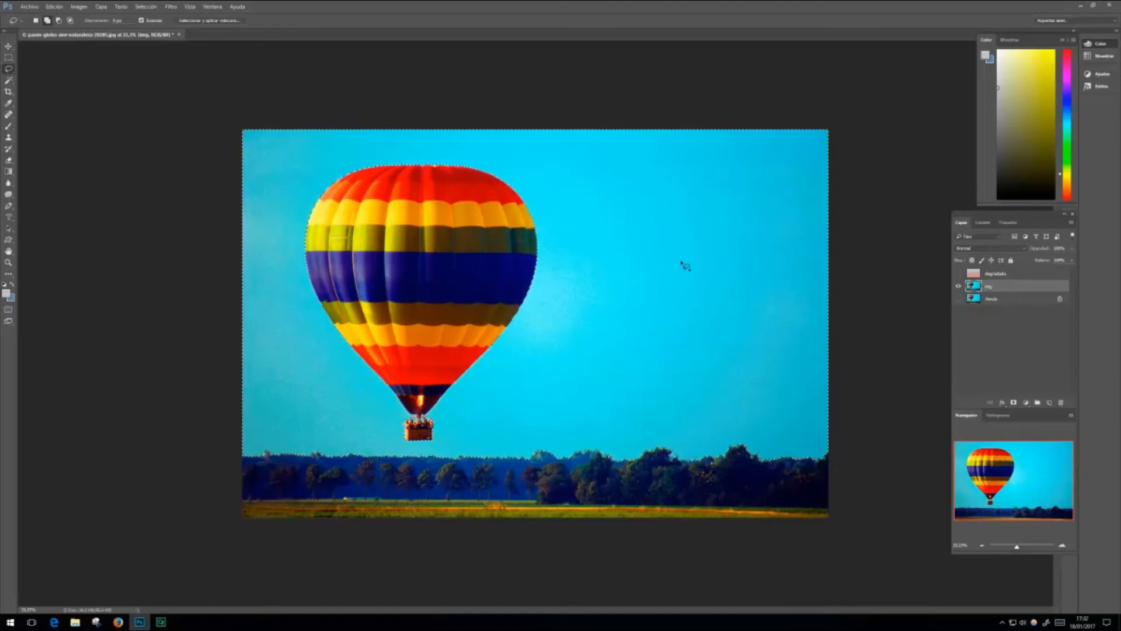
# Step: Show the gradient layer again and add a layer mask to it from the sky selection
pyautogui.click(958, 274)
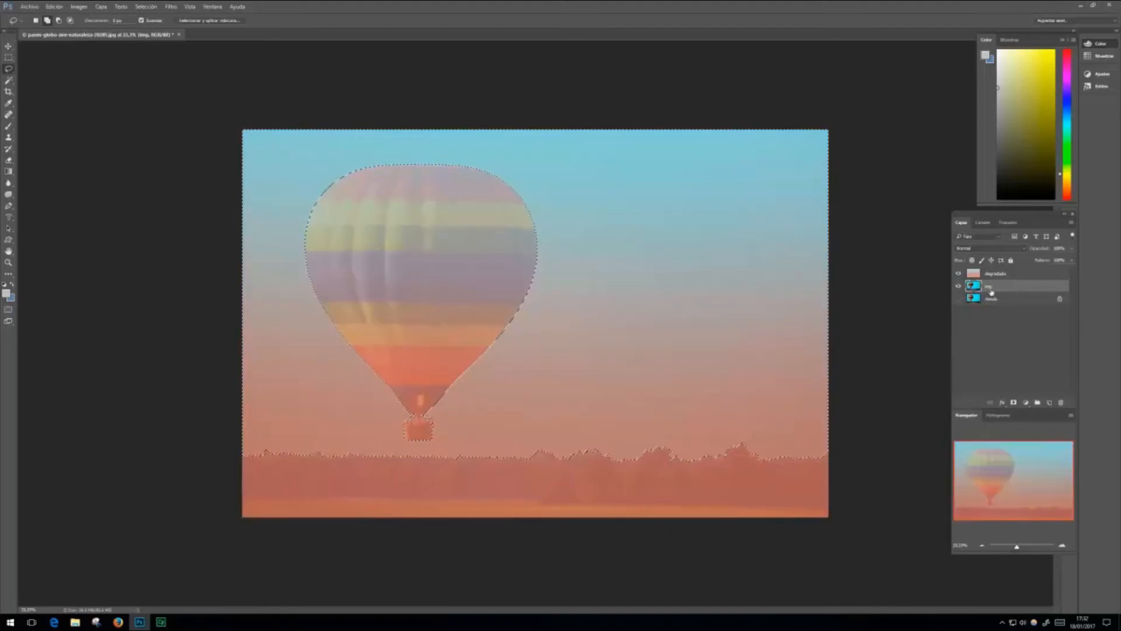
pyautogui.click(1013, 274)
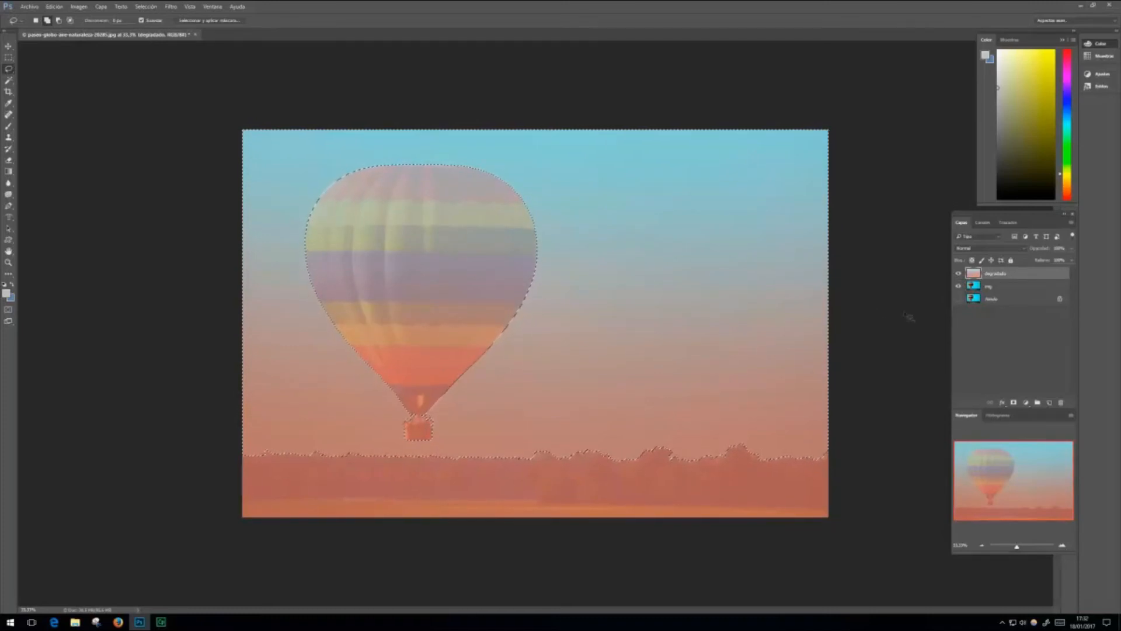
pyautogui.click(1014, 403)
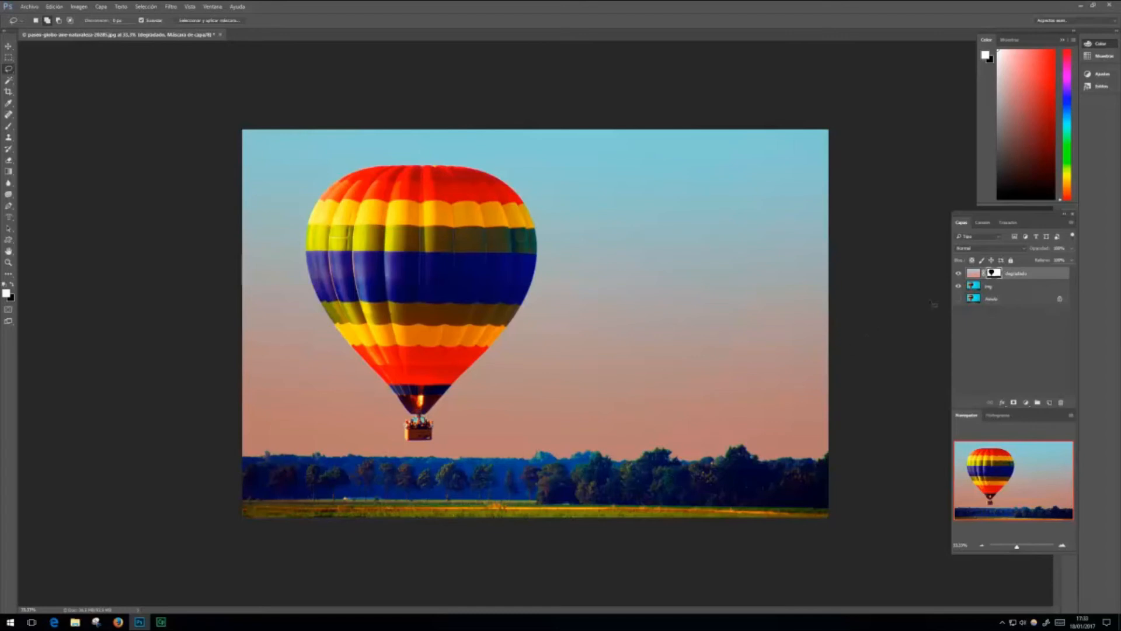
# Step: Soften the upper edge of the treeline on the img layer with the Blur tool
pyautogui.click(973, 286)
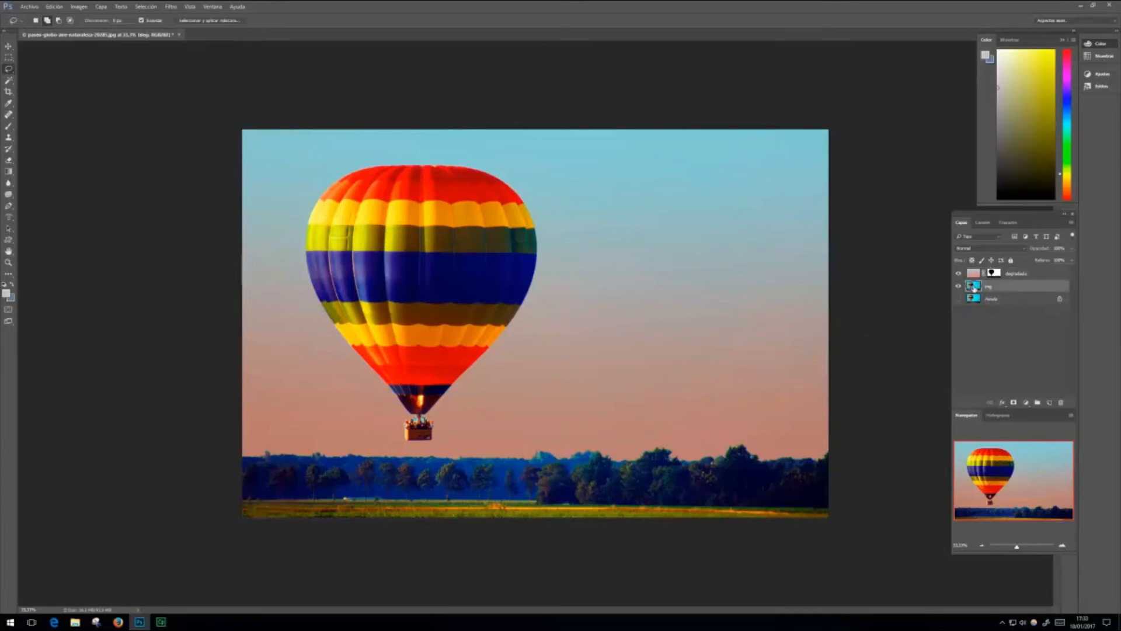
pyautogui.click(8, 183)
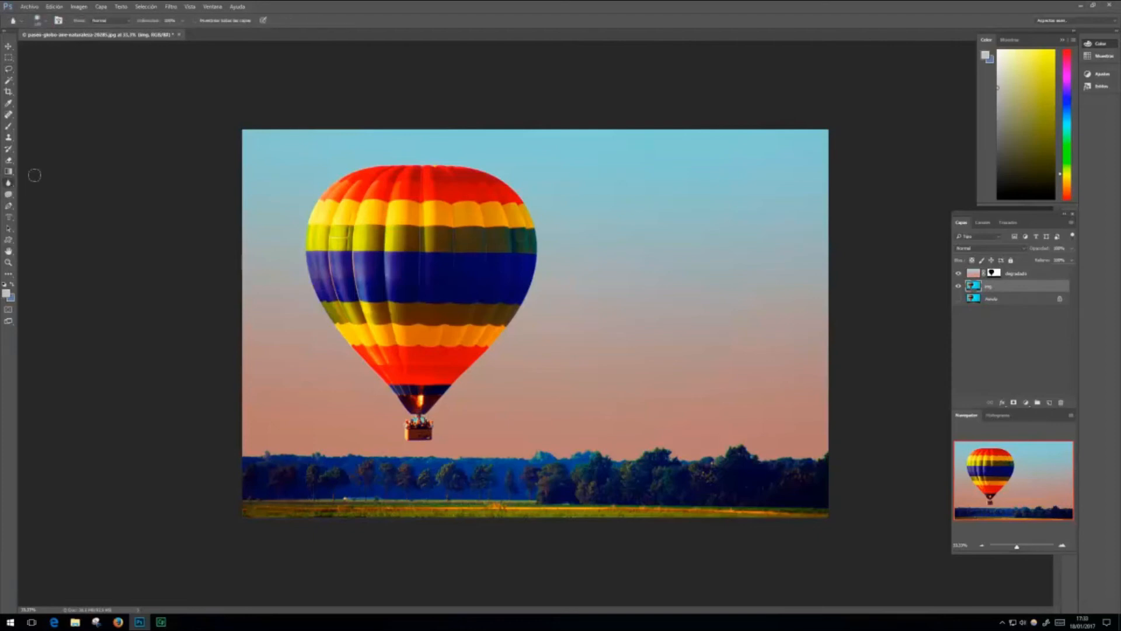
pyautogui.click(38, 21)
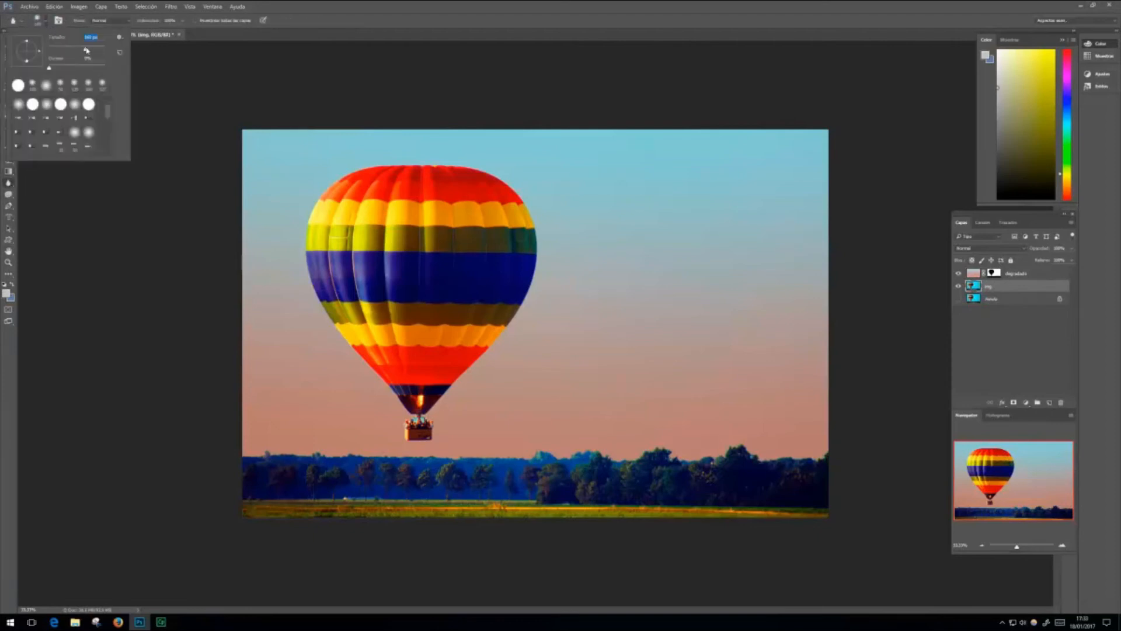
pyautogui.click(262, 453)
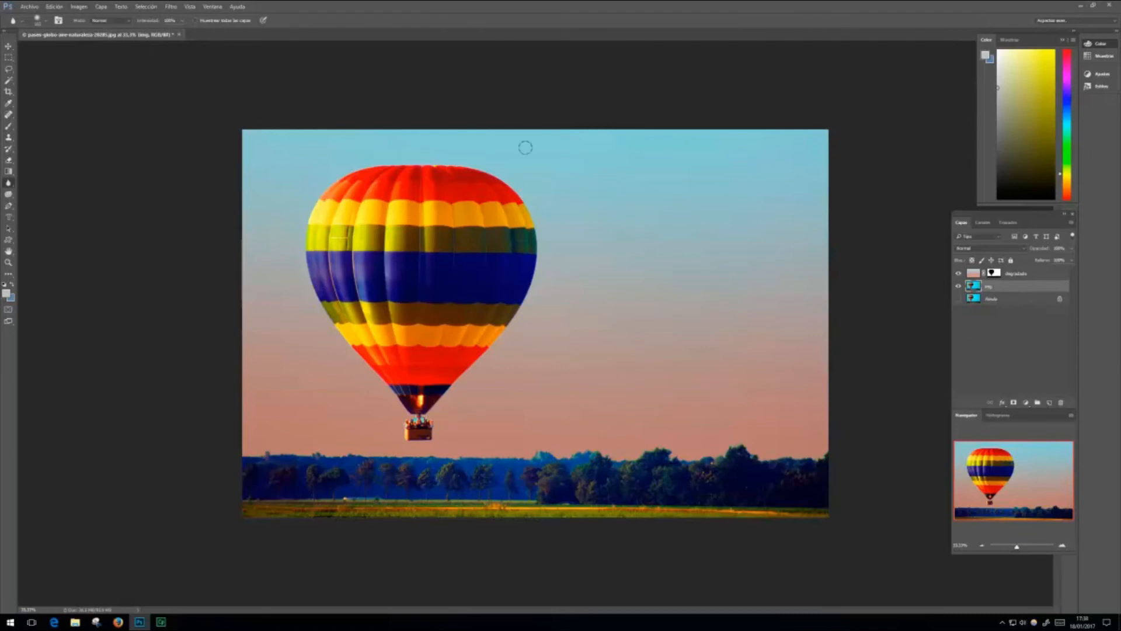
# Step: Apply Color Balance to the img layer's midtones, shifting them toward red at +27 and toward magenta at -28
pyautogui.click(79, 7)
pyautogui.moveTo(100, 31)
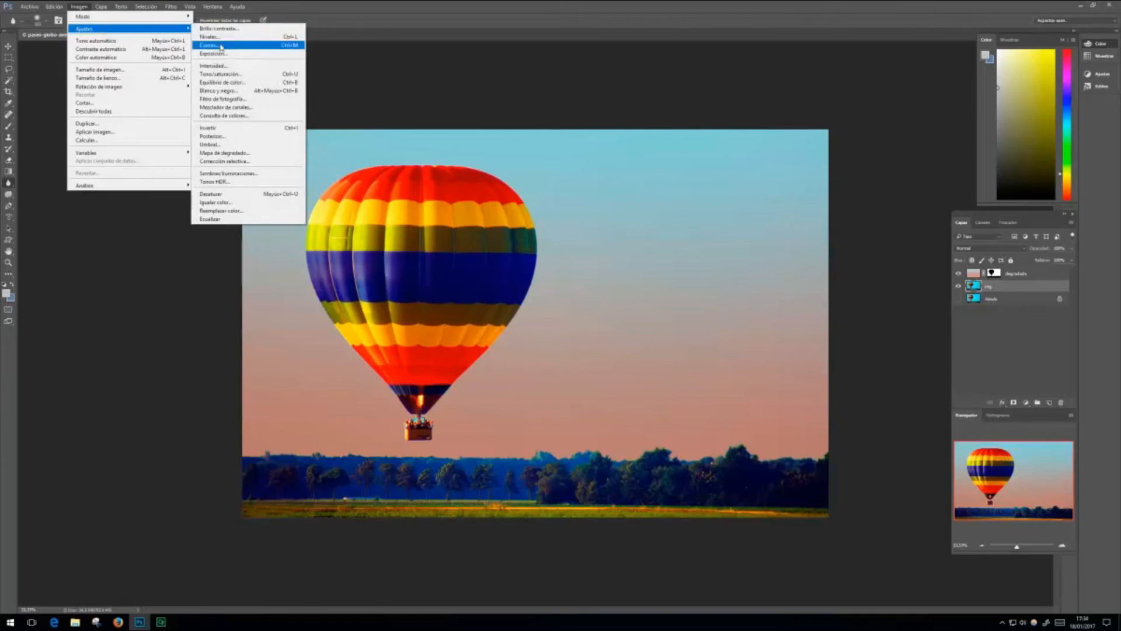
pyautogui.click(229, 82)
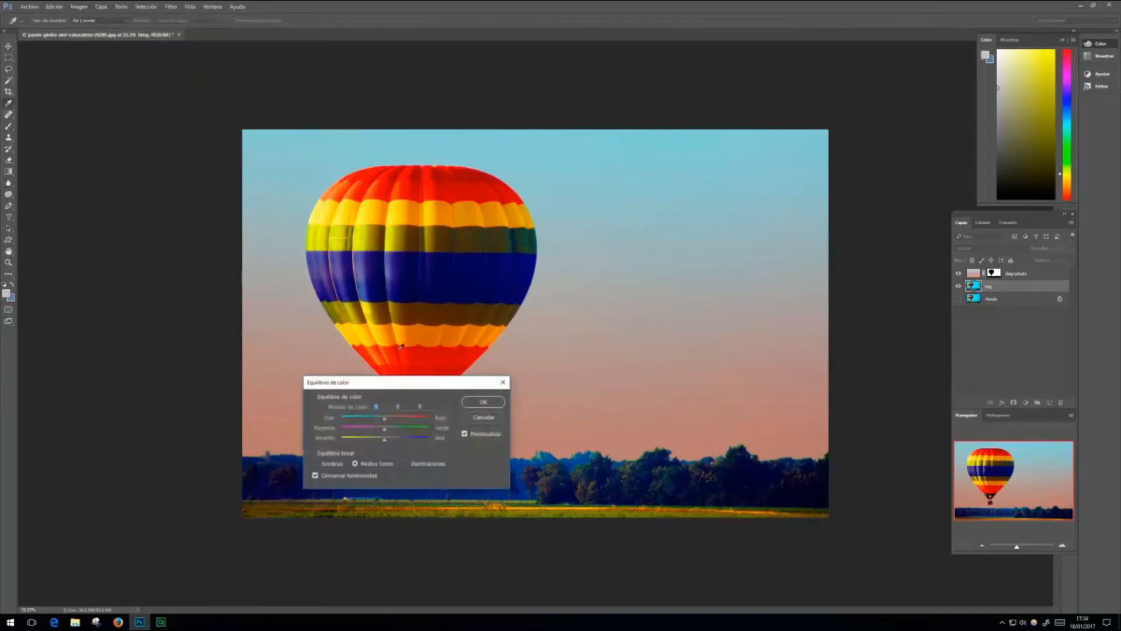
pyautogui.moveTo(426, 389); pyautogui.dragTo(124, 188)
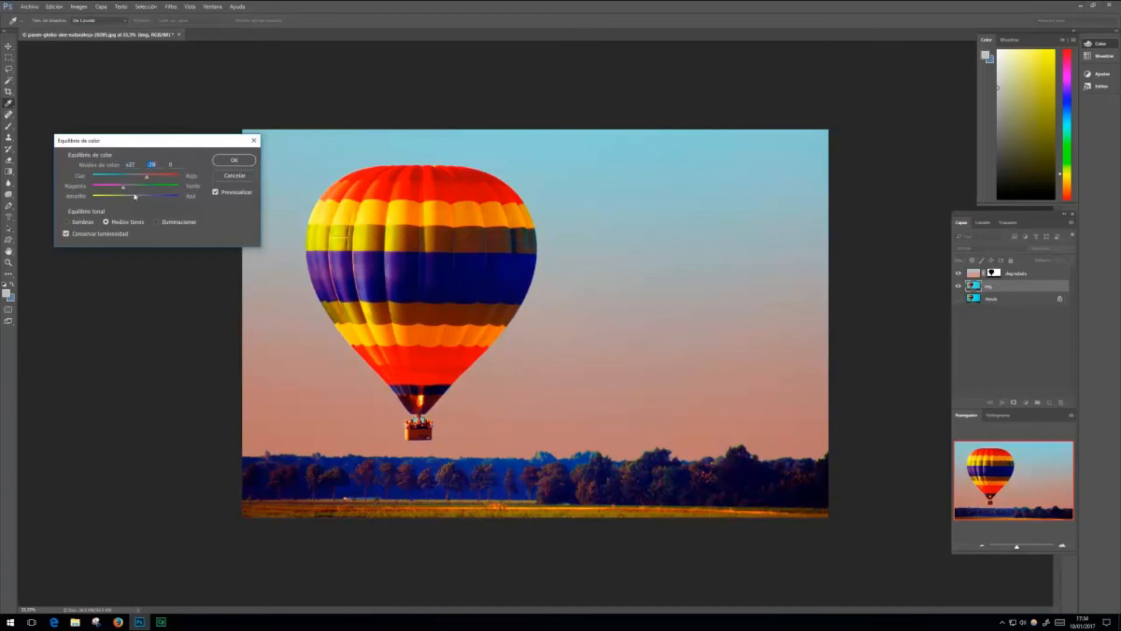
pyautogui.click(236, 166)
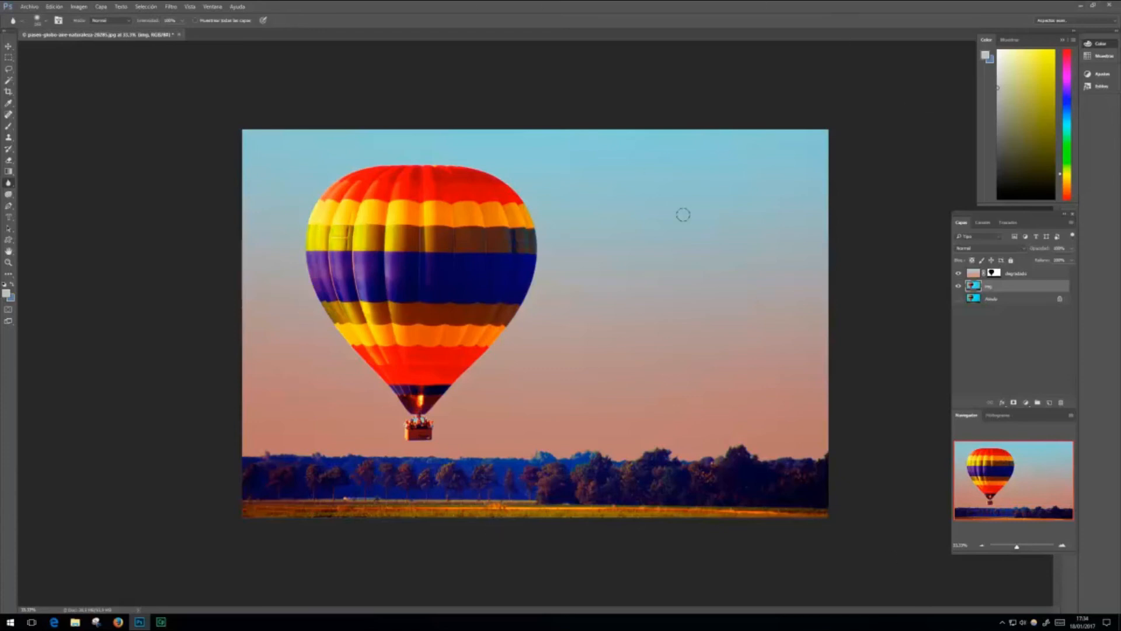
# Step: Try the linear gradient in a freehand Lasso area of the sky on the img layer, with the gradient layer hidden
pyautogui.click(10, 69)
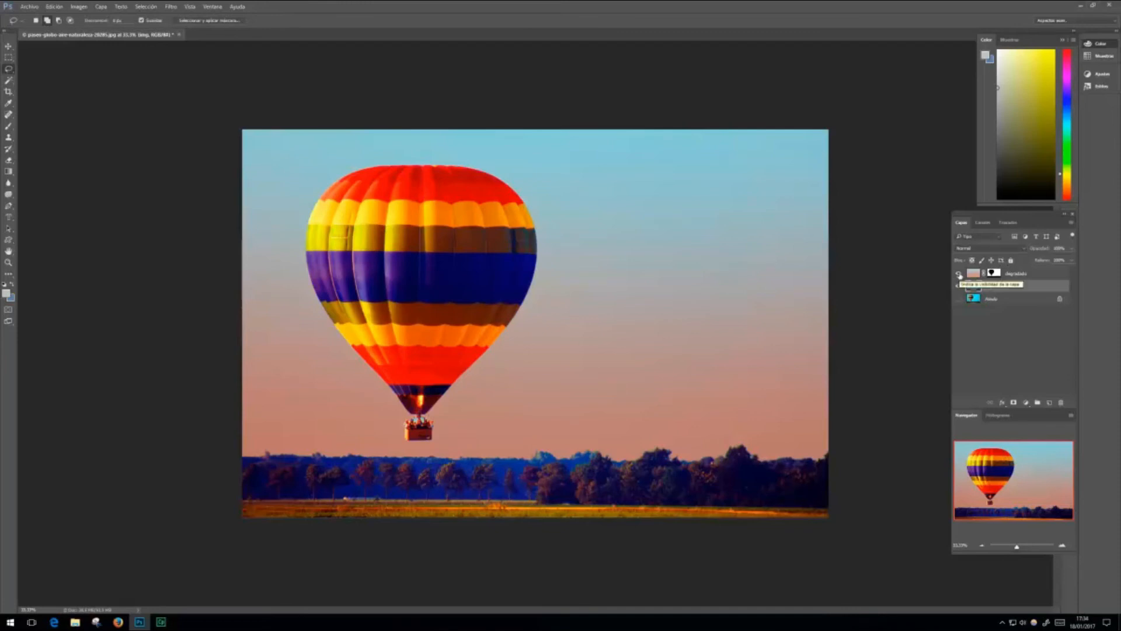
pyautogui.click(958, 274)
pyautogui.moveTo(676, 248)
pyautogui.mouseDown()
pyautogui.moveTo(630, 339)
pyautogui.moveTo(729, 372)
pyautogui.moveTo(763, 322)
pyautogui.moveTo(746, 257)
pyautogui.moveTo(674, 252)
pyautogui.mouseUp()
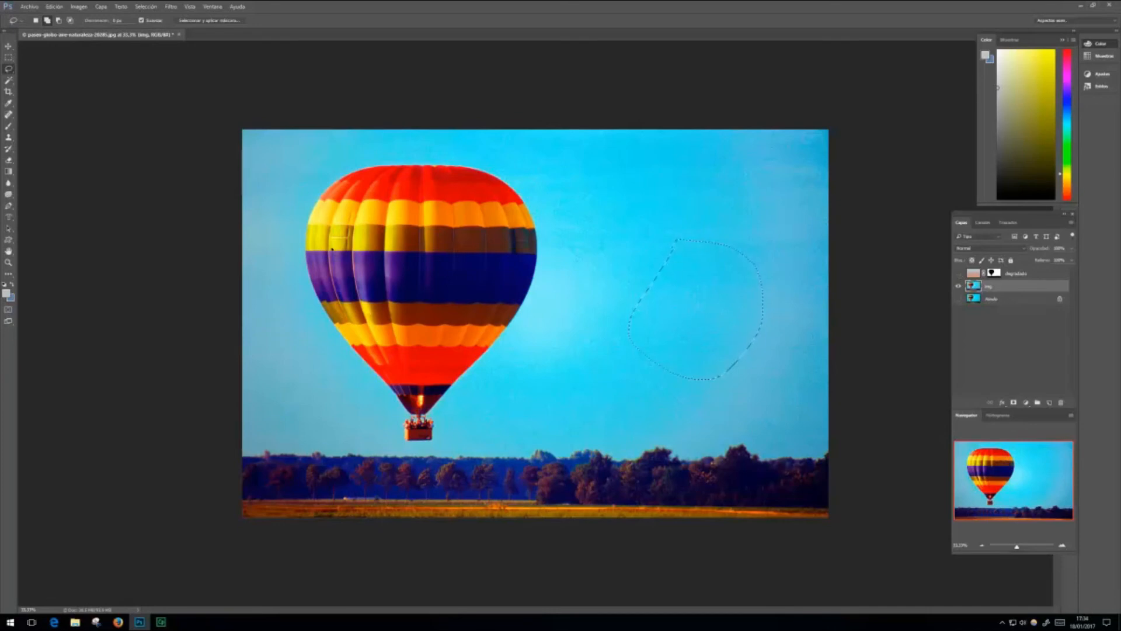
pyautogui.click(8, 172)
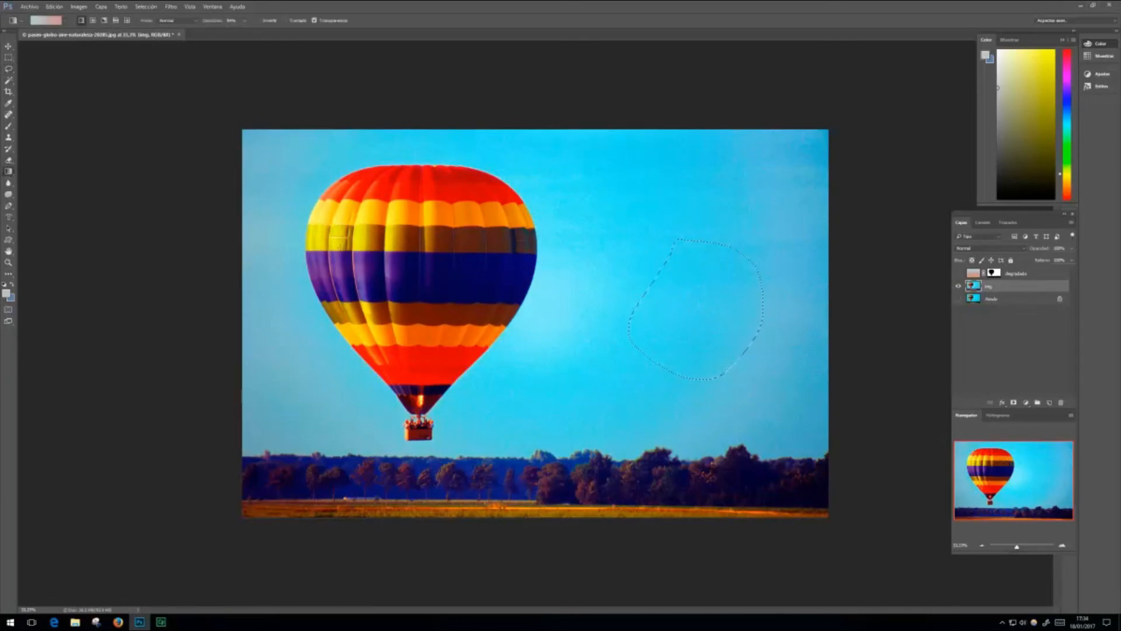
pyautogui.moveTo(651, 346); pyautogui.dragTo(732, 264)
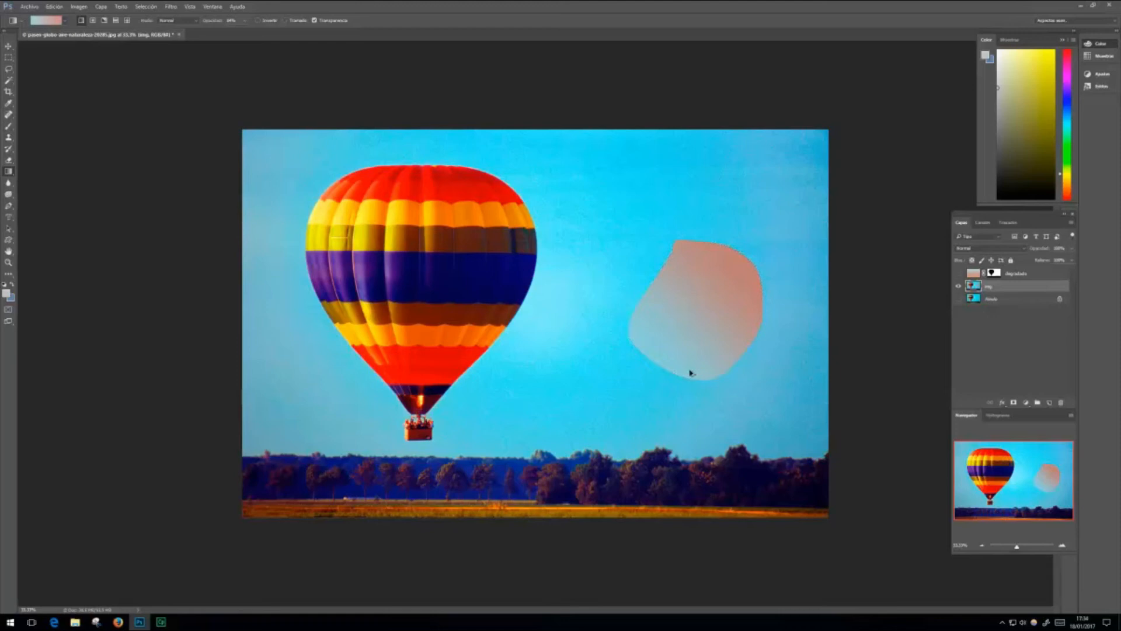
pyautogui.hotkey('ctrl', 'z')
pyautogui.hotkey('ctrl', 'd')
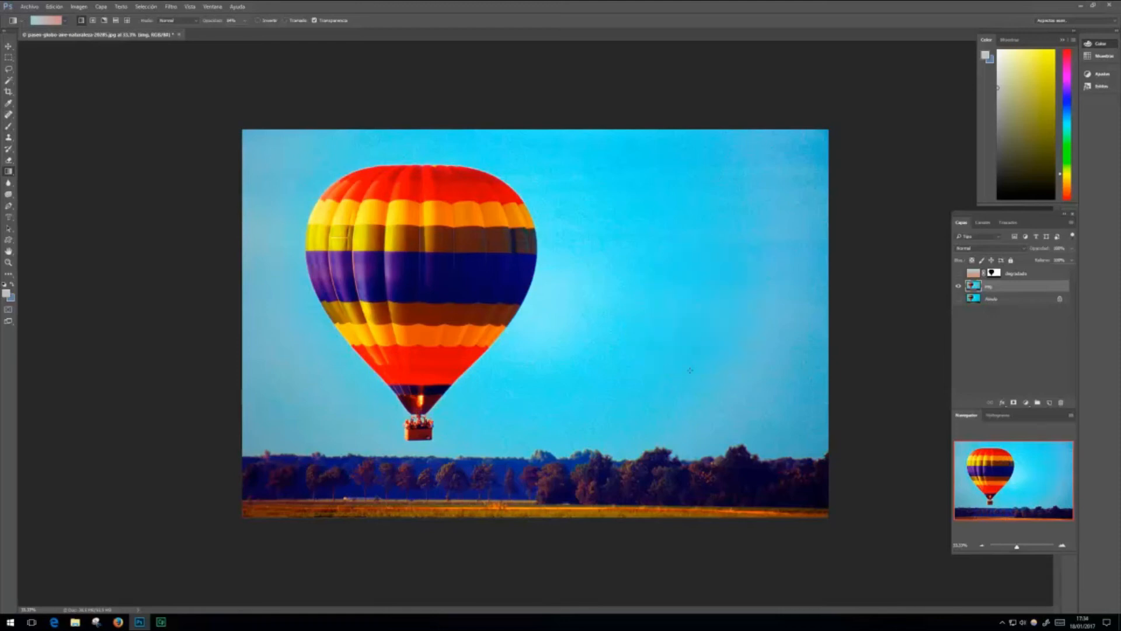
# Step: Compare the sky with the gradient layer shown and hidden, leave it hidden, and look at the tools grouped with Gradient
pyautogui.click(958, 274)
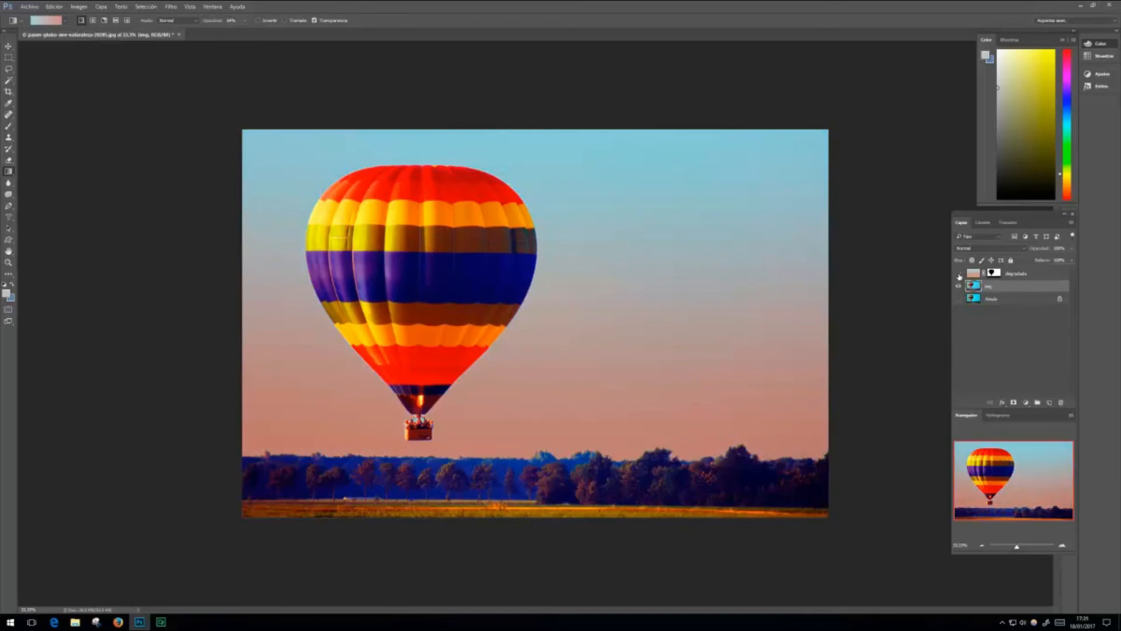
pyautogui.click(958, 274)
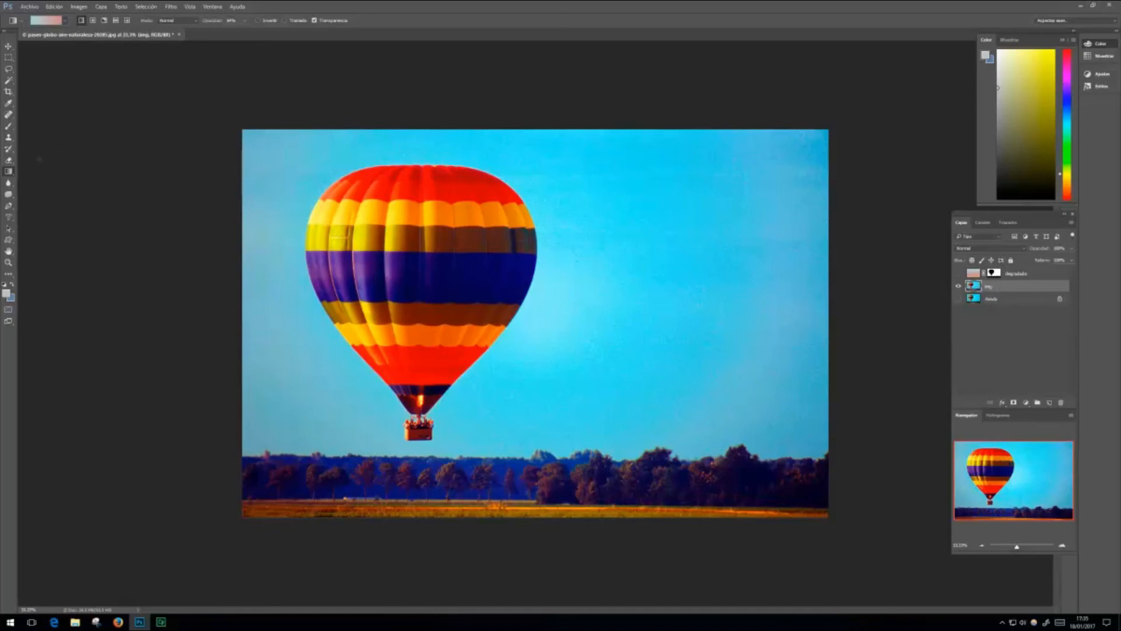
pyautogui.rightClick(8, 173)
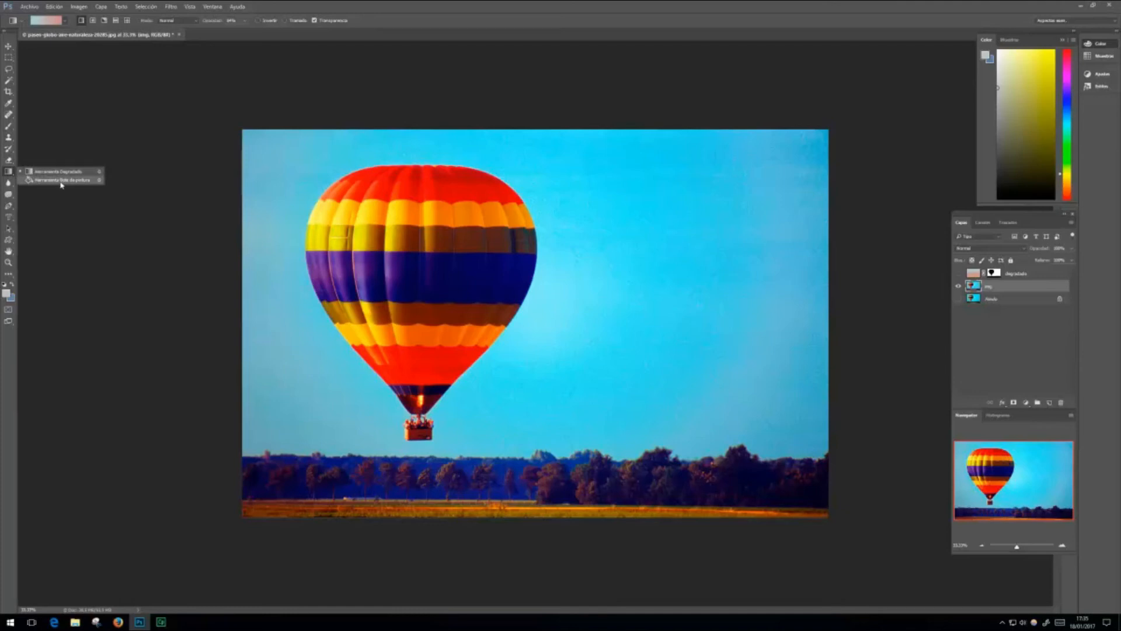
pyautogui.click(55, 172)
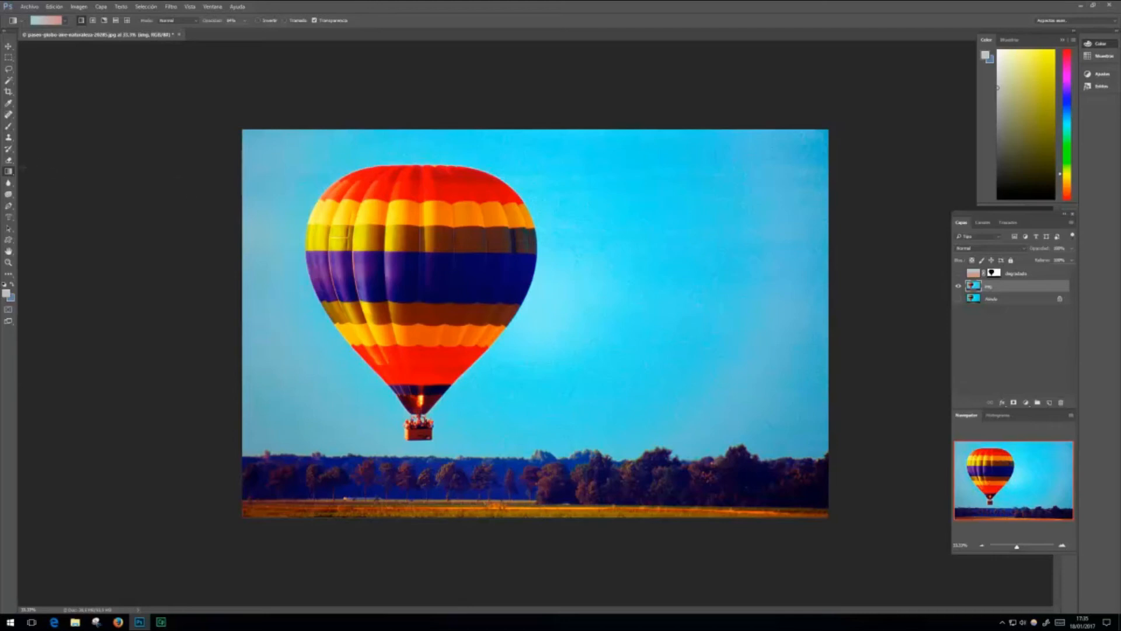
pyautogui.rightClick(8, 172)
pyautogui.click(29, 171)
# Step: Outline an irregular area of open sky with the Lasso and set a bright yellow foreground color for the Paint Bucket
pyautogui.click(9, 69)
pyautogui.moveTo(613, 188)
pyautogui.mouseDown()
pyautogui.moveTo(586, 321)
pyautogui.moveTo(665, 361)
pyautogui.moveTo(715, 313)
pyautogui.moveTo(775, 217)
pyautogui.moveTo(787, 169)
pyautogui.moveTo(692, 192)
pyautogui.moveTo(630, 162)
pyautogui.moveTo(614, 193)
pyautogui.mouseUp()
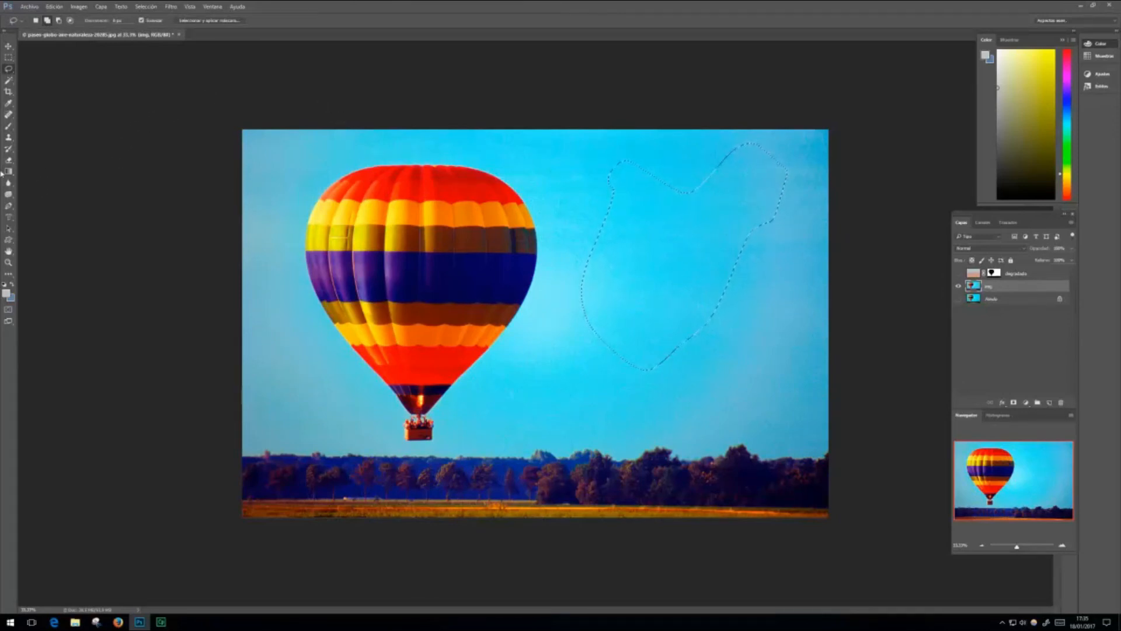
pyautogui.moveTo(9, 172); pyautogui.dragTo(54, 182)
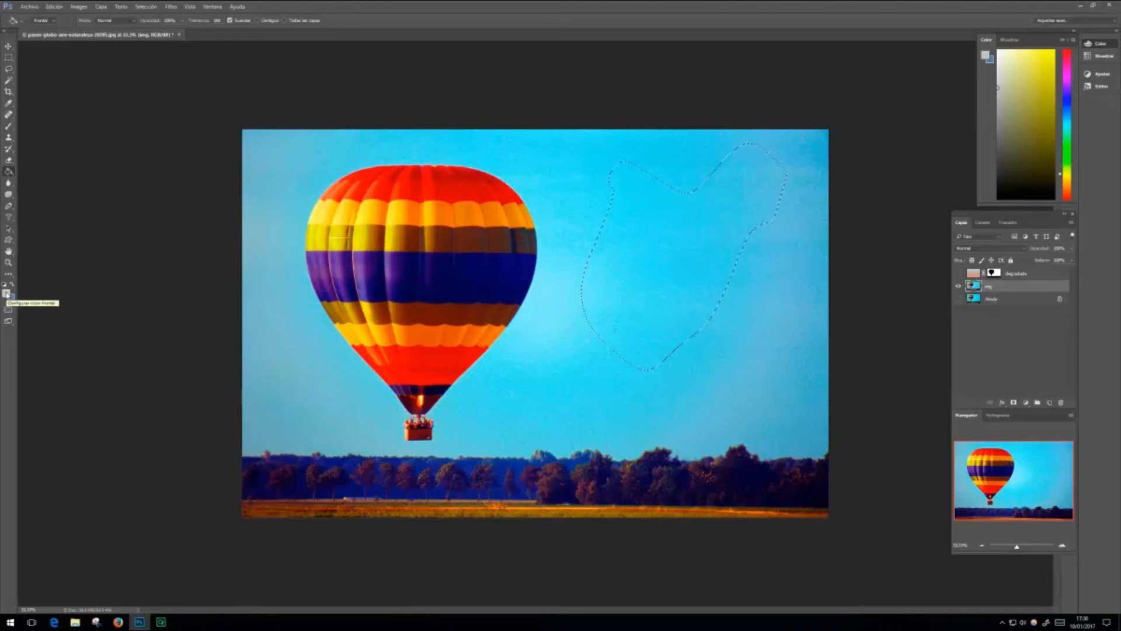
pyautogui.click(6, 294)
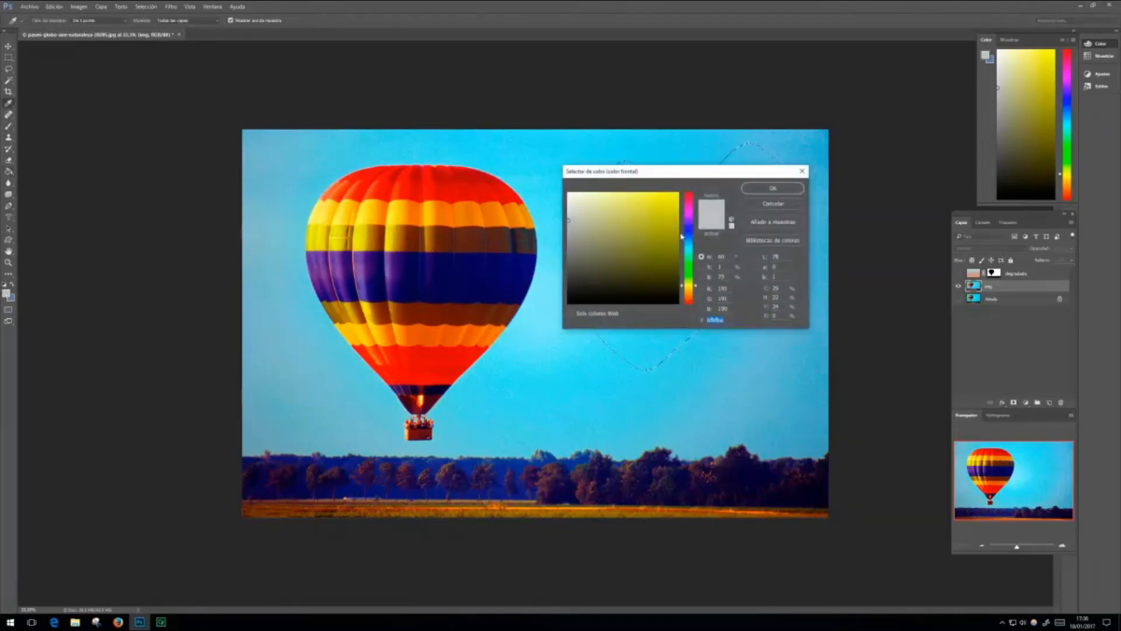
pyautogui.moveTo(670, 216); pyautogui.dragTo(673, 207)
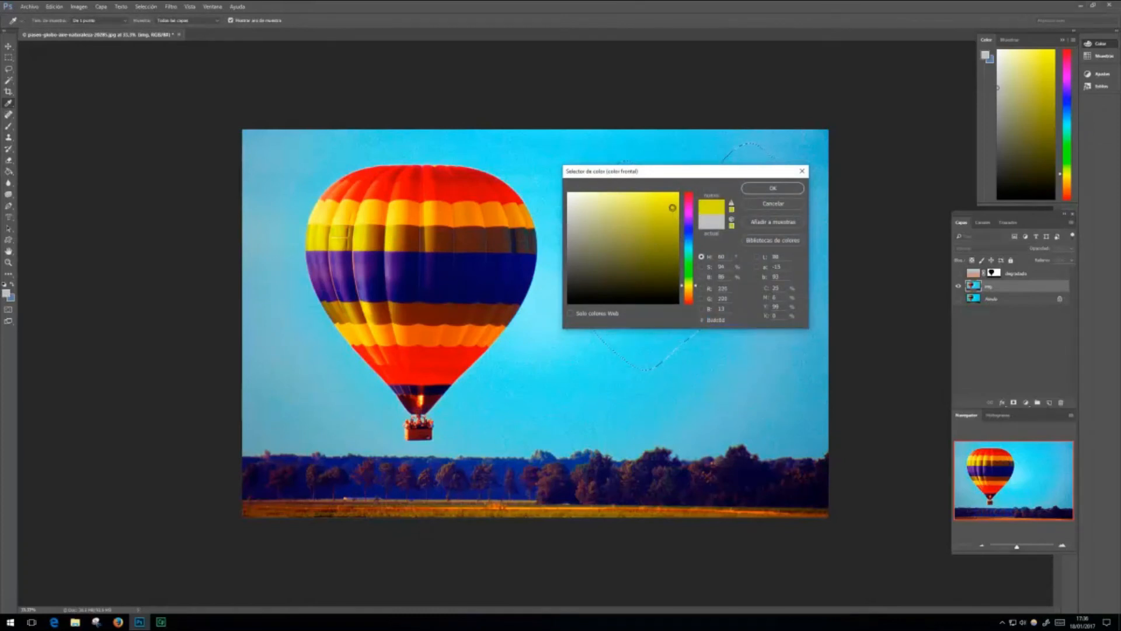
pyautogui.click(784, 193)
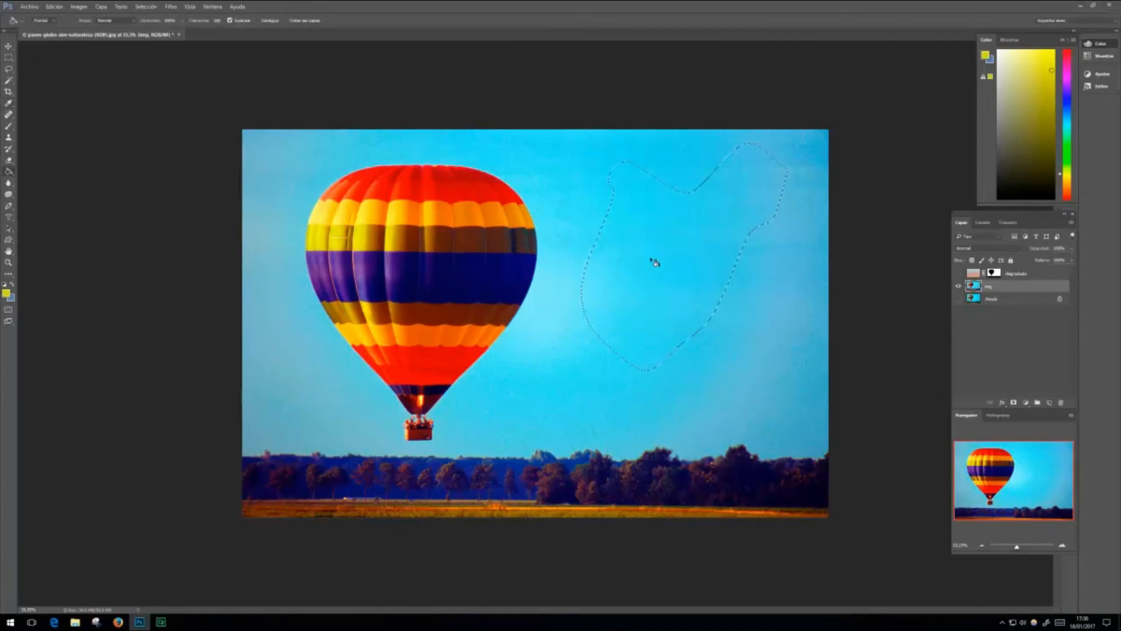
# Step: Try filling the sky selection with solid yellow and again at reduced opacity, undoing each fill
pyautogui.click(655, 263)
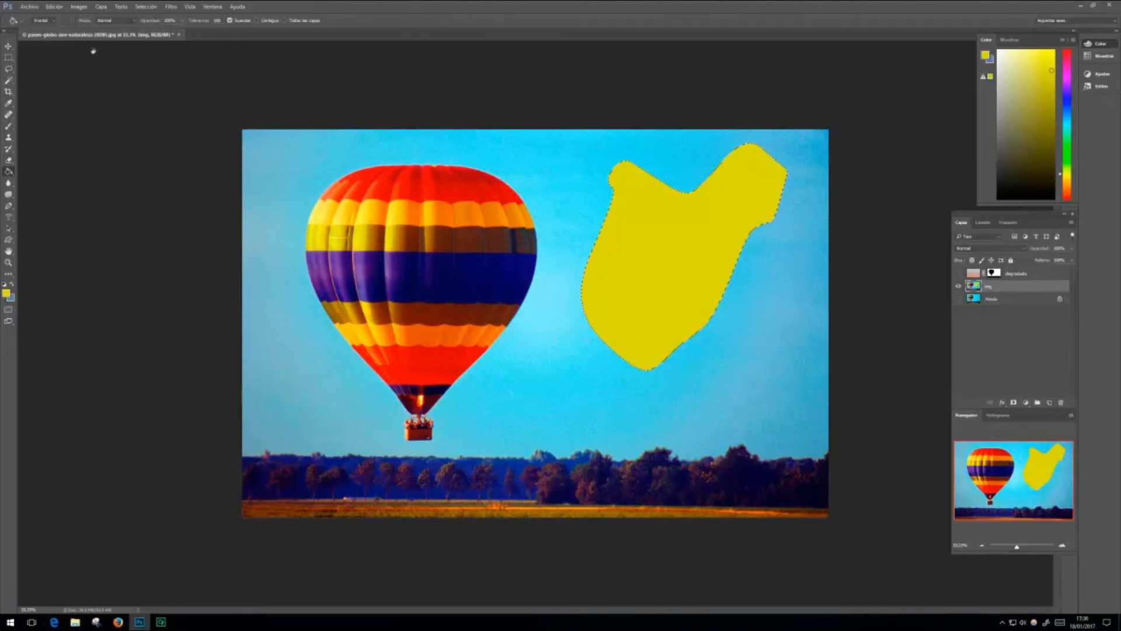
pyautogui.hotkey('ctrl', 'z')
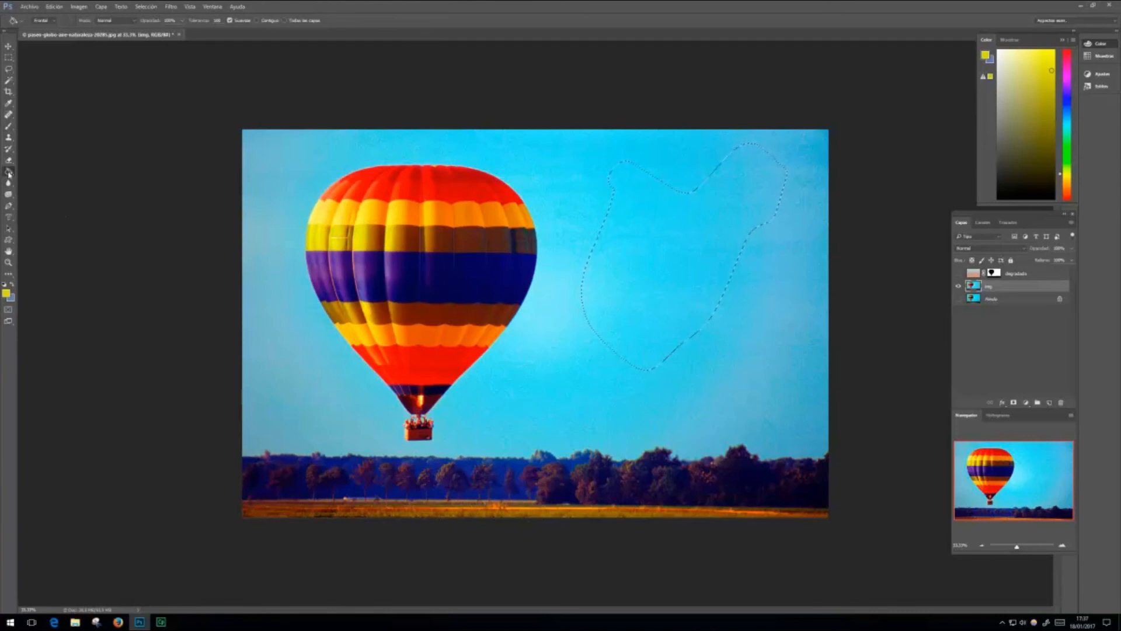
pyautogui.click(182, 20)
pyautogui.moveTo(179, 31); pyautogui.dragTo(163, 31)
pyautogui.click(622, 260)
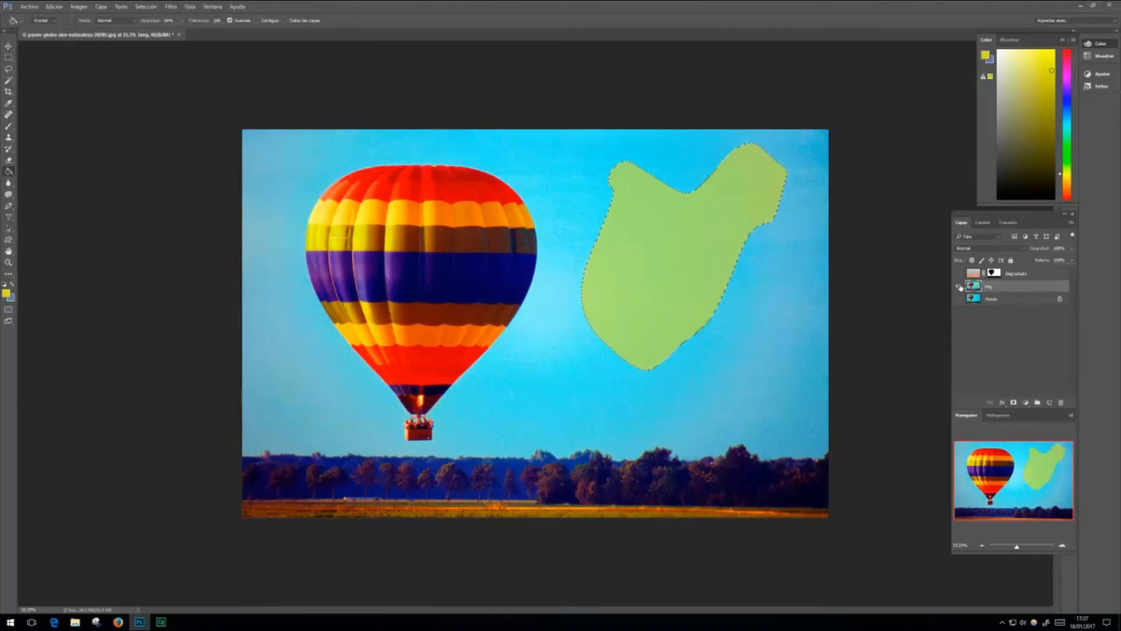
pyautogui.click(959, 286)
pyautogui.click(958, 286)
pyautogui.hotkey('ctrl', 'z')
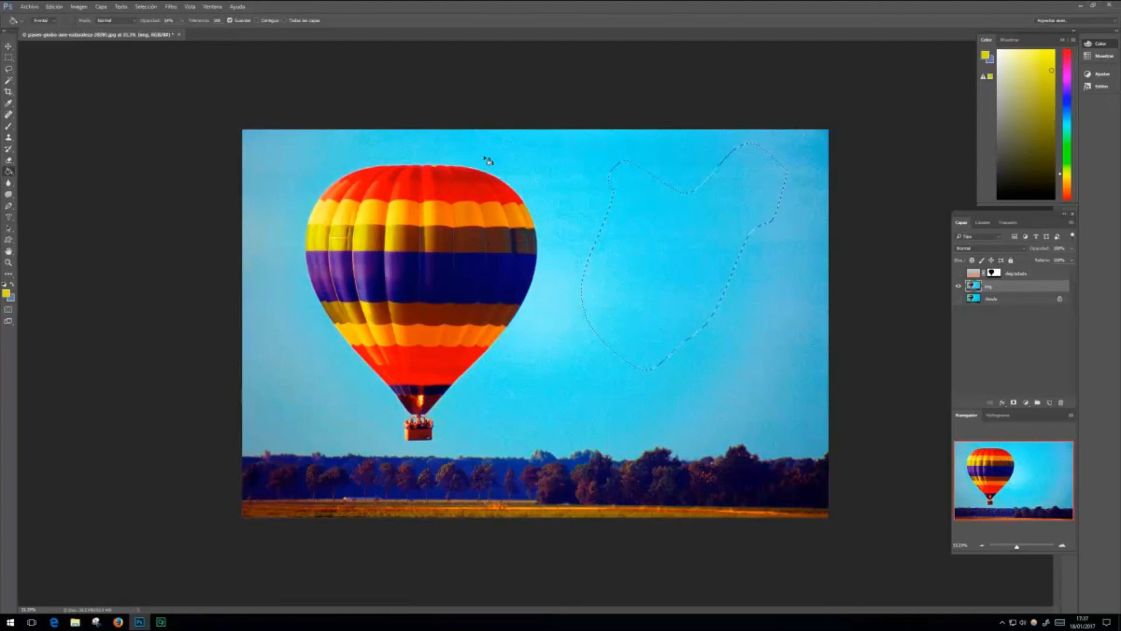
# Step: Clear the selection and build up semi-transparent yellow over the whole sky with repeated Paint Bucket fills
pyautogui.hotkey('ctrl', 'd')
pyautogui.click(675, 242)
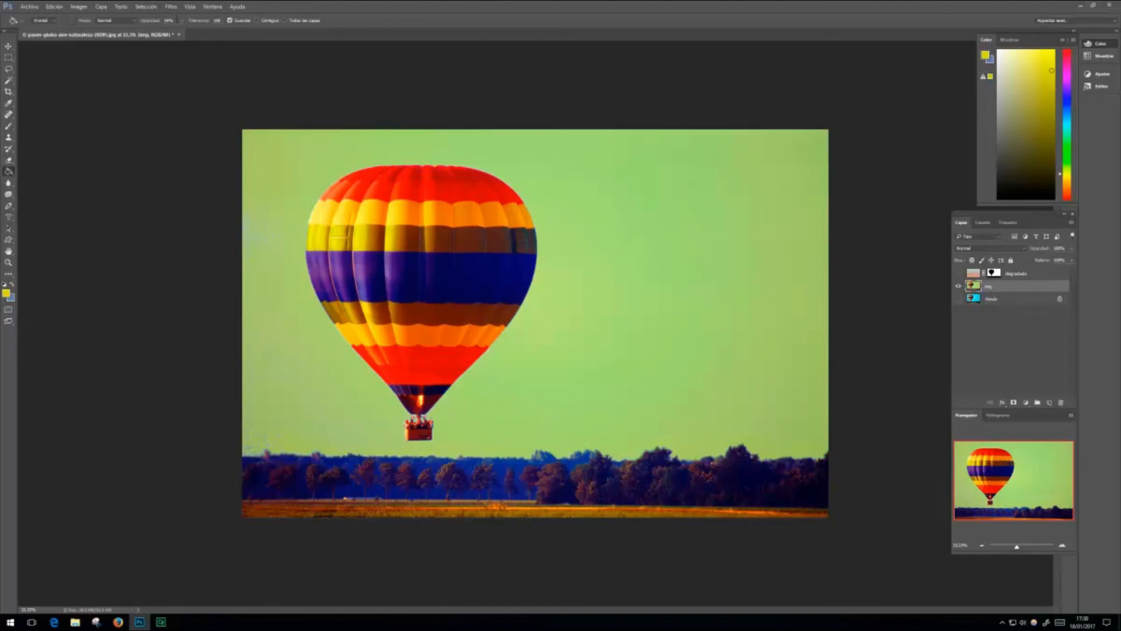
pyautogui.click(288, 368)
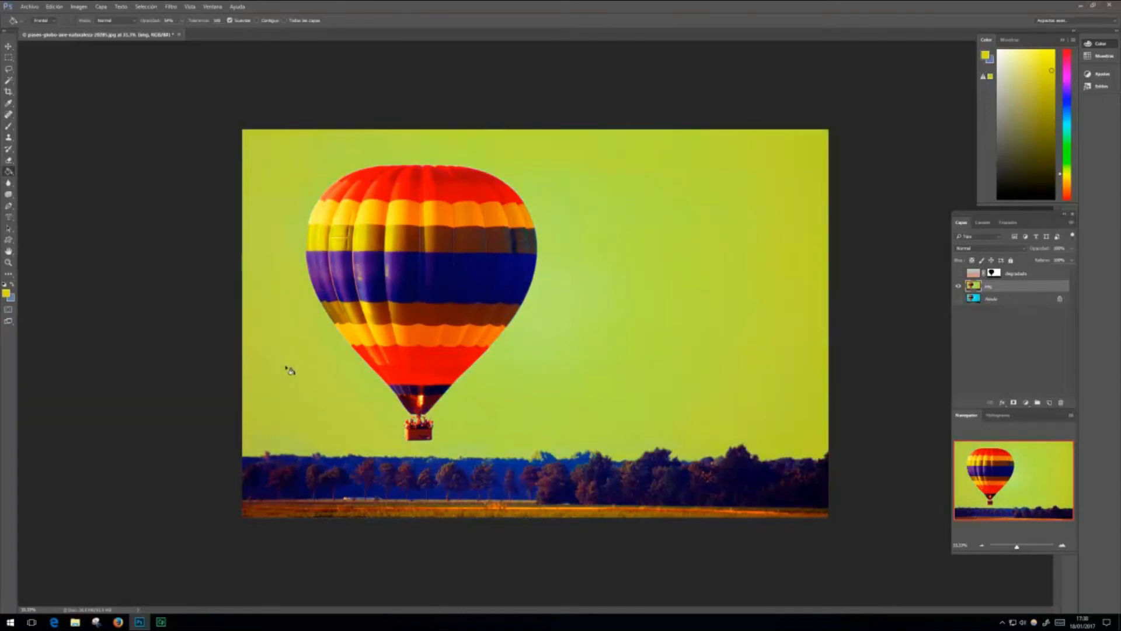
pyautogui.click(272, 408)
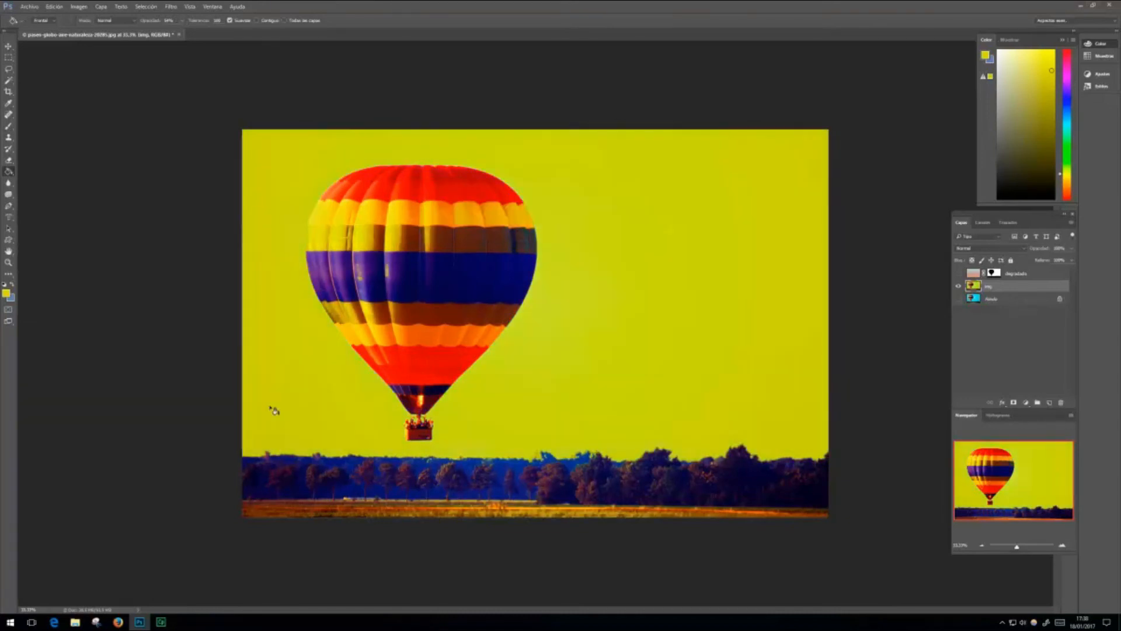
pyautogui.click(317, 390)
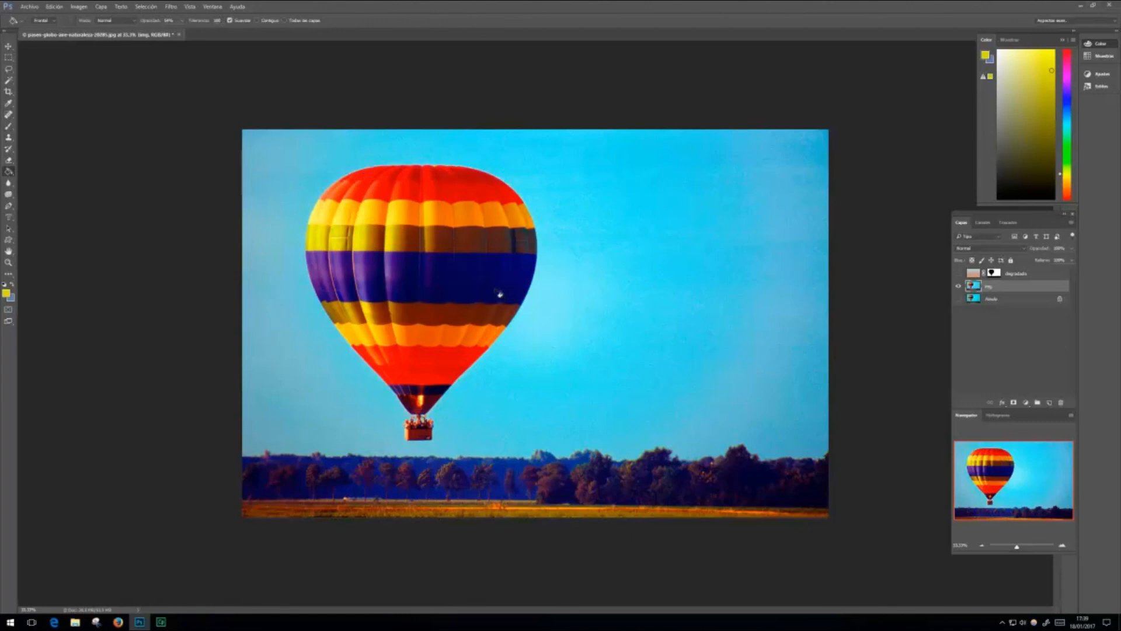
# Step: Set the Paint Bucket's opacity back to 100% and lower its tolerance
pyautogui.click(182, 22)
pyautogui.moveTo(181, 32); pyautogui.dragTo(227, 44)
pyautogui.click(217, 21)
# Step: Try filling the balloon's blue band with yellow at two low tolerance settings, undoing each fill
pyautogui.click(502, 277)
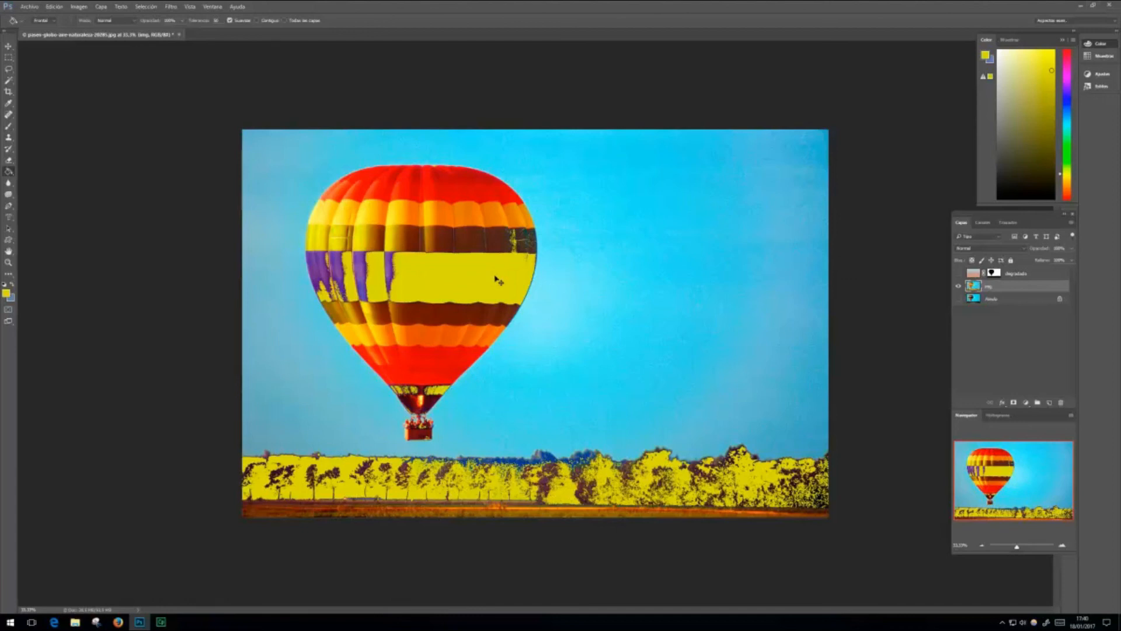
pyautogui.hotkey('ctrl', 'z')
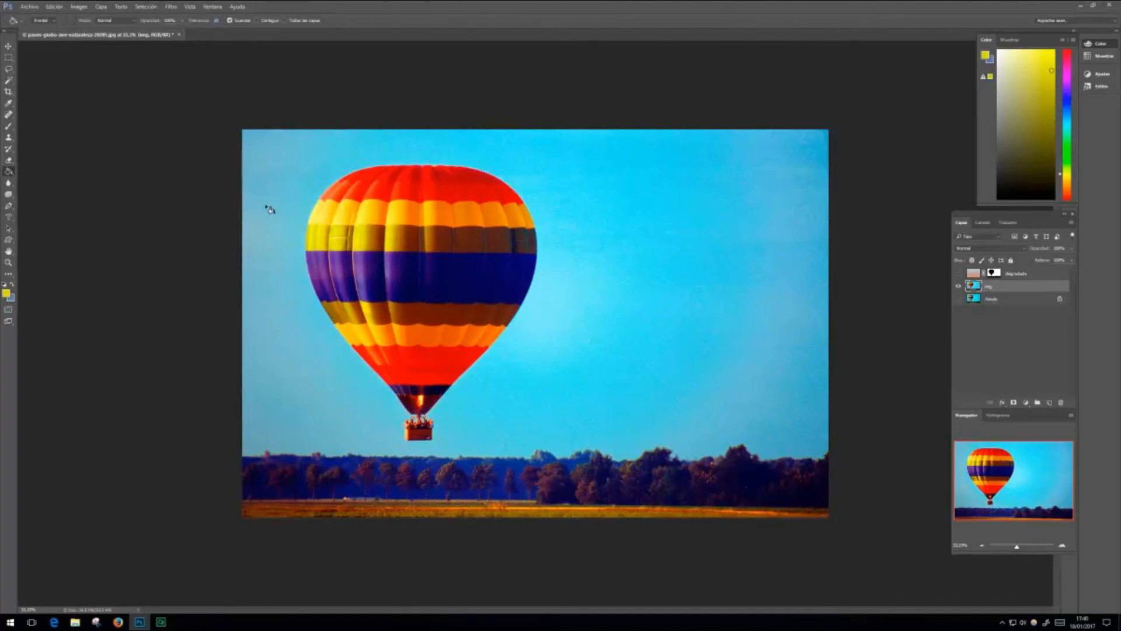
pyautogui.click(477, 281)
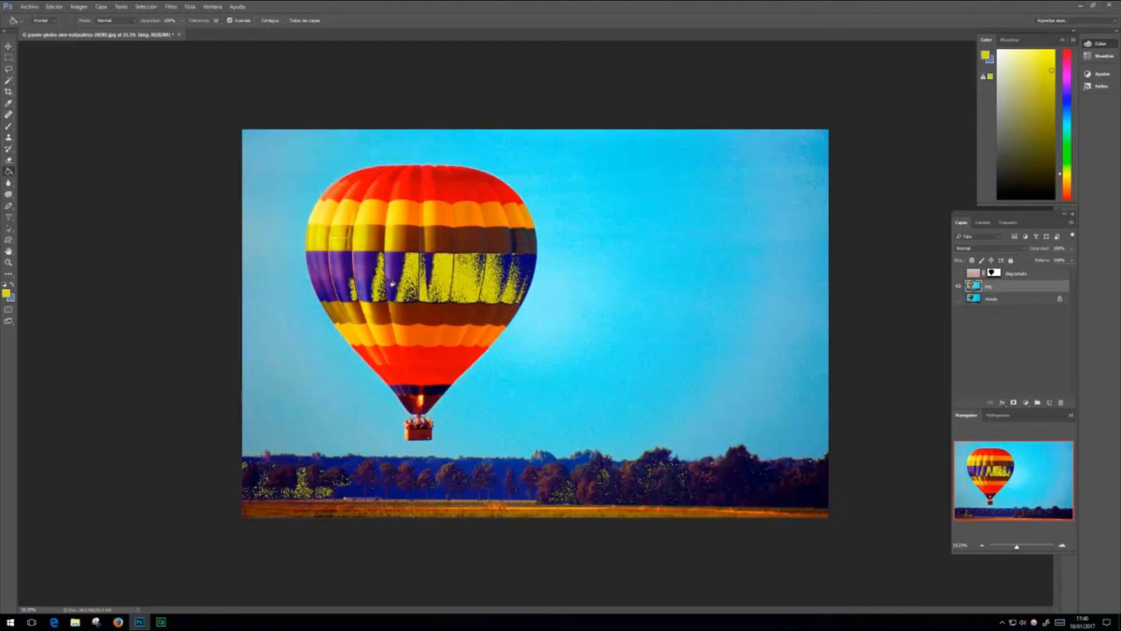
pyautogui.hotkey('ctrl', 'z')
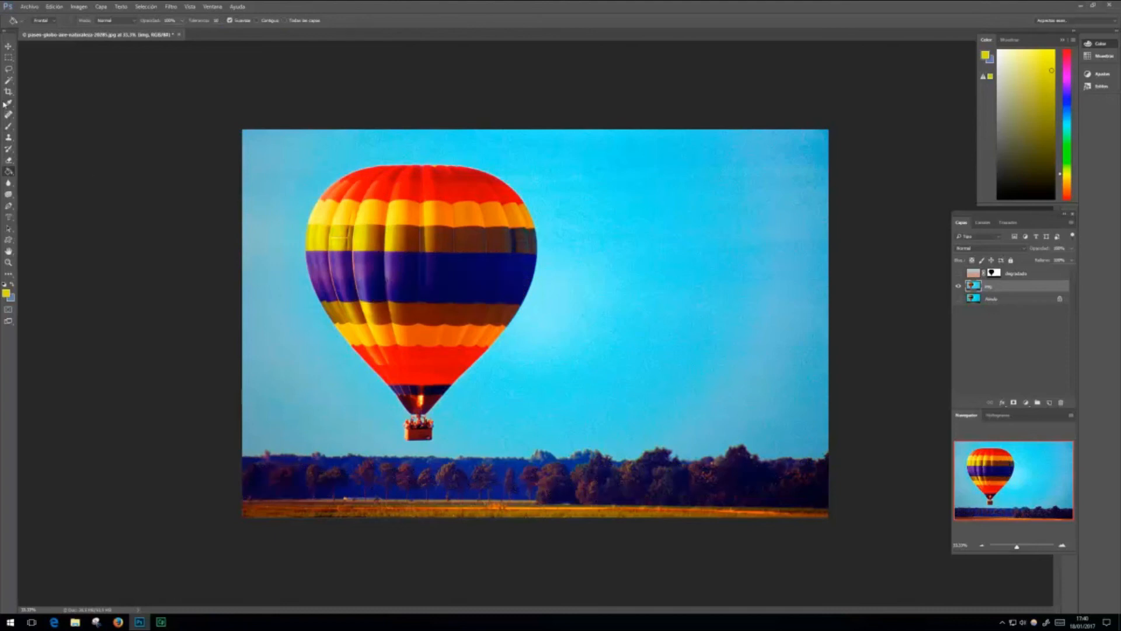
# Step: Select the balloon's blue band with a rectangular marquee and fill it with yellow using the Paint Bucket at tolerance 100
pyautogui.click(9, 58)
pyautogui.moveTo(309, 253); pyautogui.dragTo(525, 300)
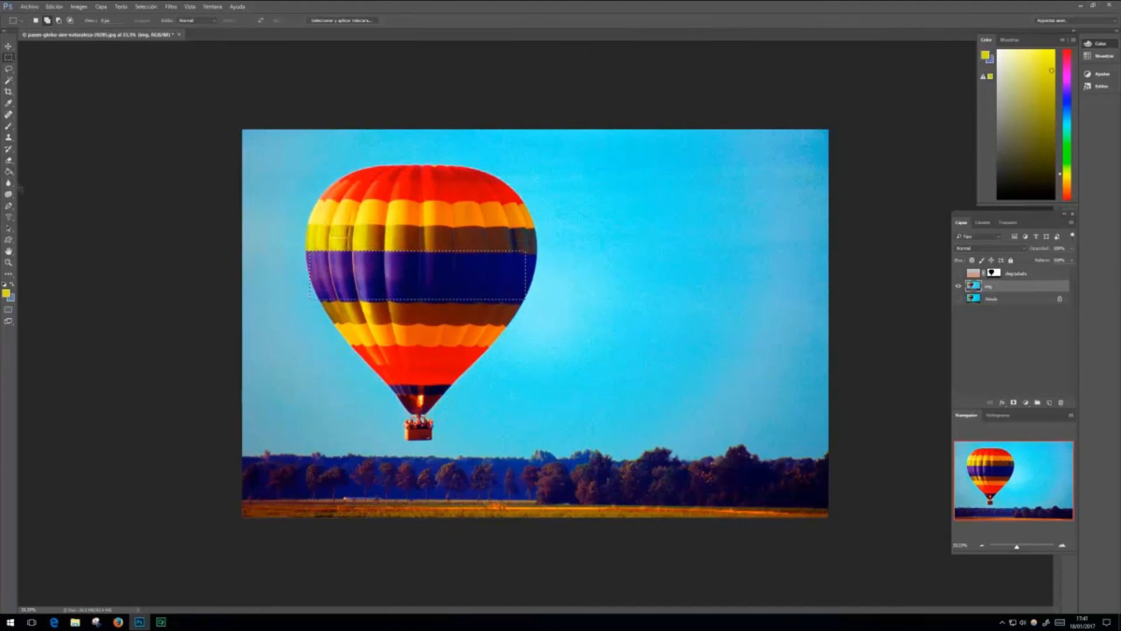
pyautogui.click(8, 171)
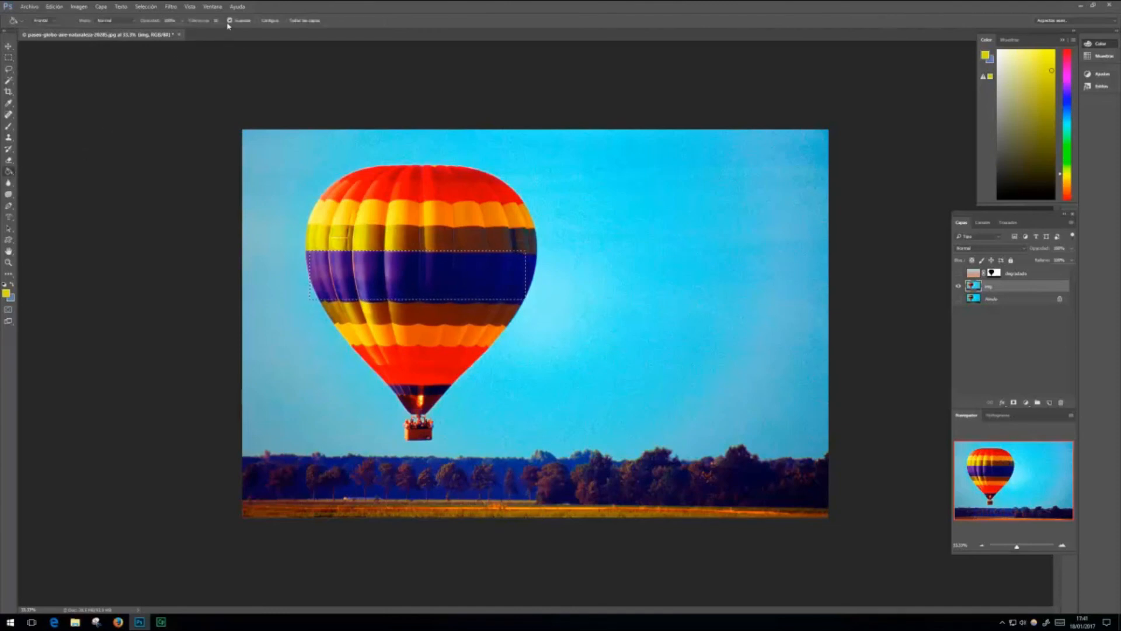
pyautogui.write('100')
pyautogui.click(440, 280)
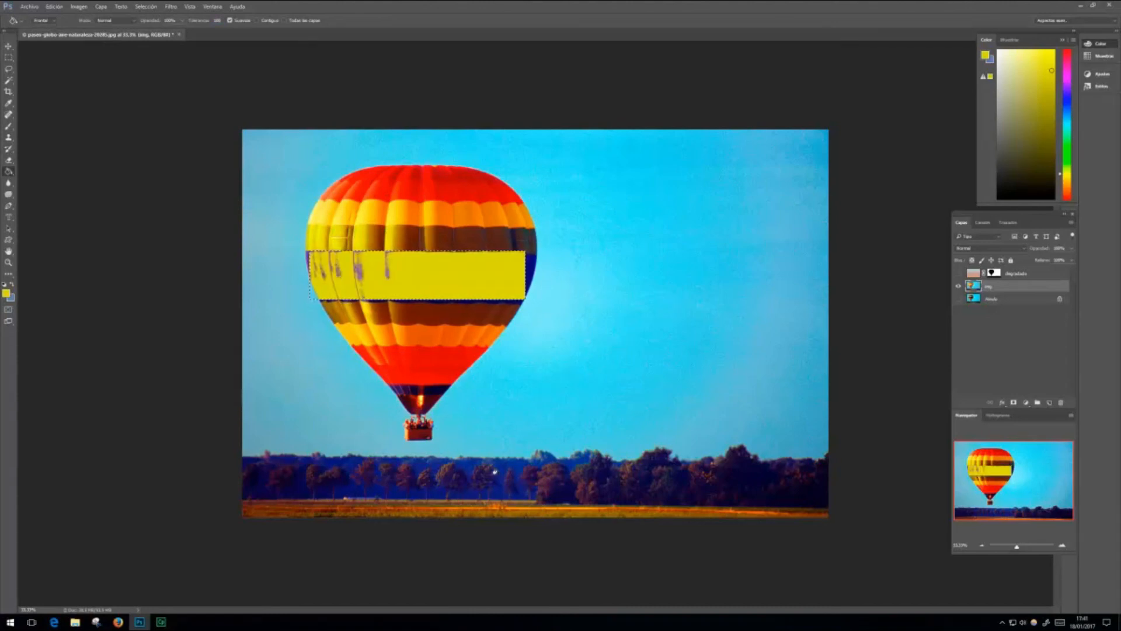
pyautogui.click(359, 273)
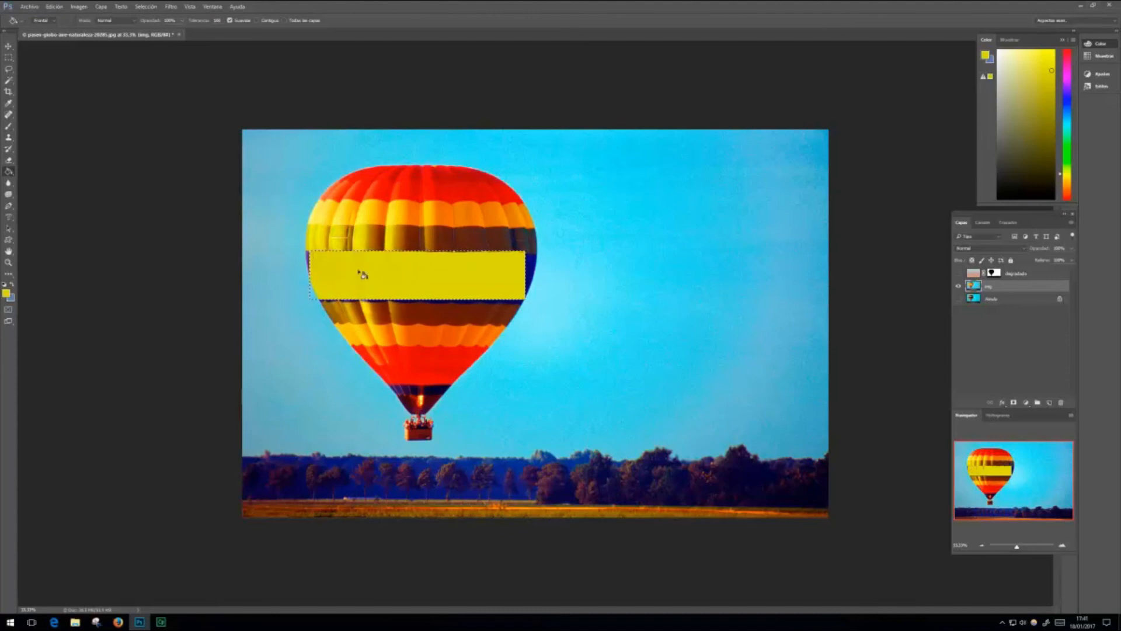